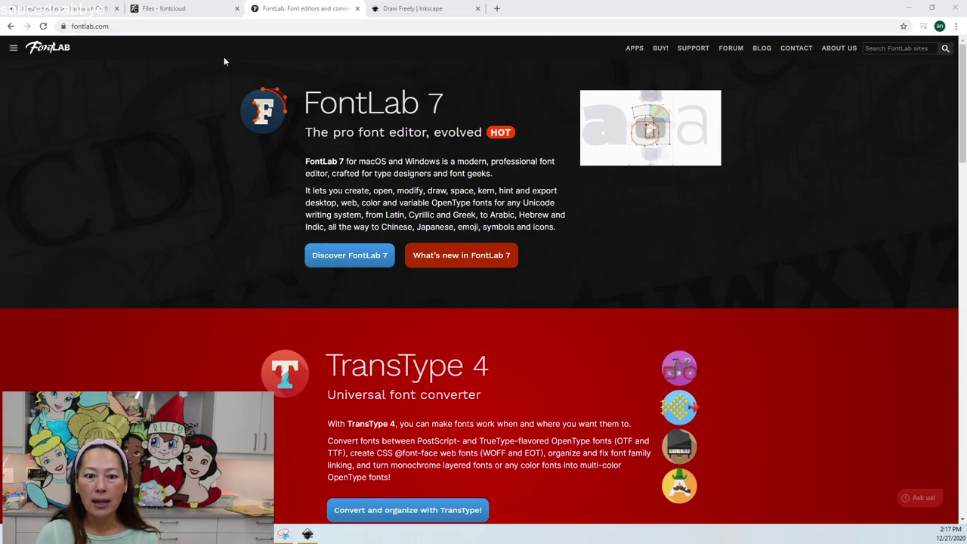
Locate FontLab Pad among the site's modern apps, switch to the FontLab Pad app and add a sample first name after "Random".
scroll(276, 132, down, 15)
scroll(288, 155, down, 3)
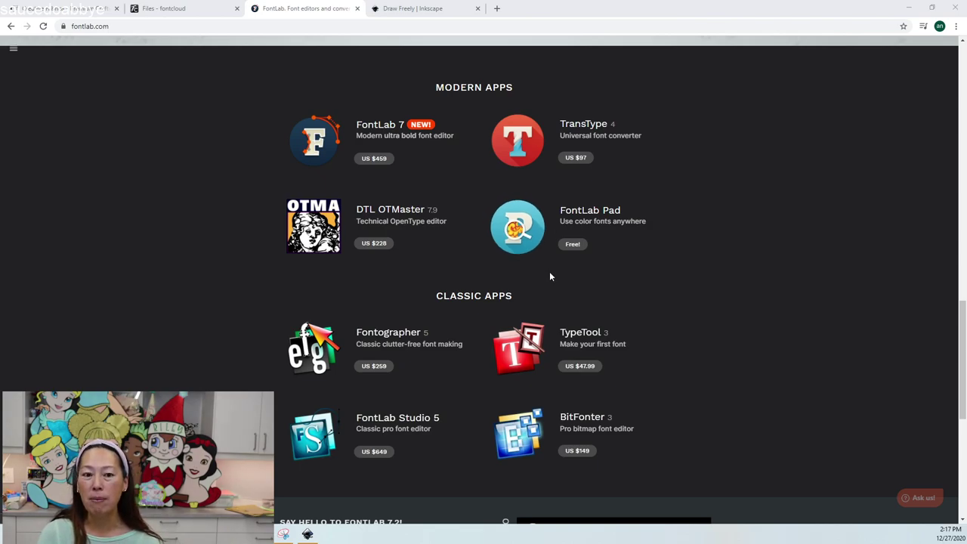
click(306, 534)
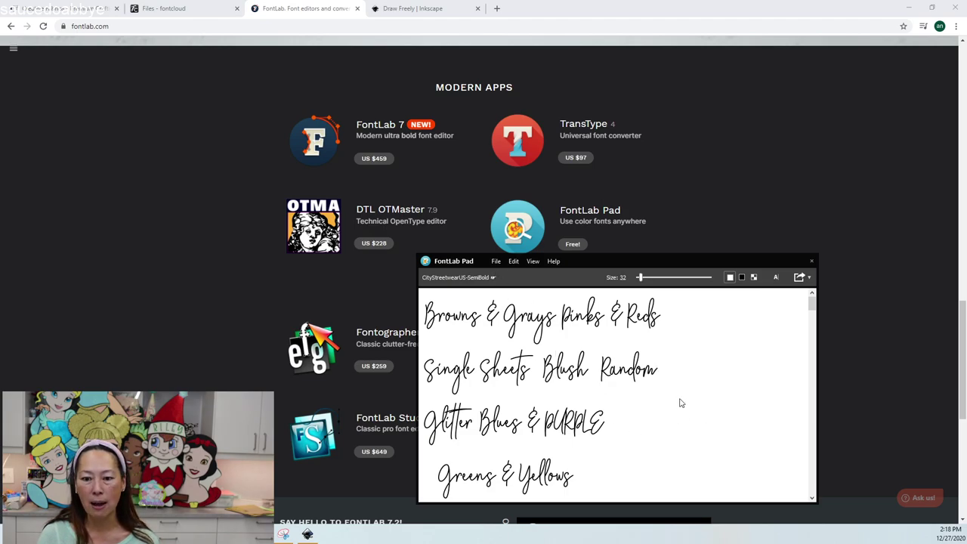
text(Charlotte)
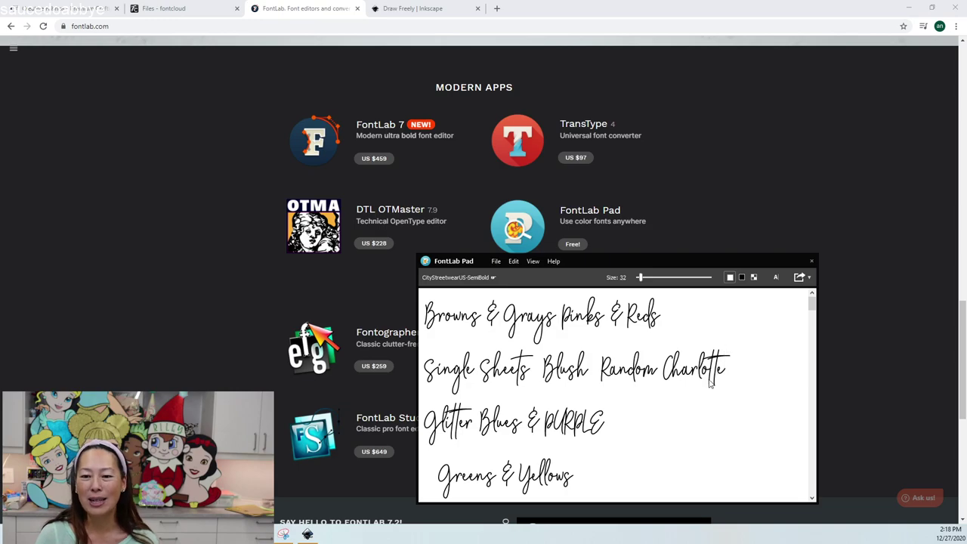
Load the recent font Southmore.otf to preview the sample text in it.
click(495, 261)
mouse_move(529, 296)
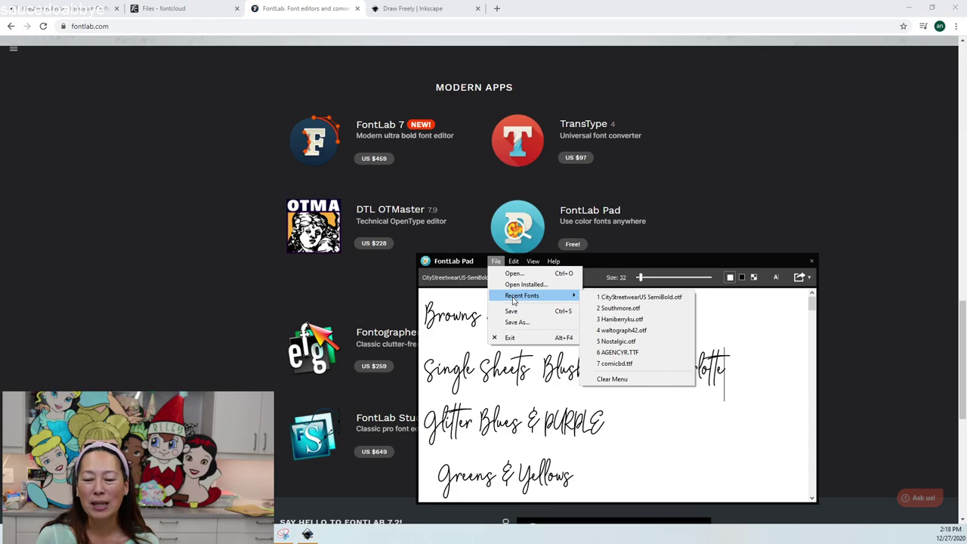
click(635, 308)
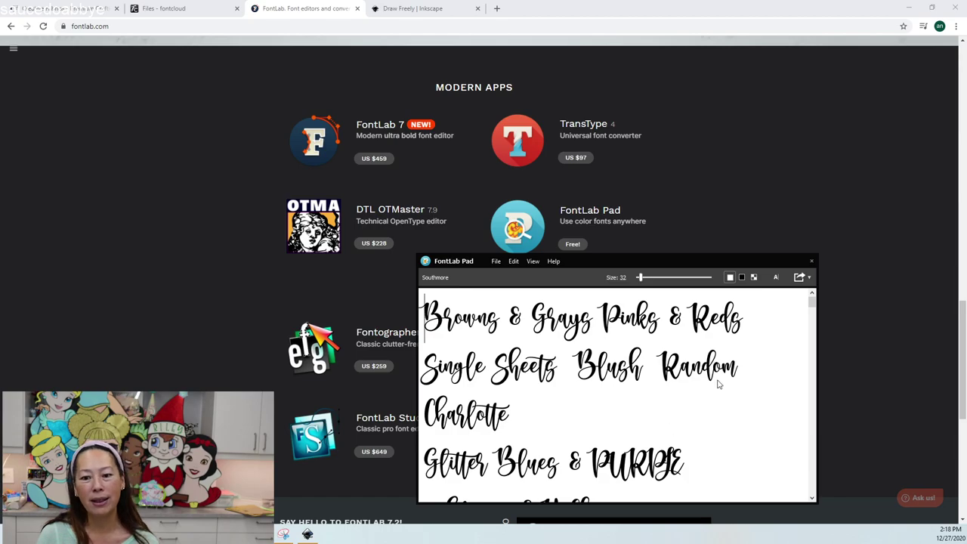
Change the sample text's font to the recent font Nostalgic.otf.
click(514, 262)
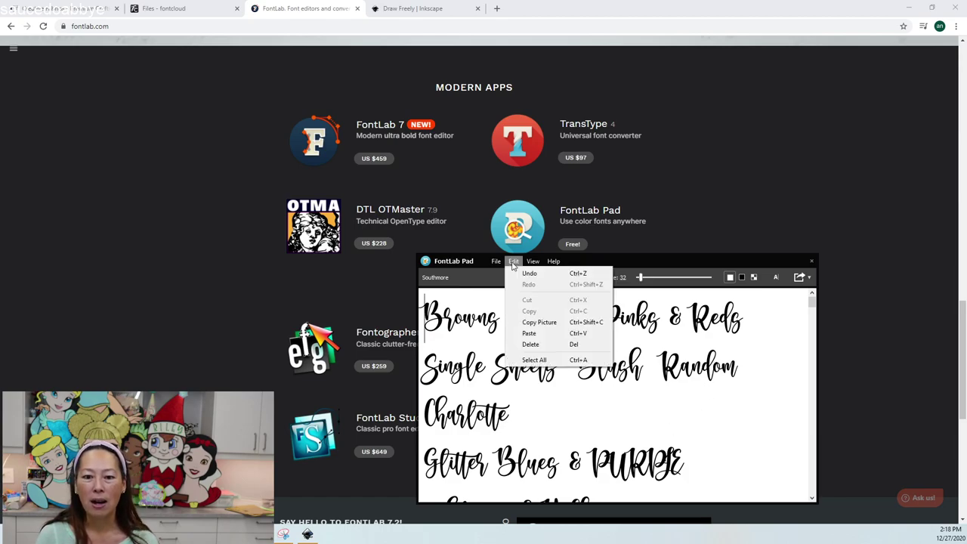
mouse_move(495, 262)
mouse_move(552, 296)
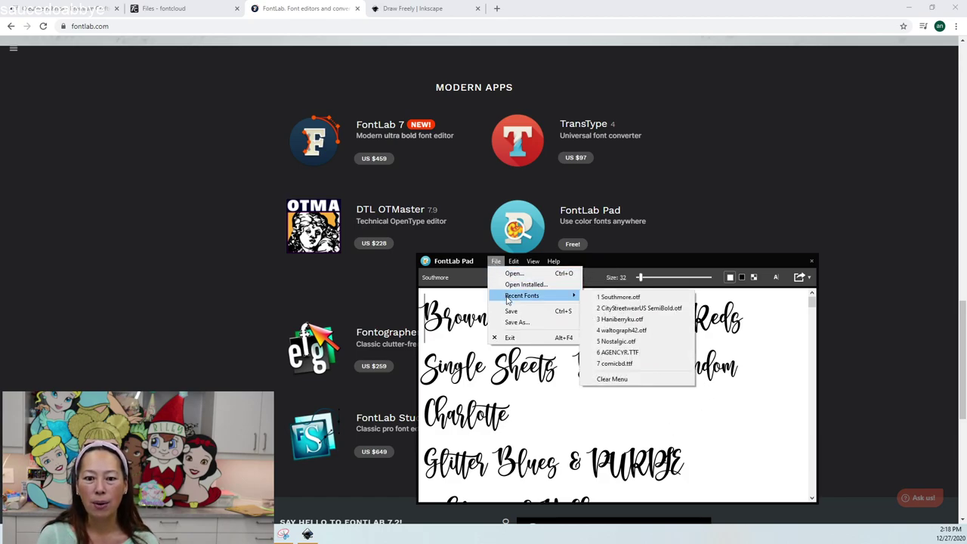
click(632, 342)
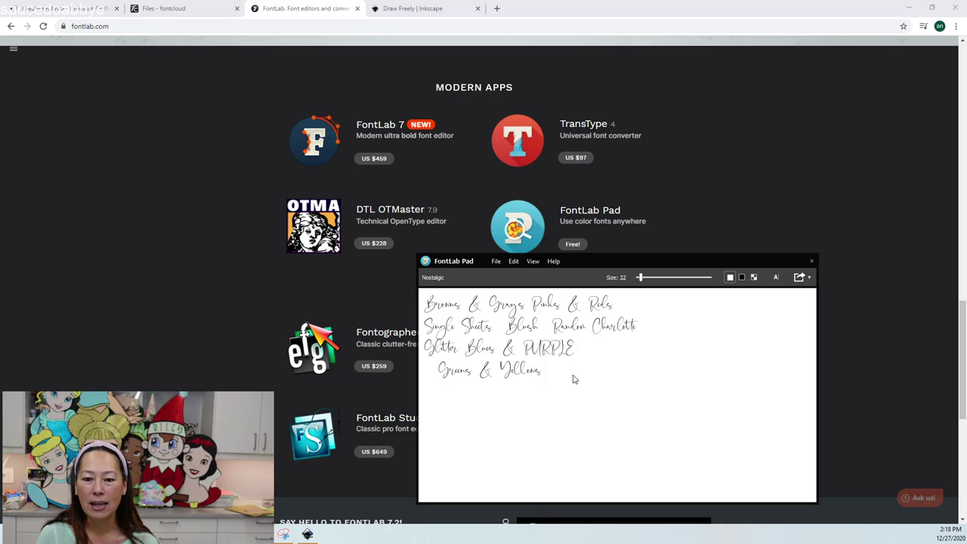
Add a new line below "Greens & Yellows" with a sample name followed by "The Useless Crqafter".
text(Charlotte)
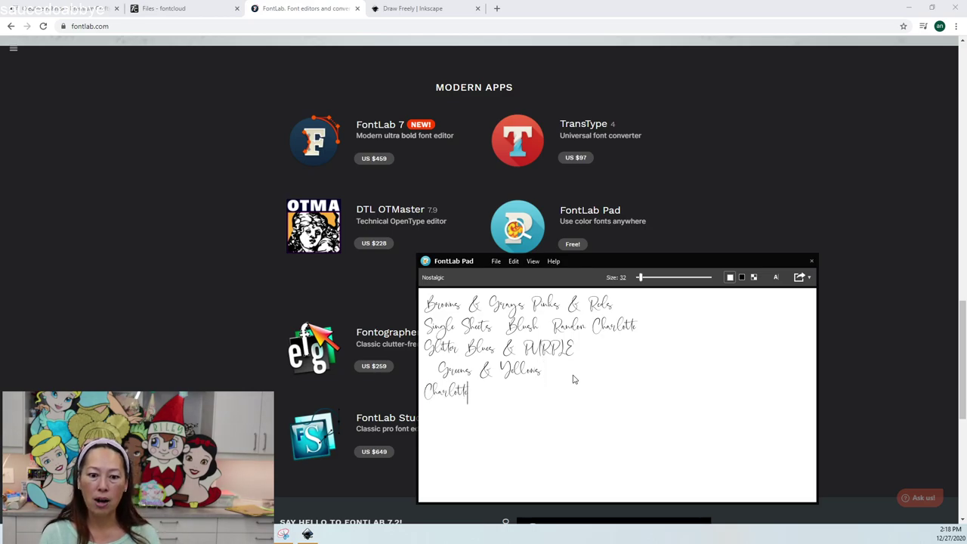
text( An The U)
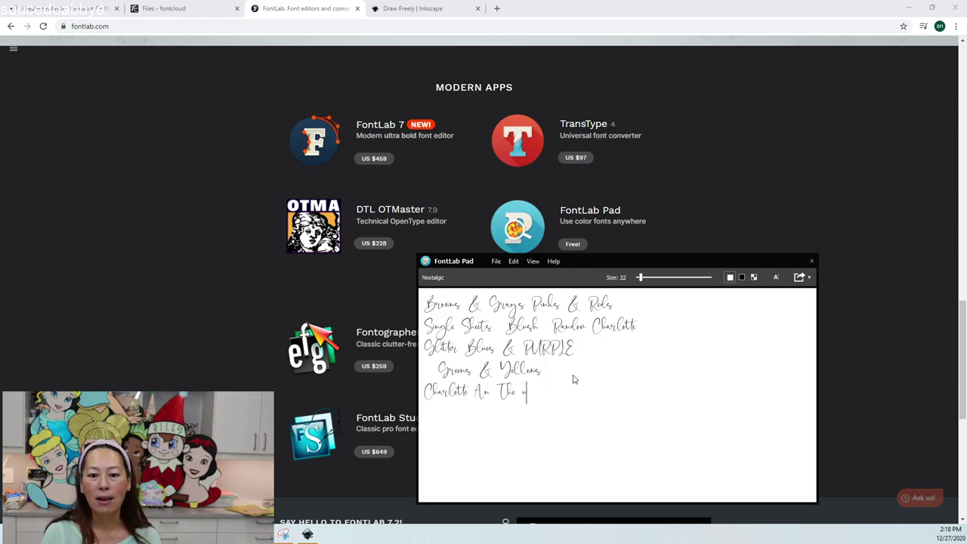
text(sefess Crafter)
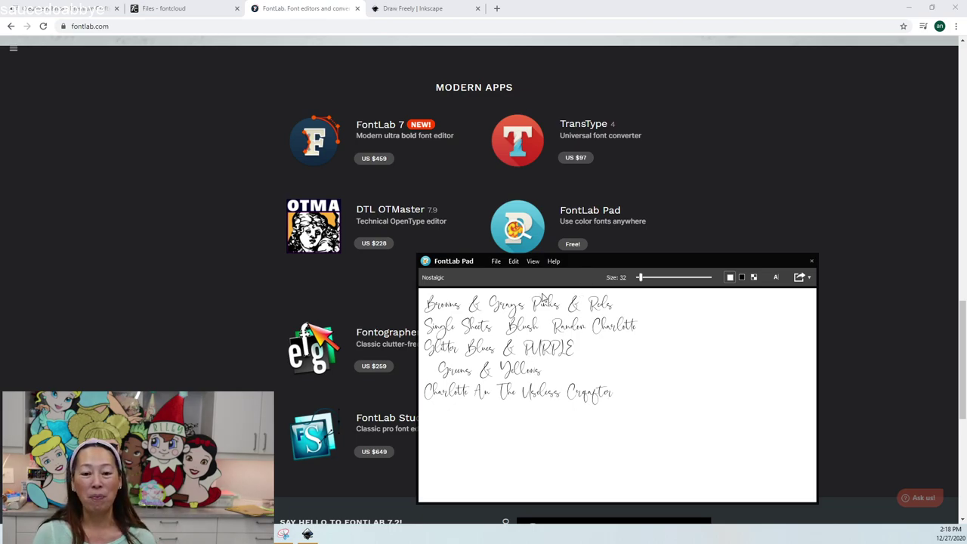
Save the text picture to the Desktop as an SVG file named "Fontlab Demo".
click(810, 278)
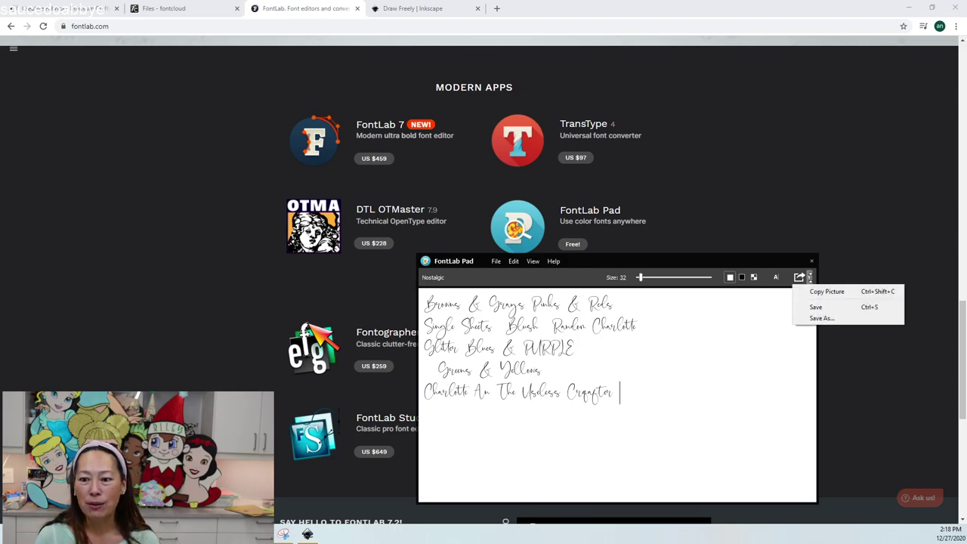
click(816, 318)
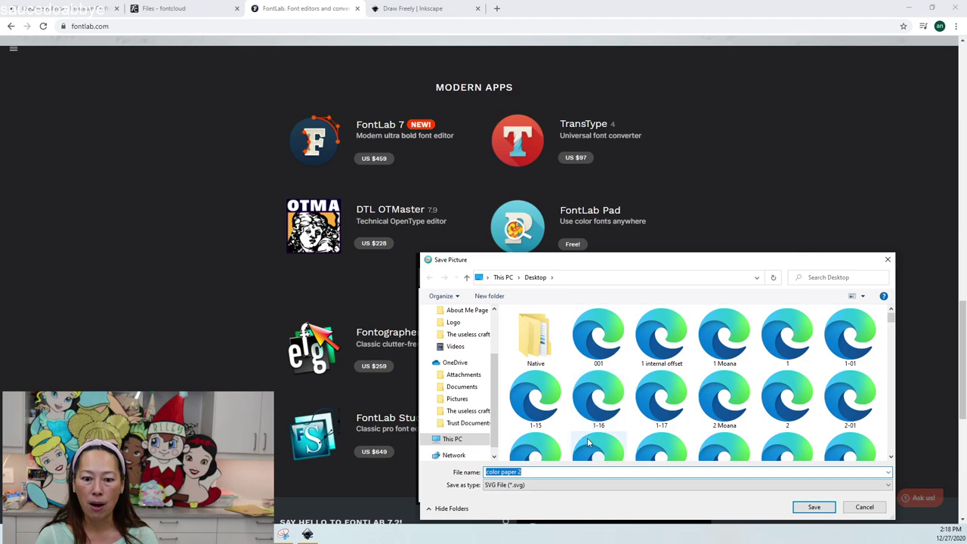
text(Fontlab Demo)
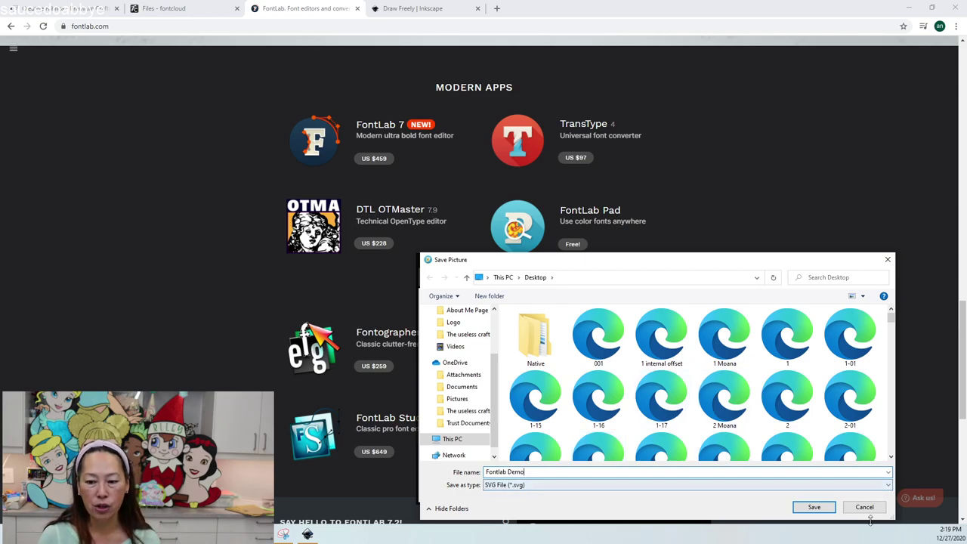
click(823, 511)
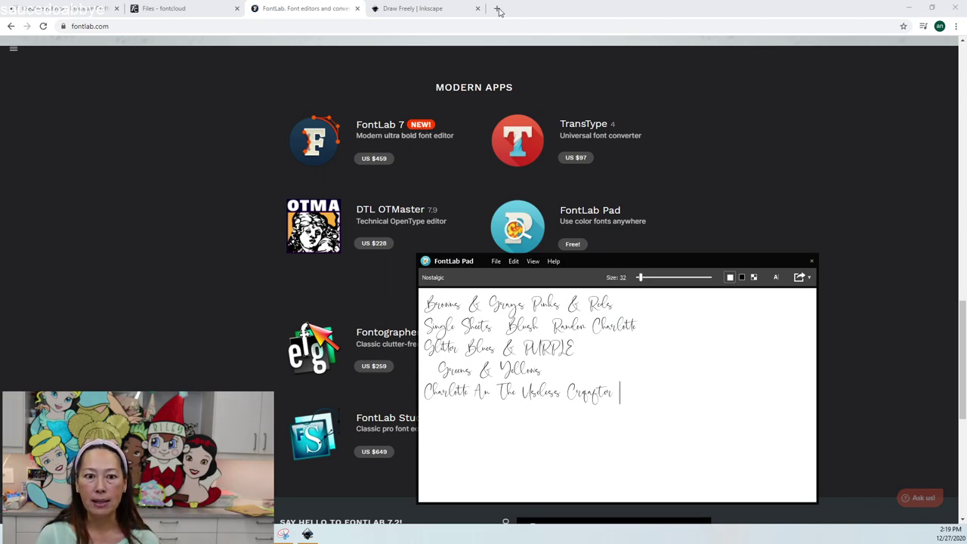
View the Inkscape website, switch to the Inkscape app and choose the CityStreetwearUS-Bold font for the Text tool.
click(420, 9)
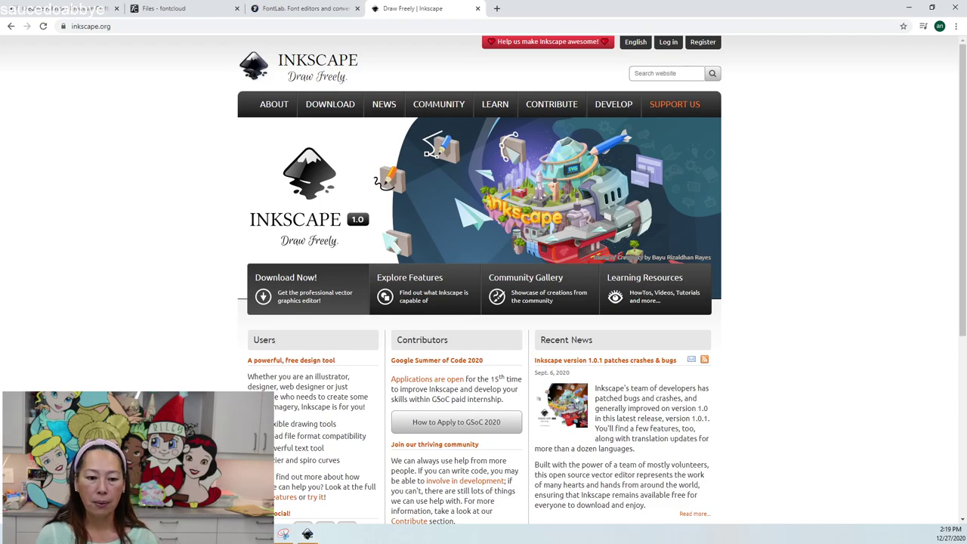
click(307, 534)
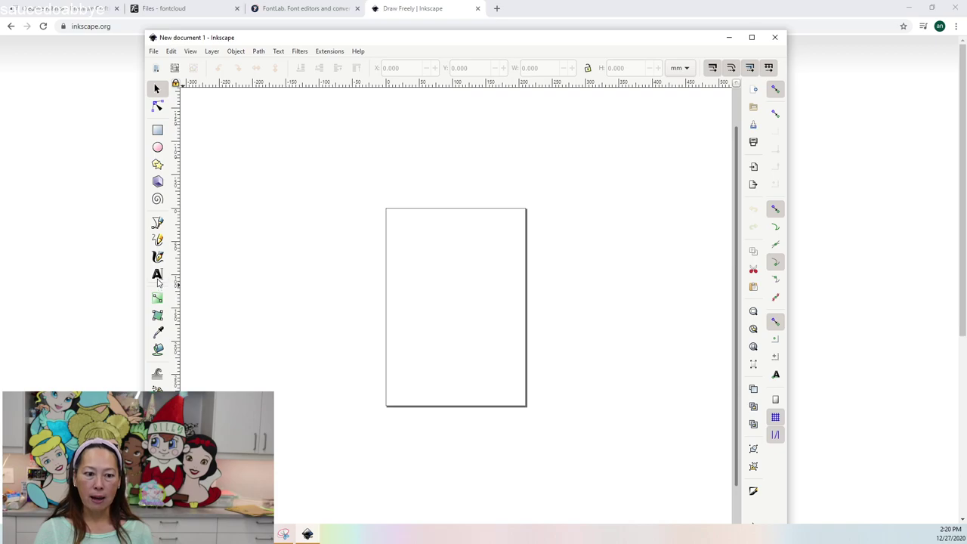
click(157, 275)
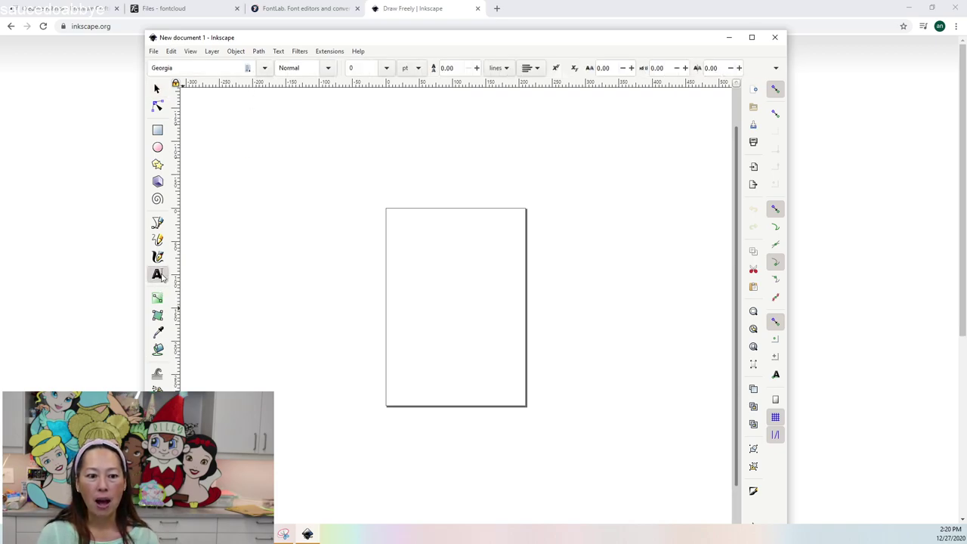
click(265, 69)
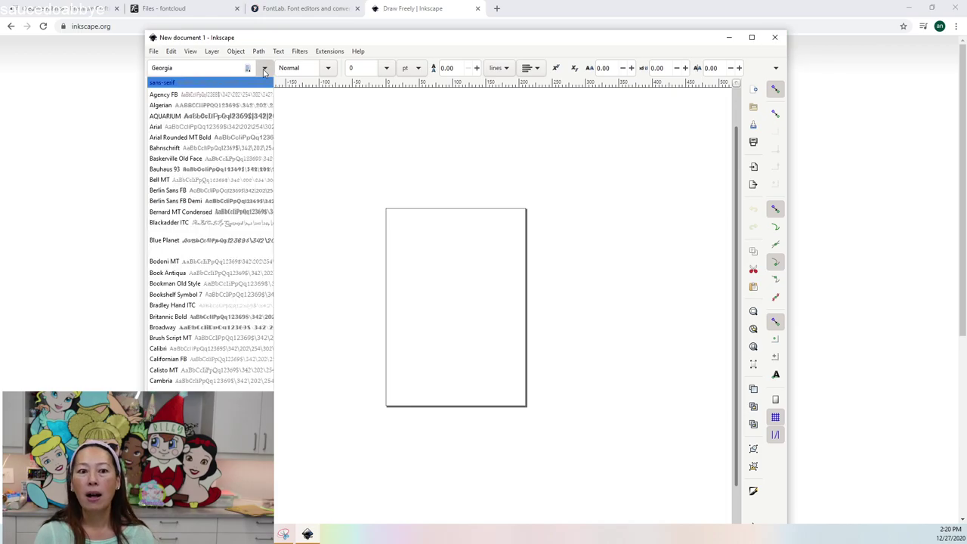
click(265, 69)
click(264, 69)
scroll(187, 268, down, 5)
scroll(189, 278, down, 5)
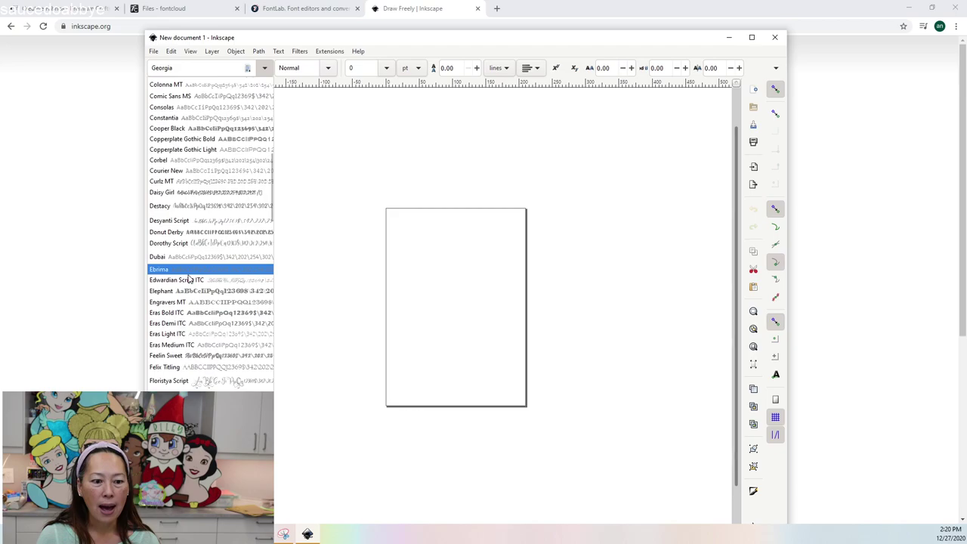
scroll(189, 278, up, 3)
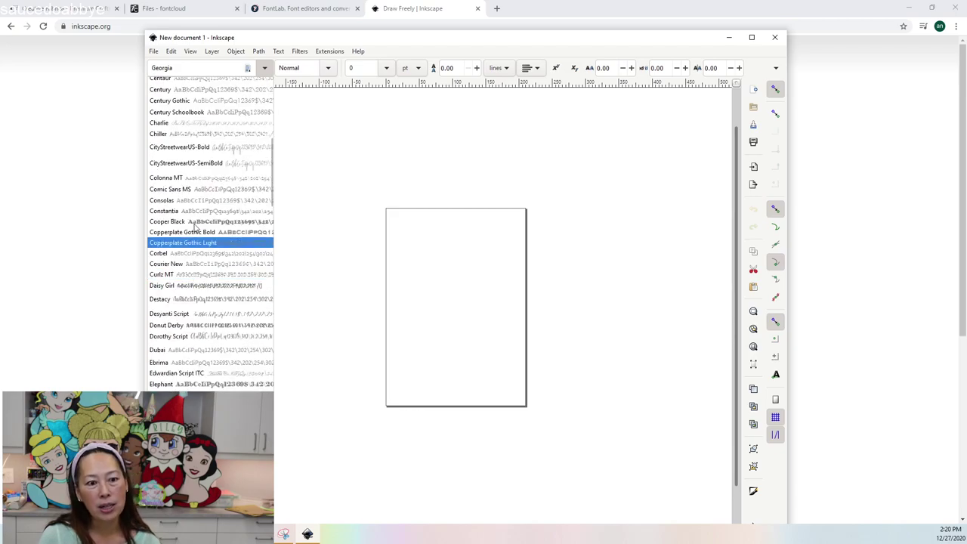
click(205, 148)
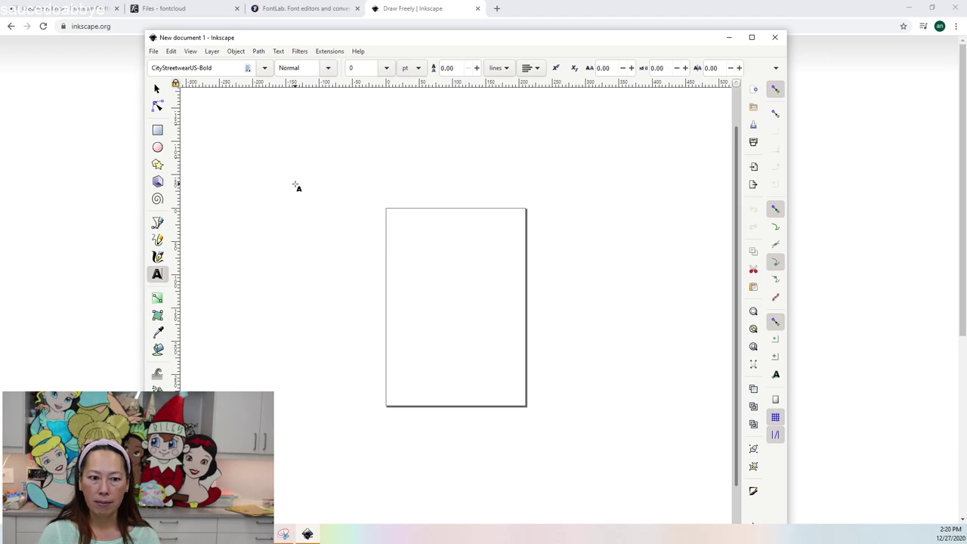
Draw a wide text frame across the top of the page and enter the sample first name in it.
mouse_move(297, 185)
mouse_down()
mouse_move(299, 217)
mouse_move(461, 249)
mouse_move(569, 254)
mouse_up()
text(abc)
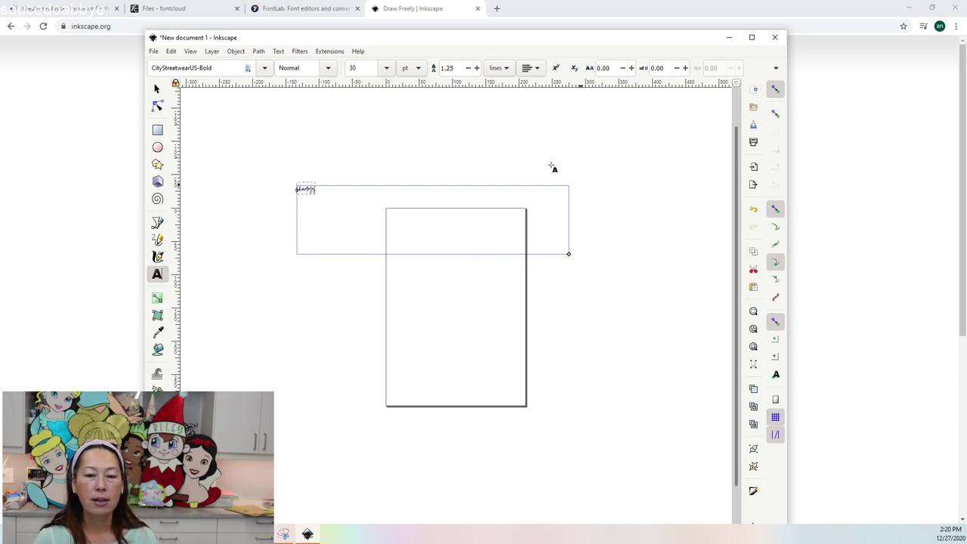
click(531, 149)
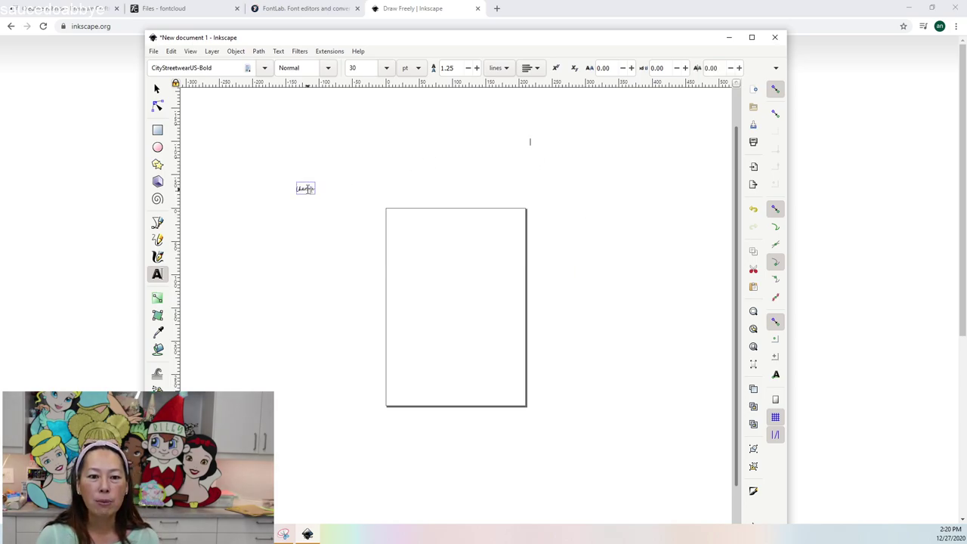
Lock the name text's width-to-height ratio and enlarge it to about 384 by 254 mm.
click(157, 90)
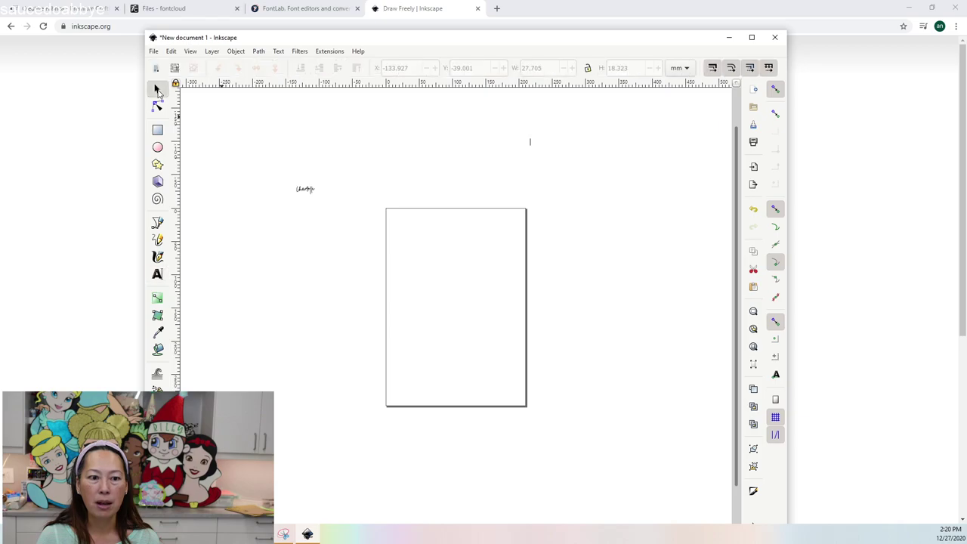
click(310, 192)
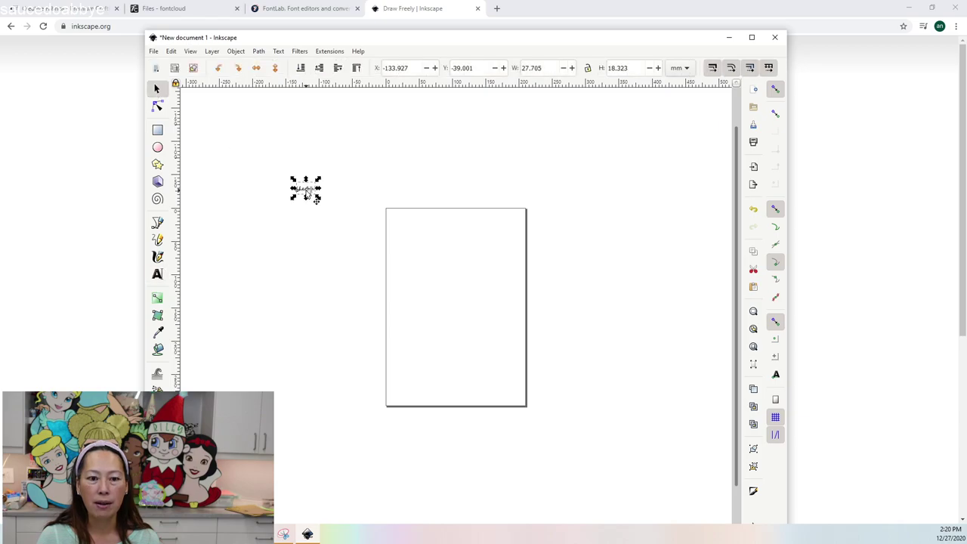
click(588, 69)
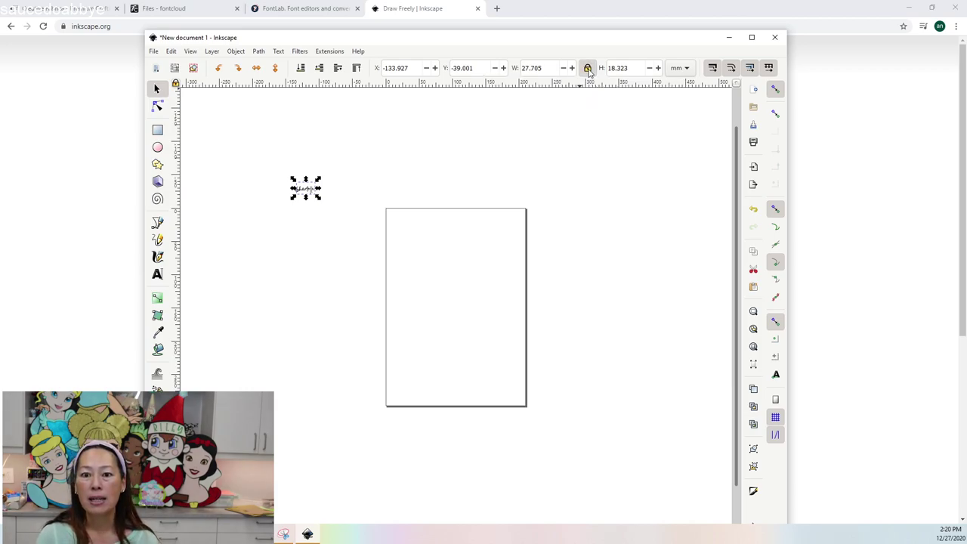
drag(318, 198, 555, 359)
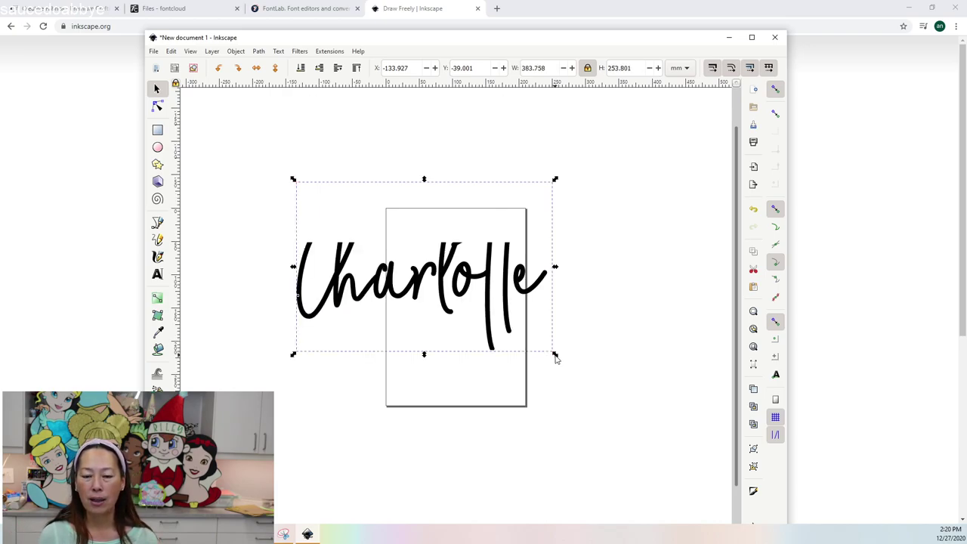
click(617, 337)
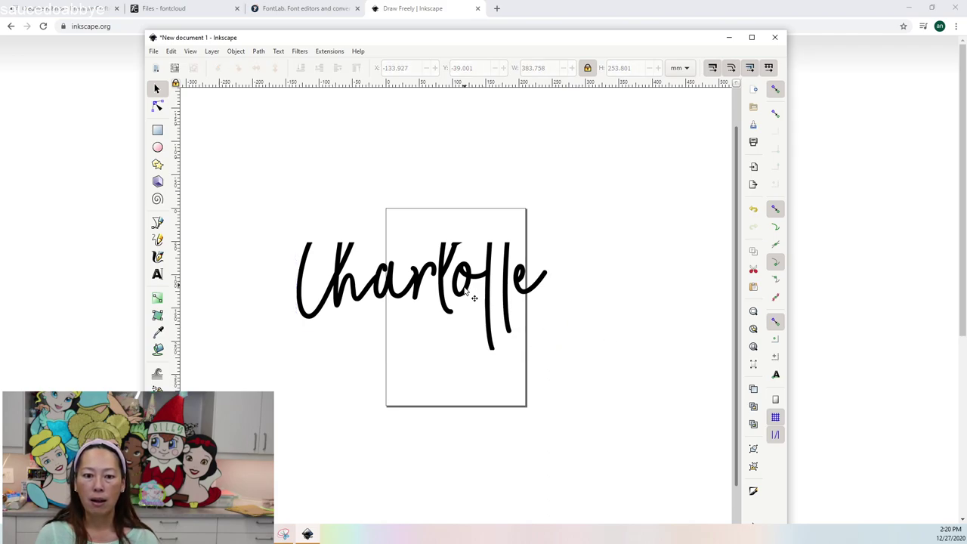
click(474, 298)
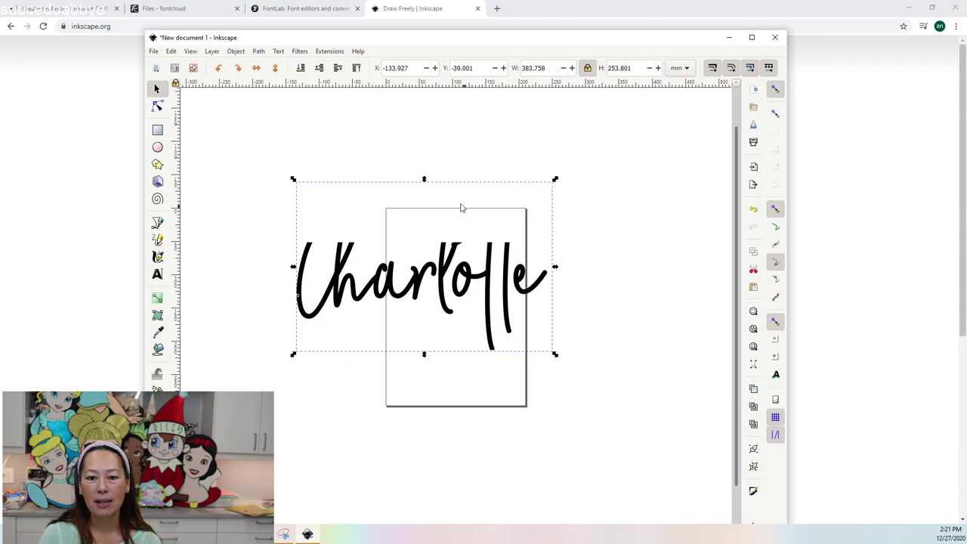
click(251, 124)
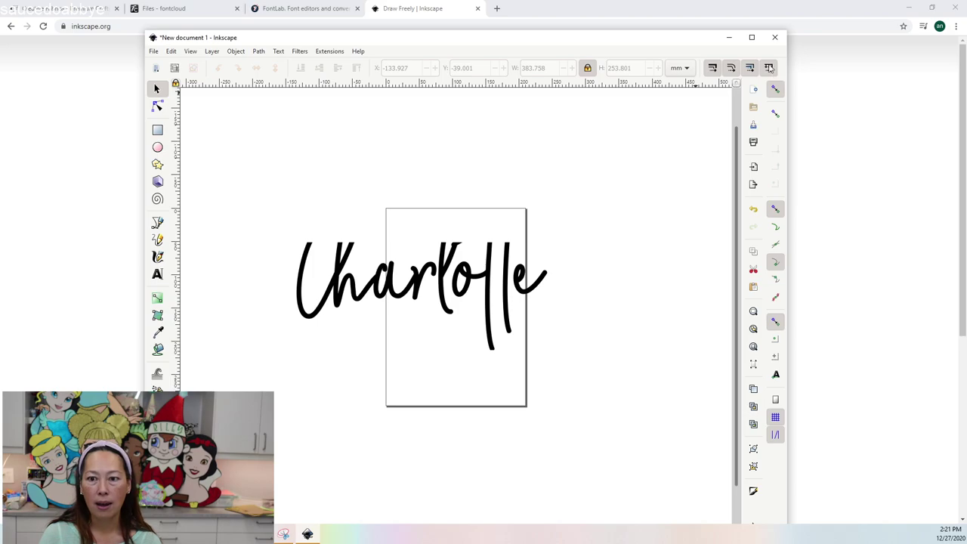
Maximize the Inkscape window and set the Paint Bucket to a magenta fill with a grow of 20 mm.
click(752, 37)
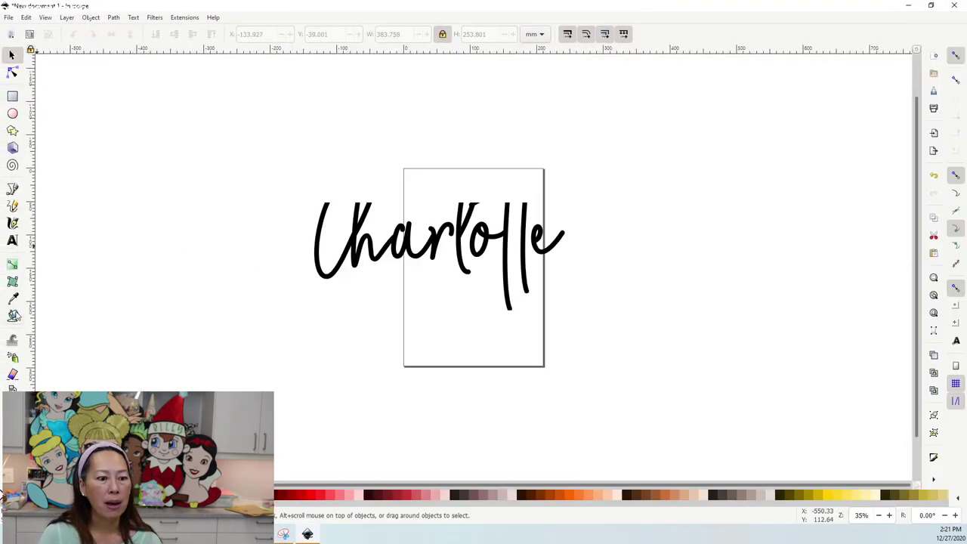
click(13, 317)
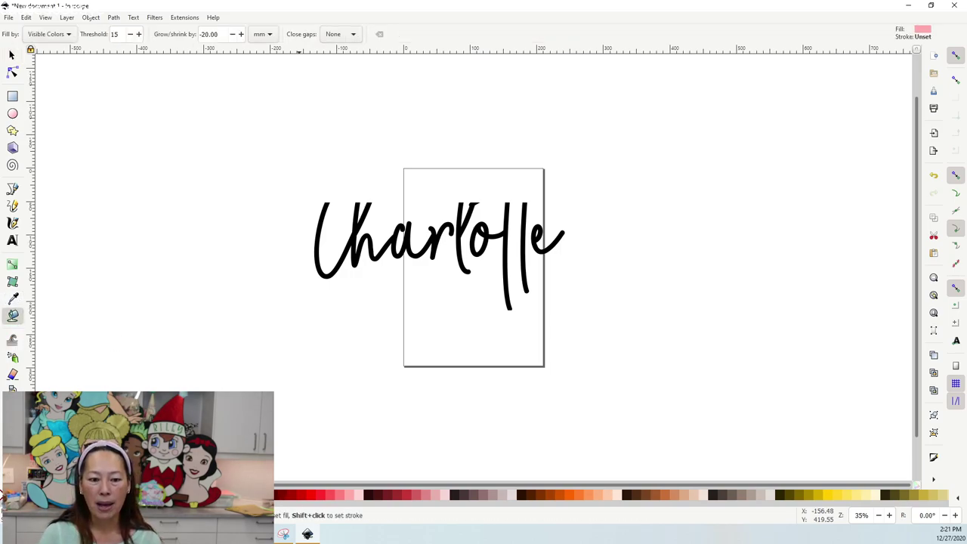
click(269, 496)
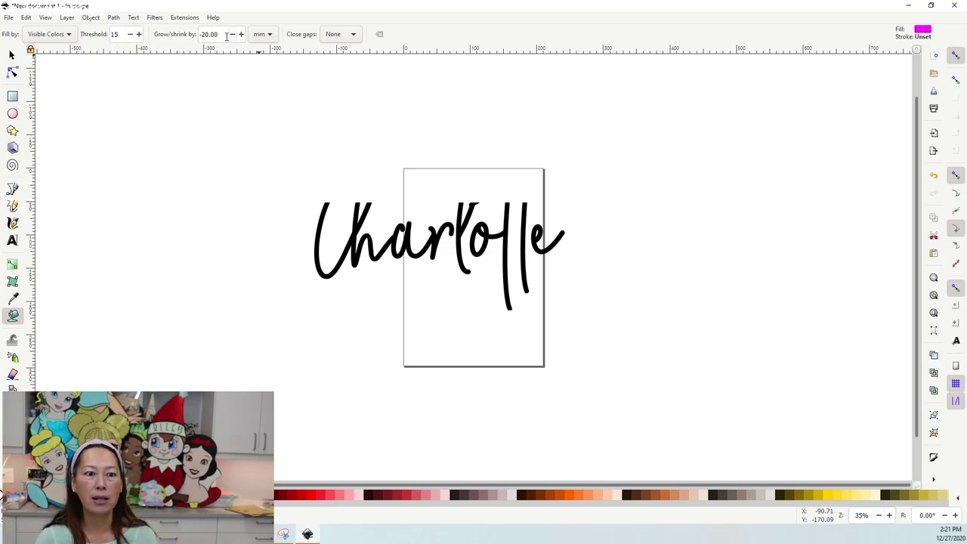
drag(226, 35, 155, 33)
text(20)
key(Return)
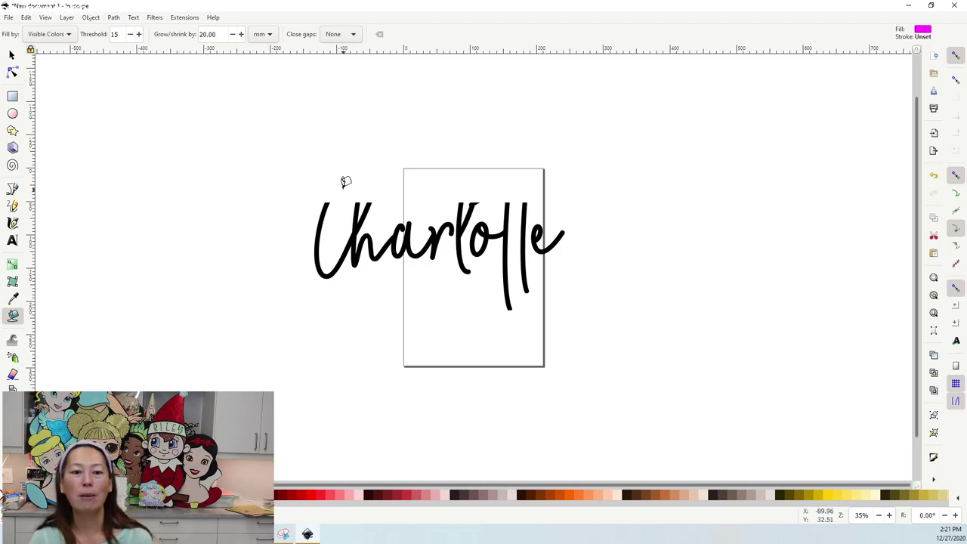
Fill all the black letters of the name with the magenta 20 mm Paint Bucket offset.
click(359, 219)
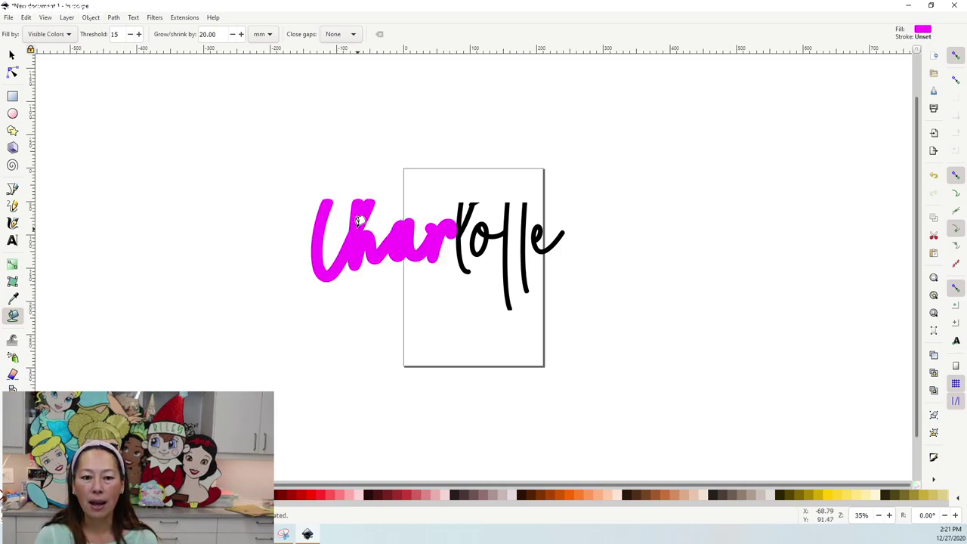
click(469, 217)
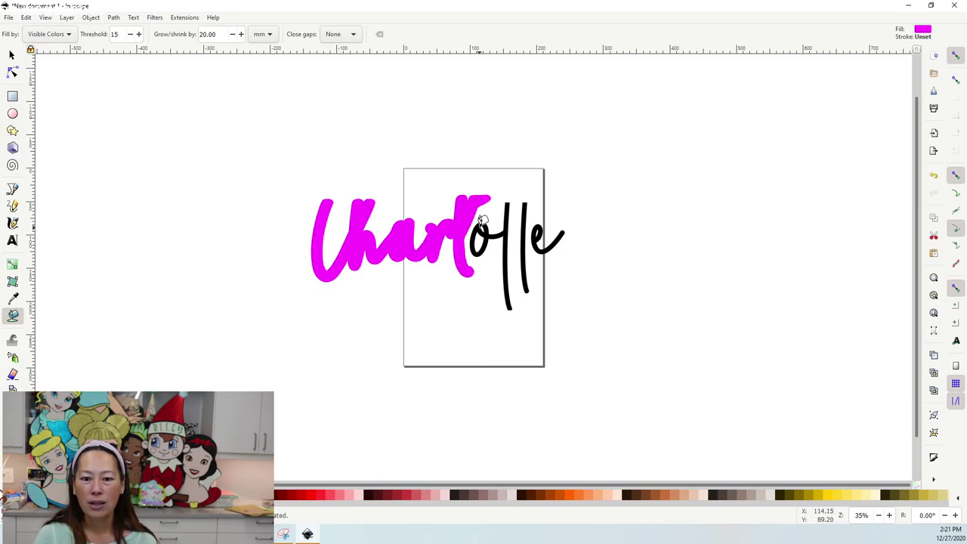
click(523, 226)
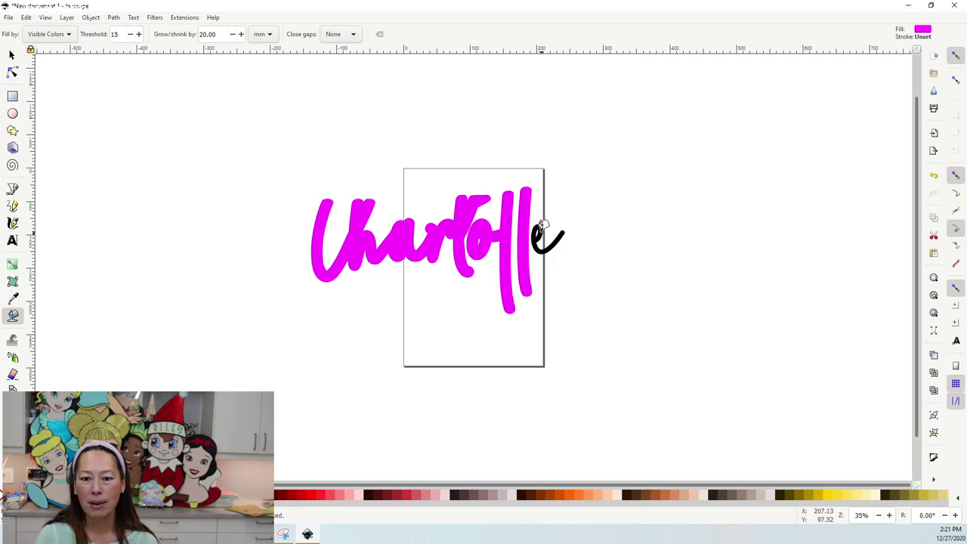
click(560, 238)
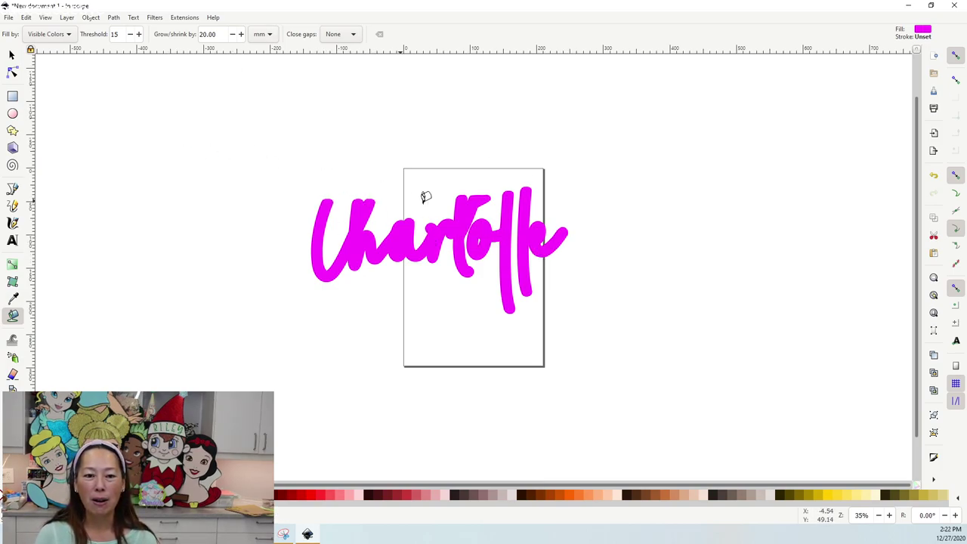
Set the Paint Bucket to a light pink fill with a 40 mm grow and apply it across all the magenta letters.
click(11, 56)
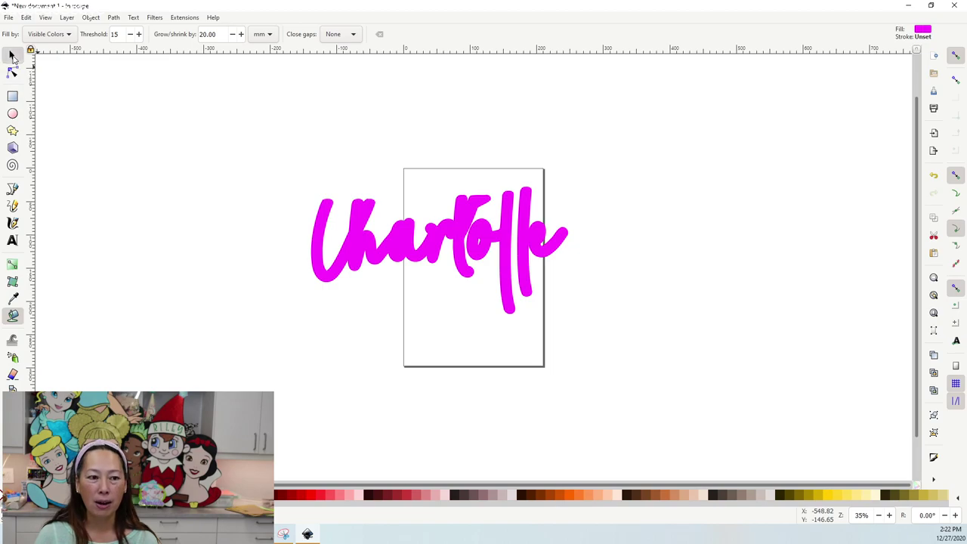
click(134, 121)
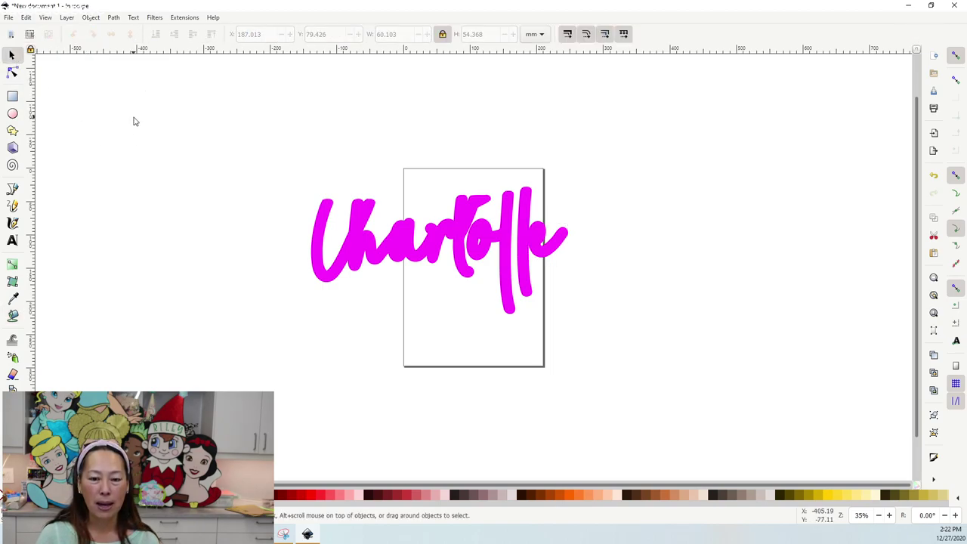
click(14, 315)
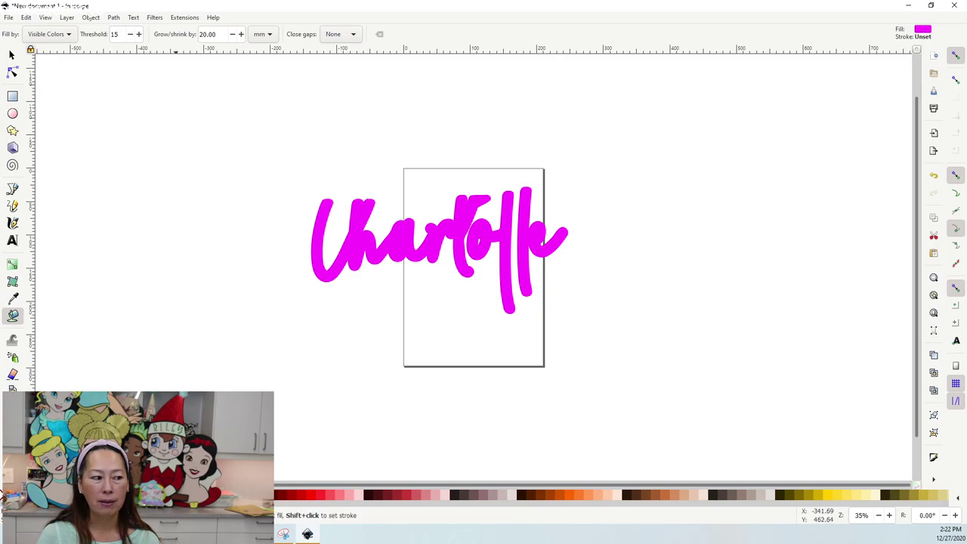
click(360, 496)
double_click(212, 34)
text(40)
key(Return)
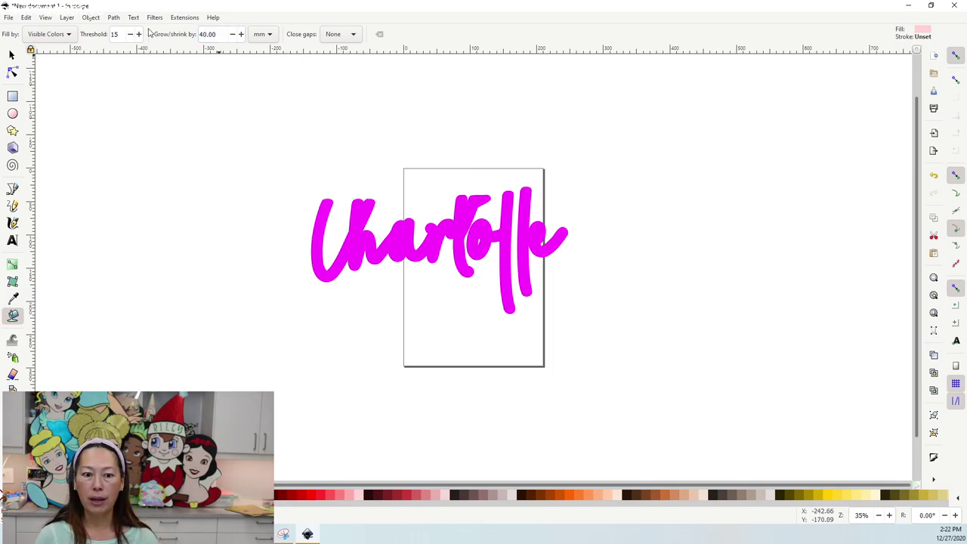
click(400, 236)
click(491, 231)
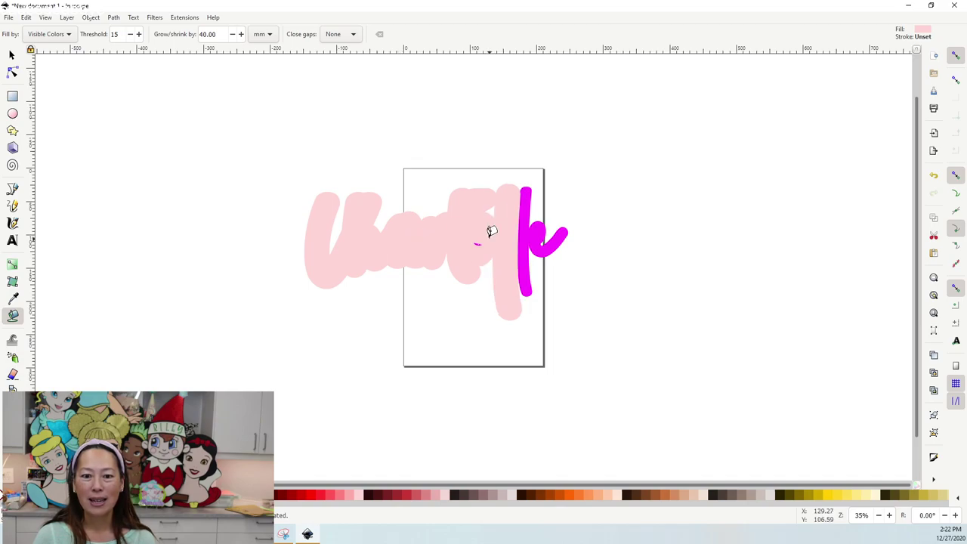
click(526, 226)
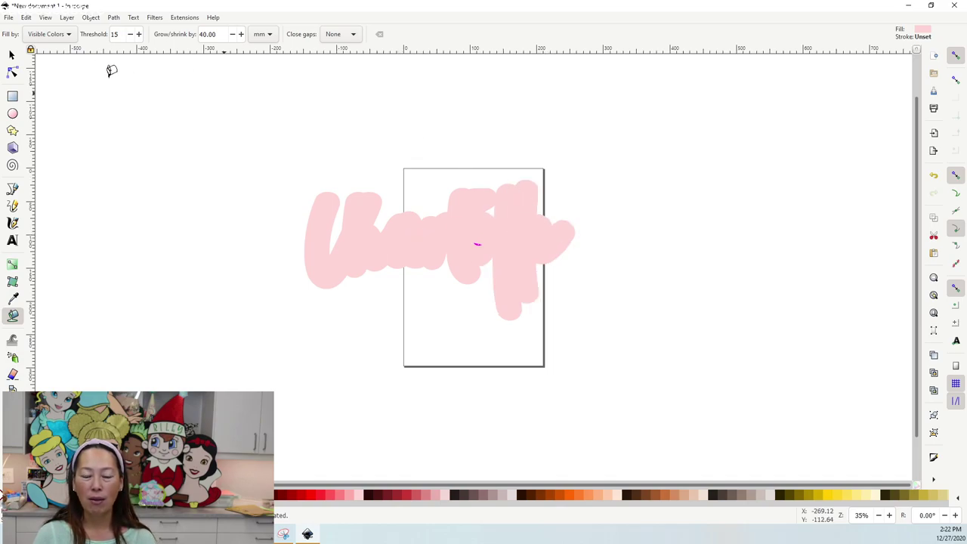
Select the whole name design, including the text and both offset layers, and convert the objects to paths.
click(11, 55)
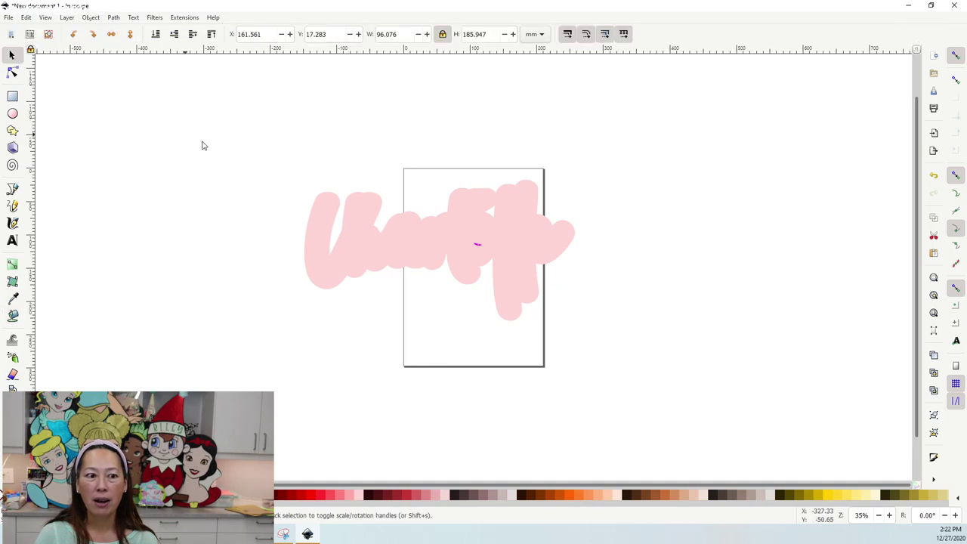
drag(659, 317, 173, 110)
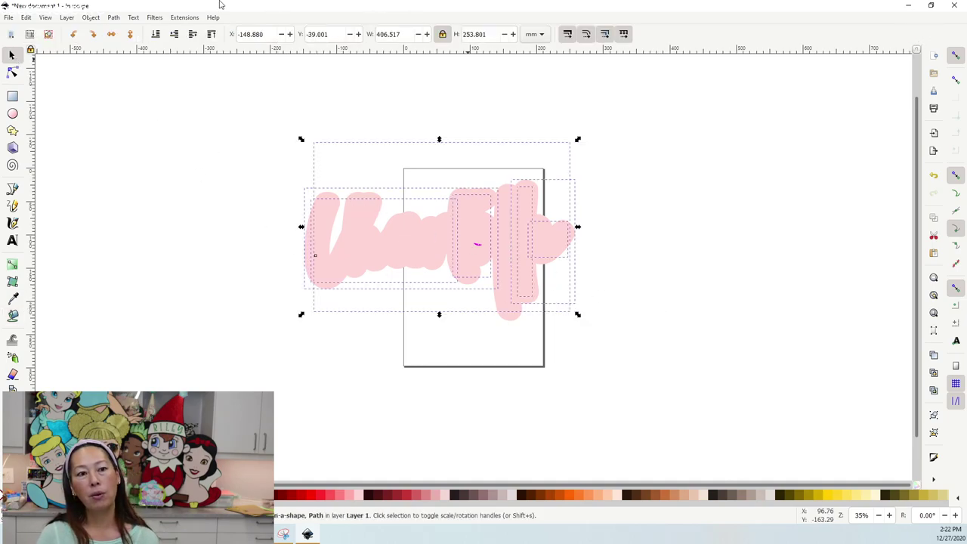
click(114, 18)
click(132, 31)
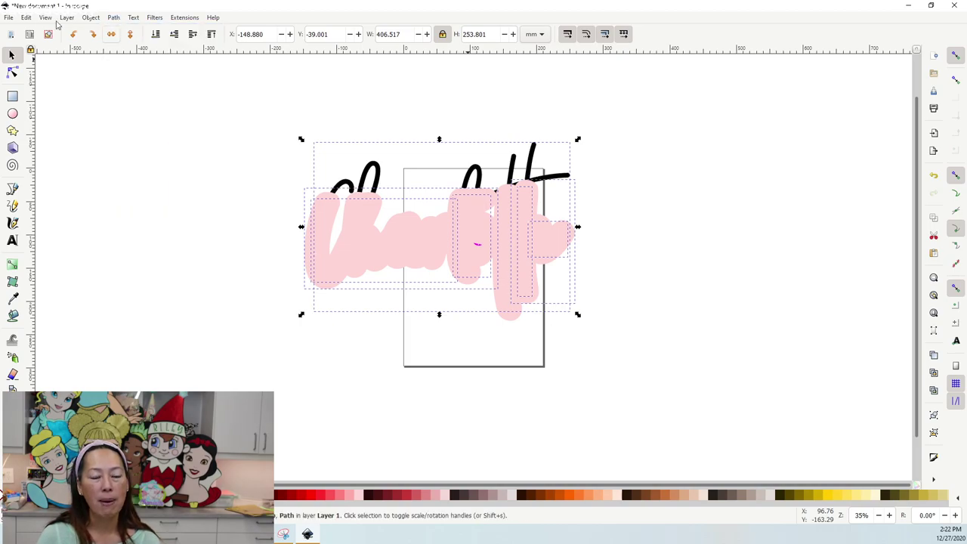
Save the design to the desktop as an Inkscape SVG named with the sample first name followed by "offset demo".
click(8, 17)
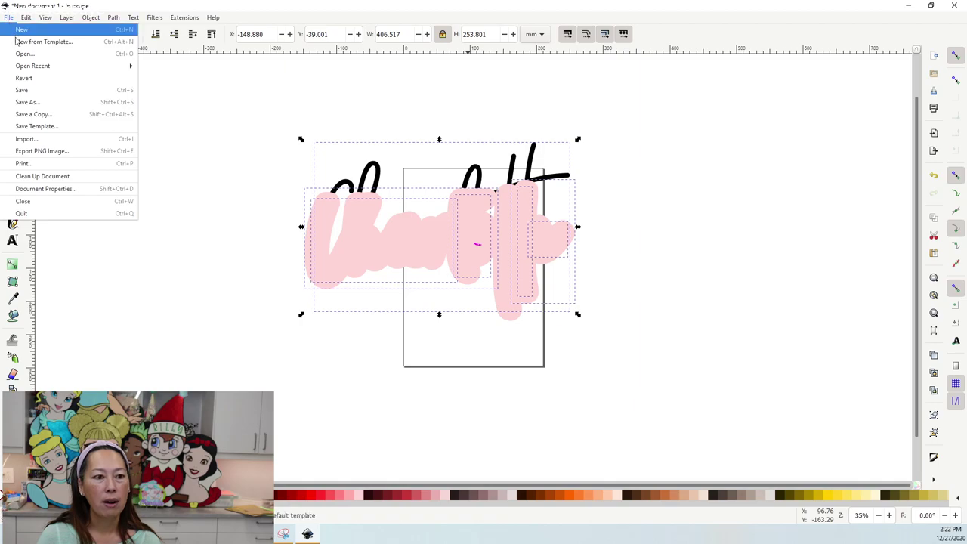
click(30, 102)
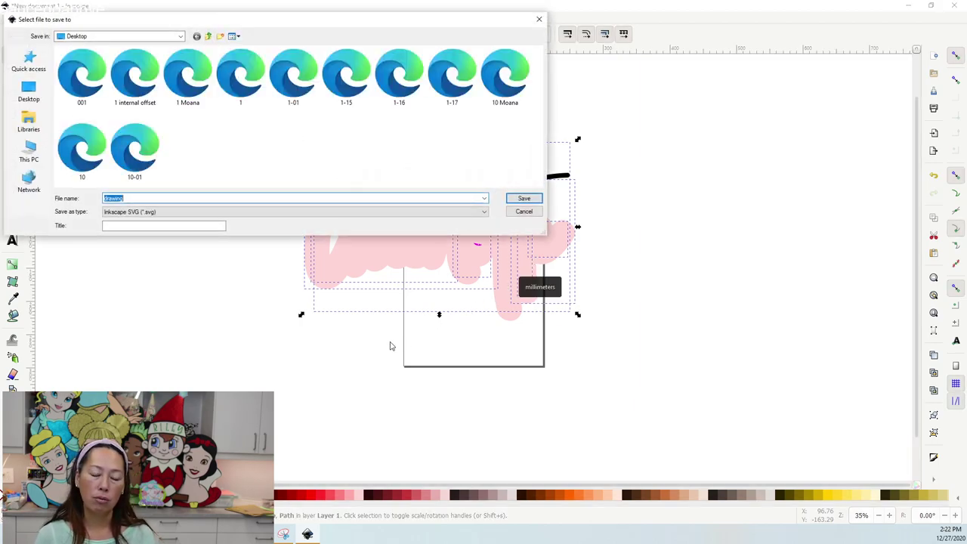
text(Charlotte offset demo)
key(Return)
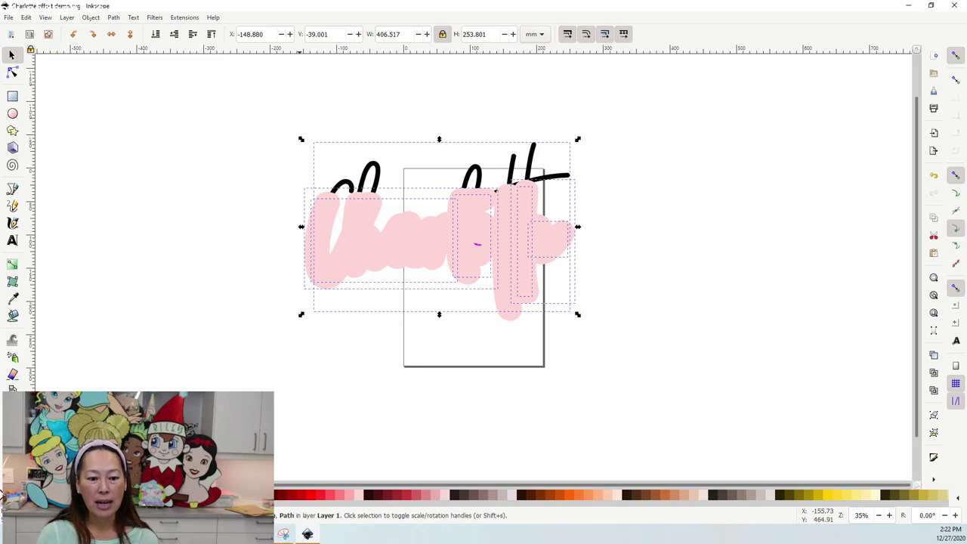
Switch to the Chrome browser, go to the Creative Fabrica site and open its Fontcloud tool.
mouse_move(284, 534)
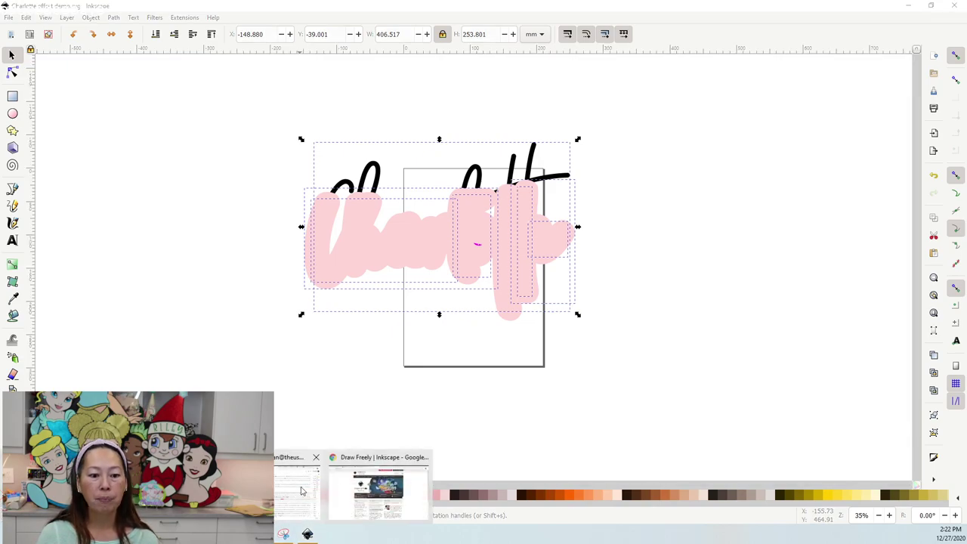
click(351, 495)
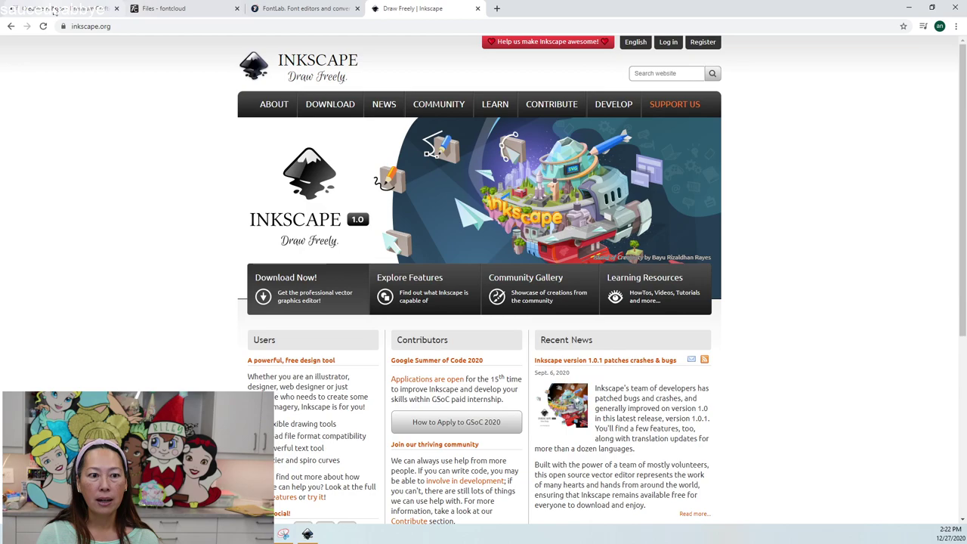
click(54, 9)
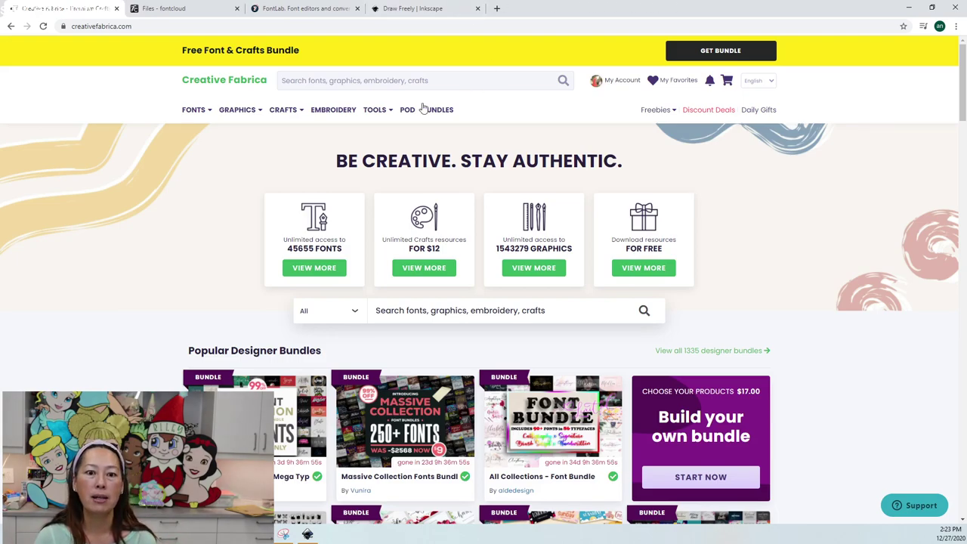
click(392, 110)
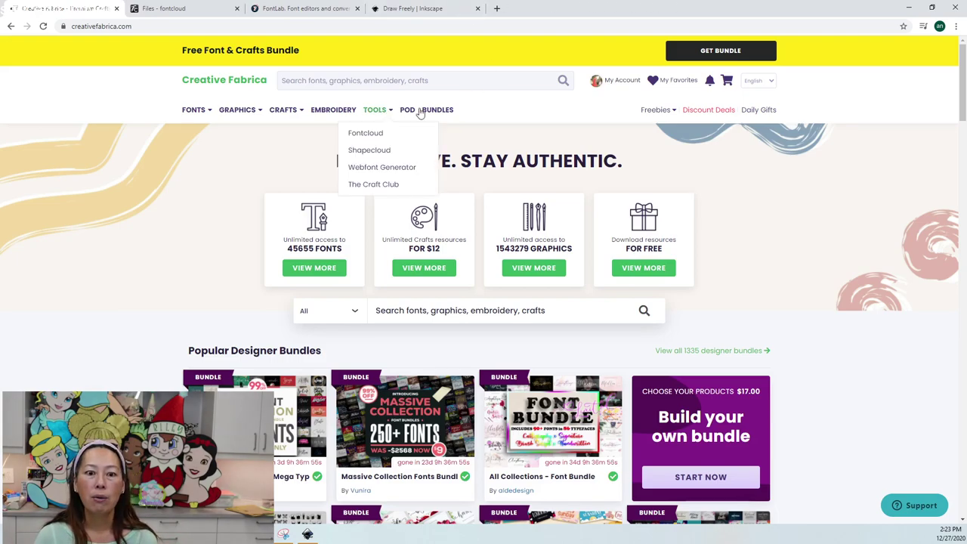
click(365, 134)
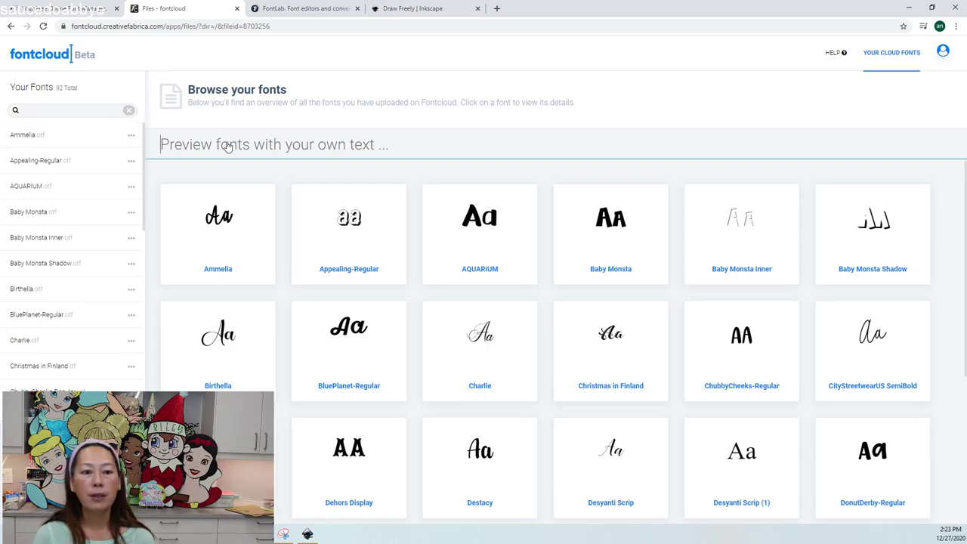
Preview the cloud fonts with the sample first name, look through them and download the Dehors Display font.
text(Charlotte)
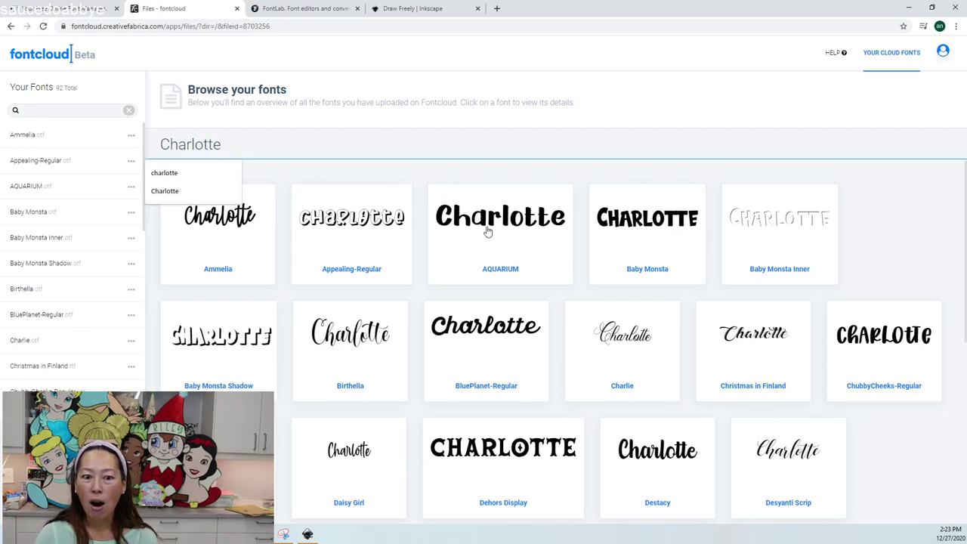
scroll(507, 321, down, 1)
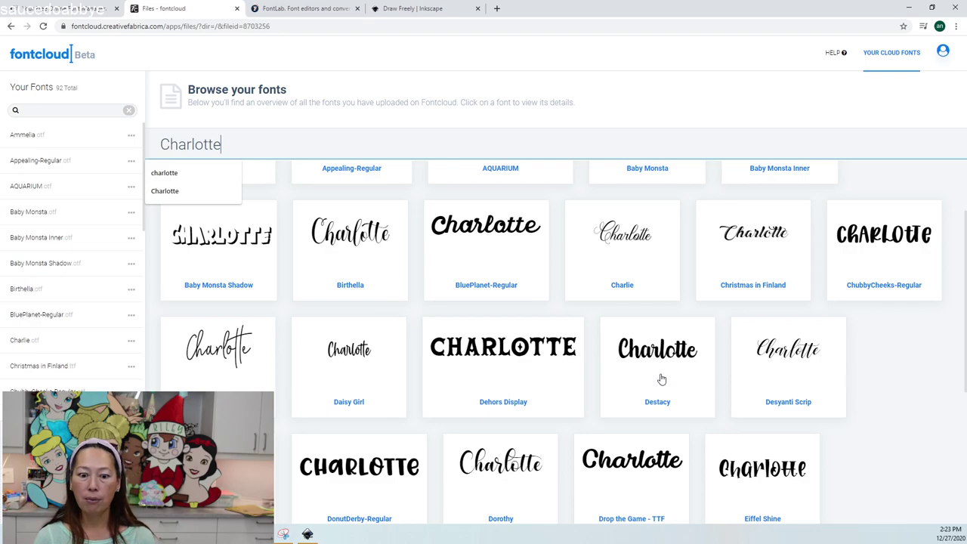
scroll(661, 378, down, 3)
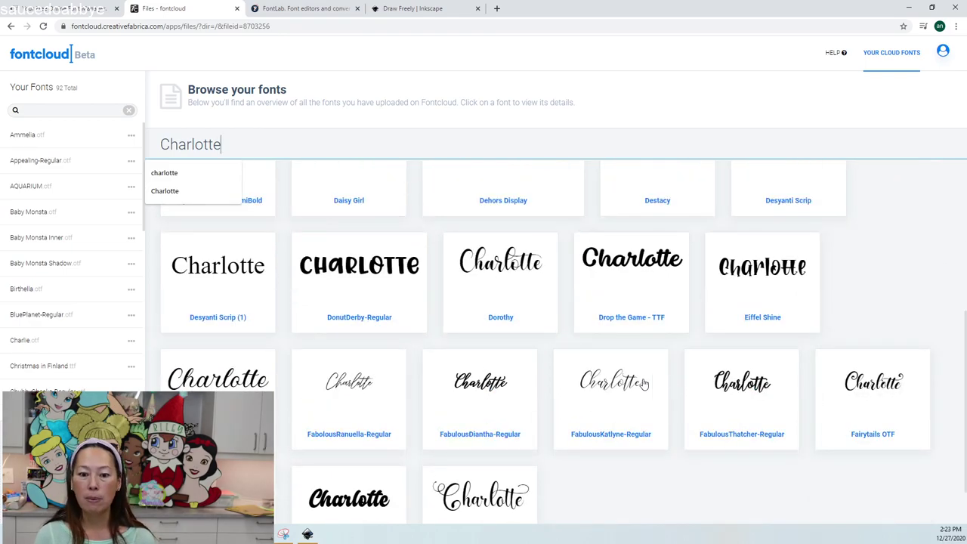
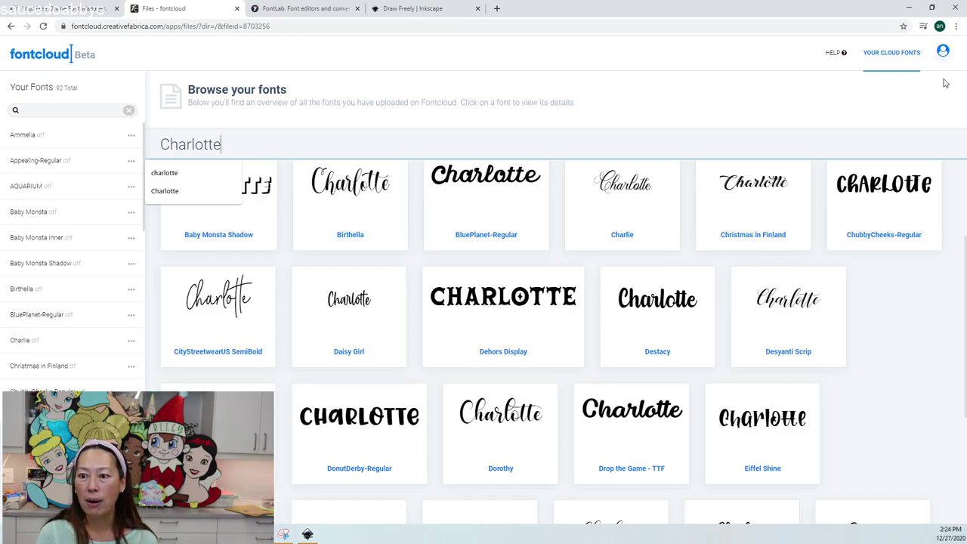
click(511, 297)
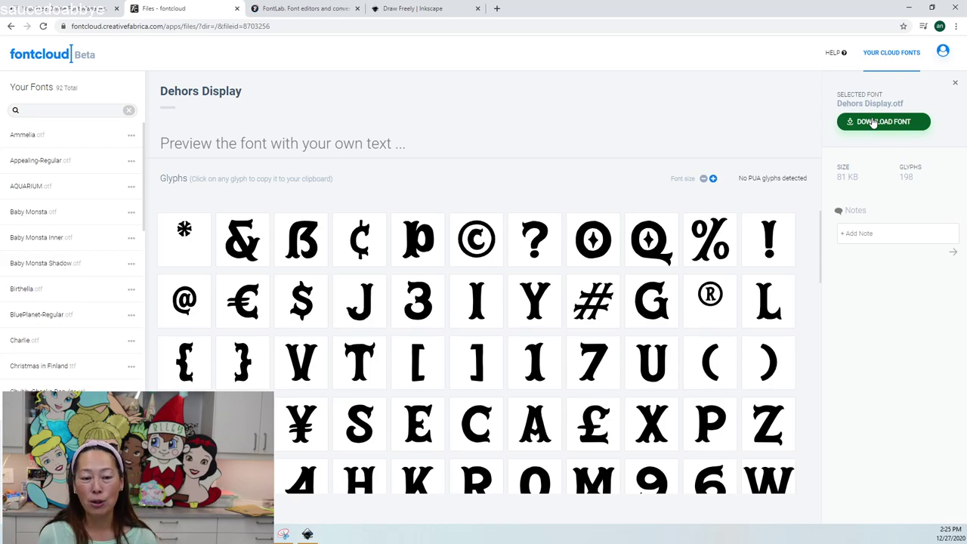
click(873, 123)
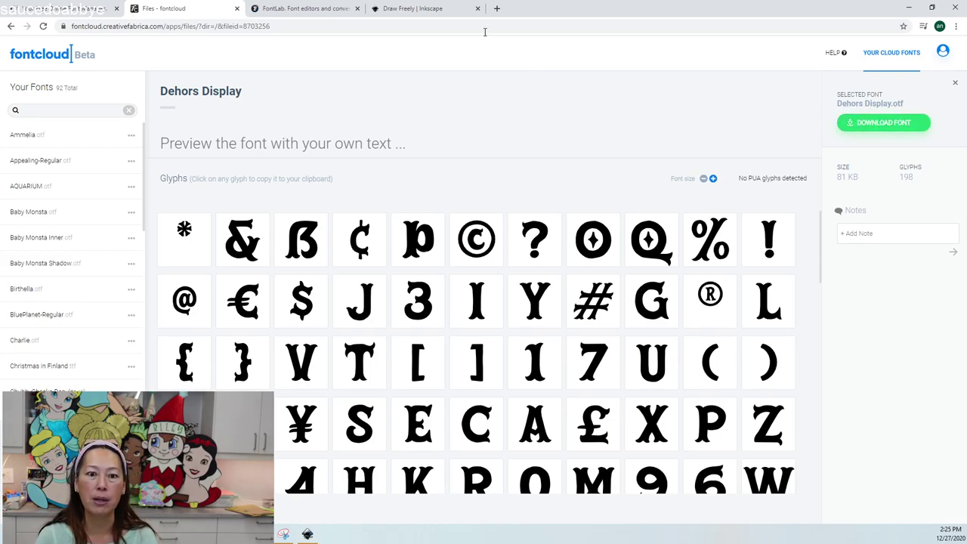
Open the dafont.com website in a new browser tab.
click(498, 9)
text(da)
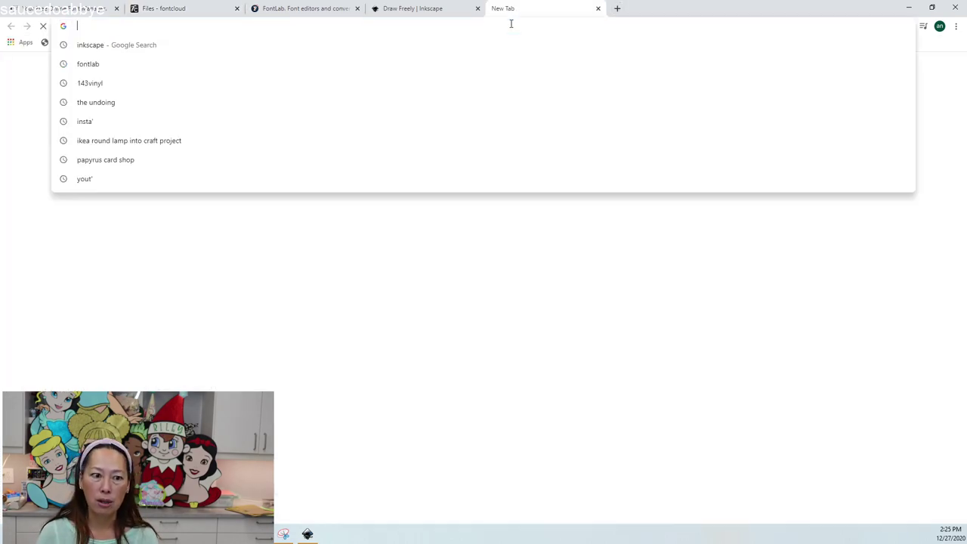
text(font)
key(Return)
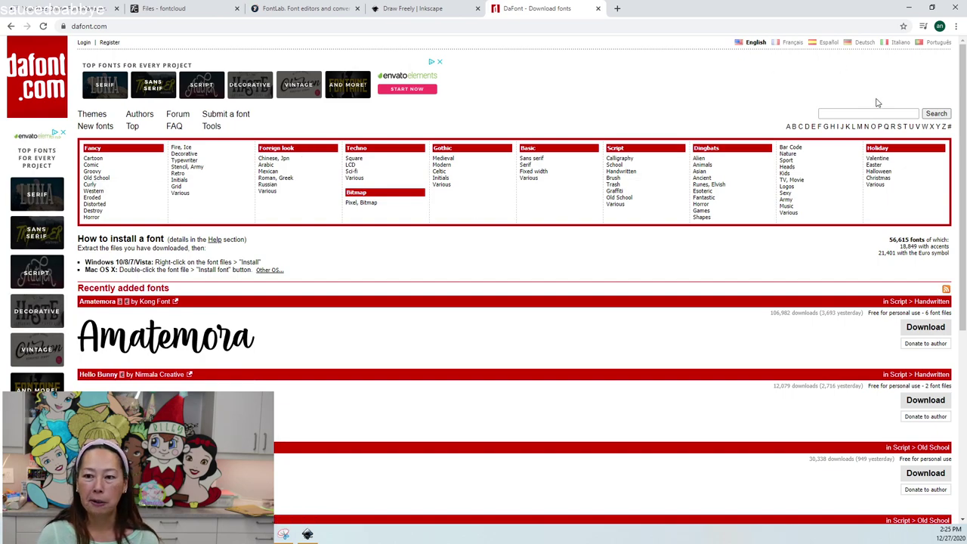
Search DaFont for "super mario" and look over the matching fonts.
click(858, 114)
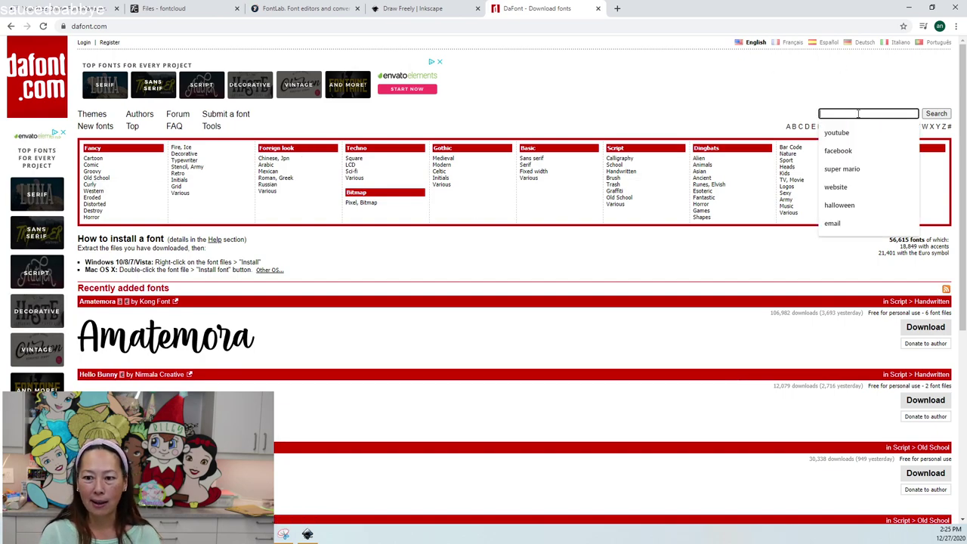
click(842, 169)
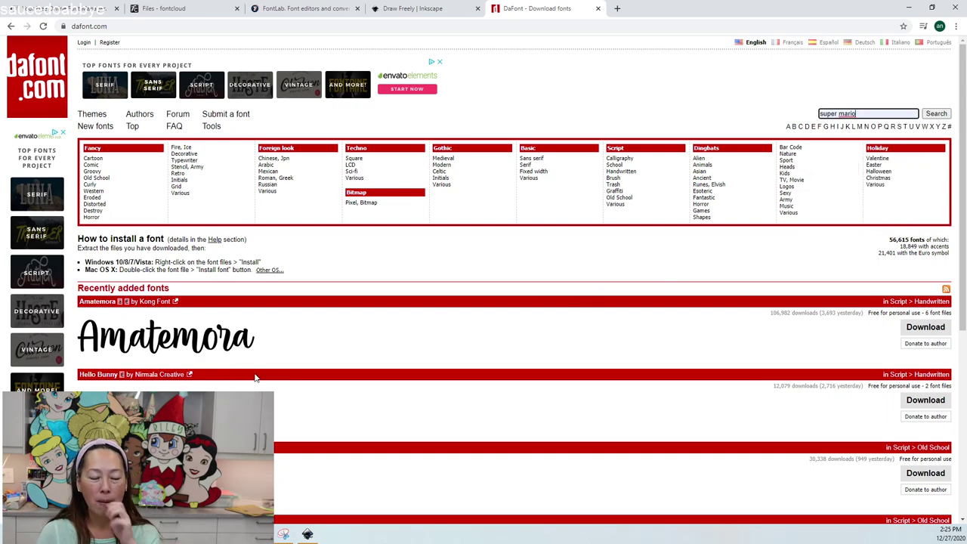
click(937, 113)
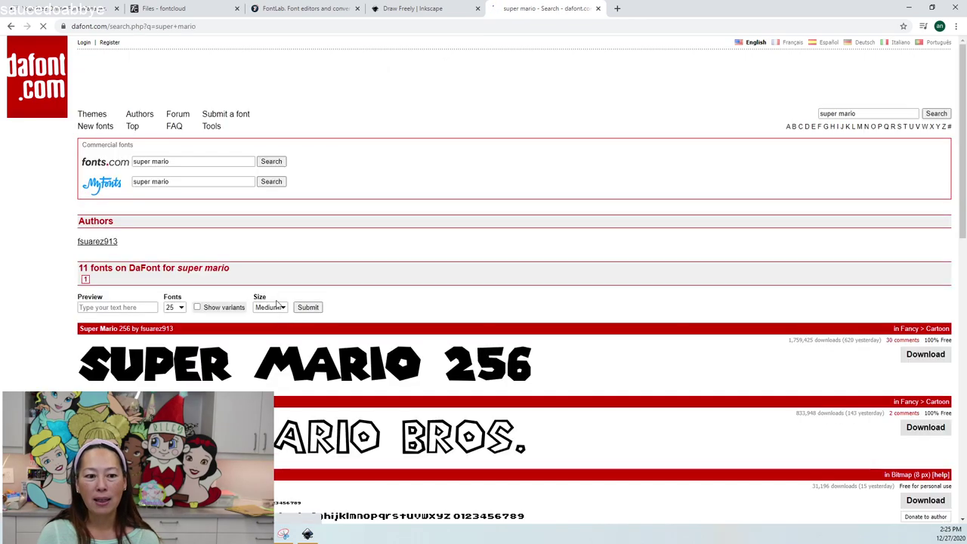
scroll(280, 325, down, 1)
scroll(280, 325, up, 1)
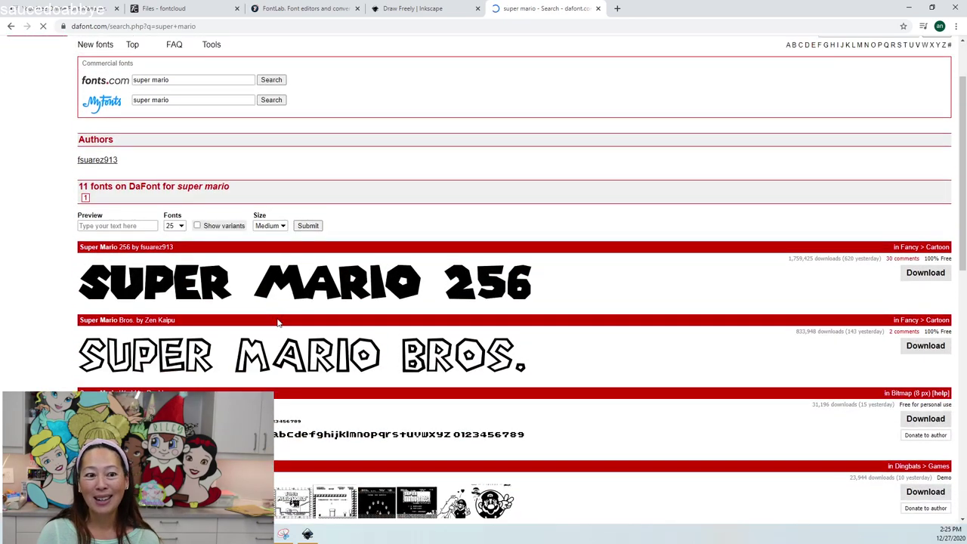
Search DaFont for "logo" and look over the matching logo fonts.
drag(723, 102, 710, 101)
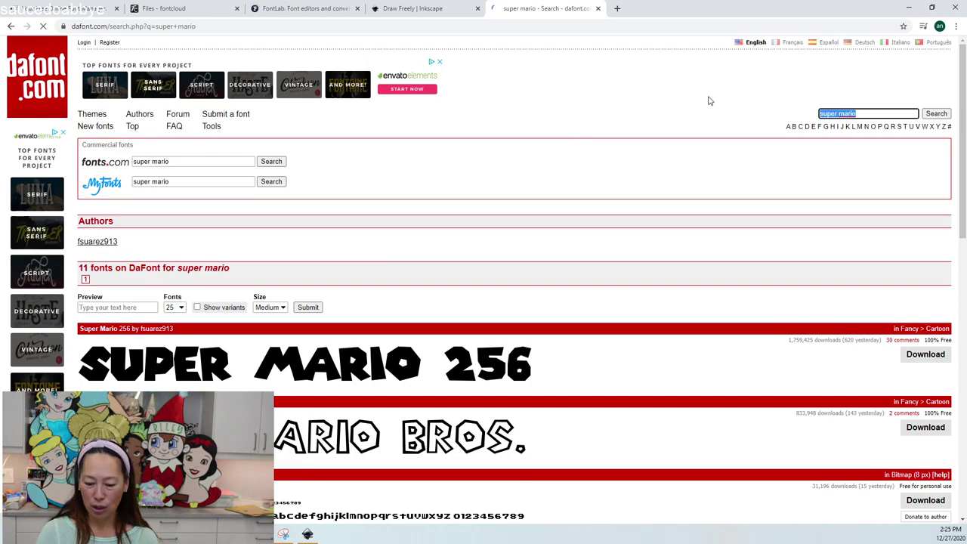
key(BackSpace)
text(logo)
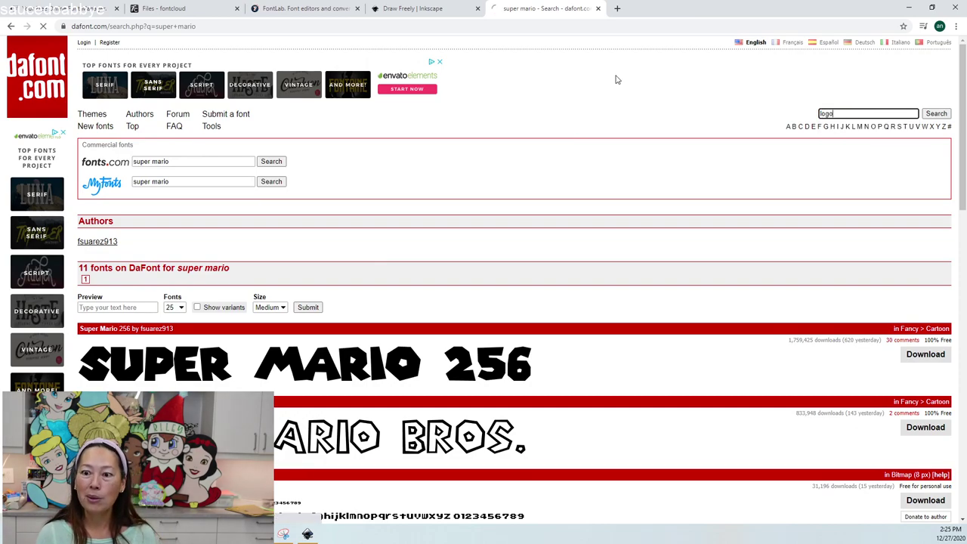
key(Return)
scroll(361, 220, down, 2)
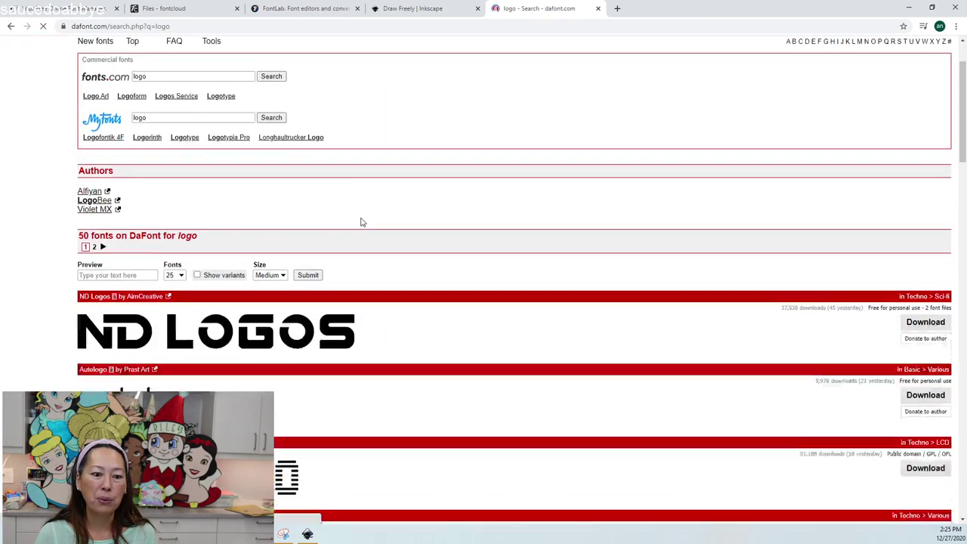
scroll(320, 274, down, 2)
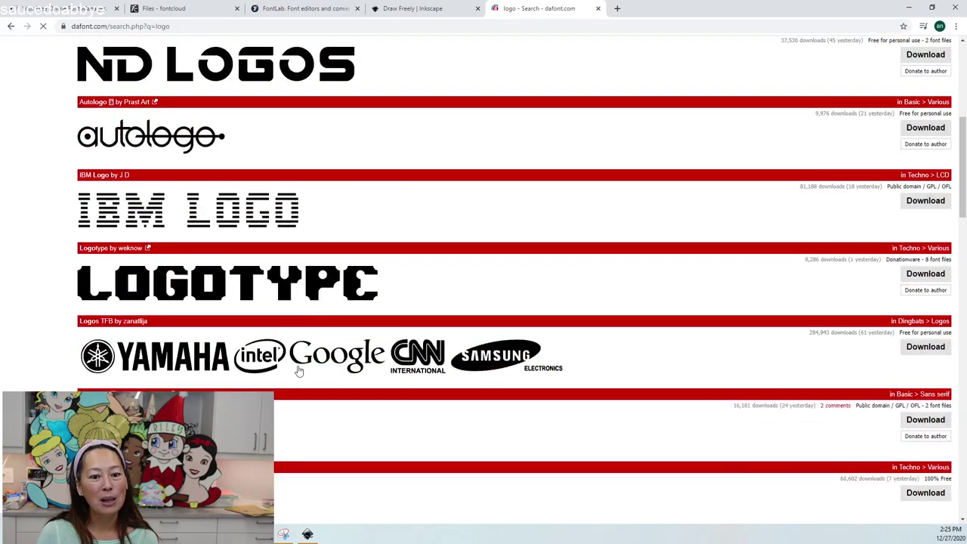
scroll(158, 374, down, 2)
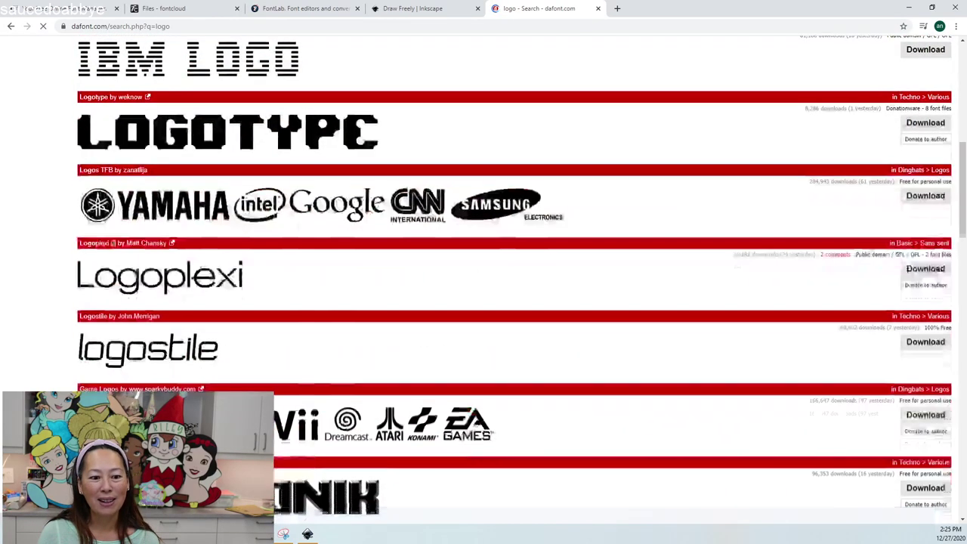
scroll(471, 380, up, 4)
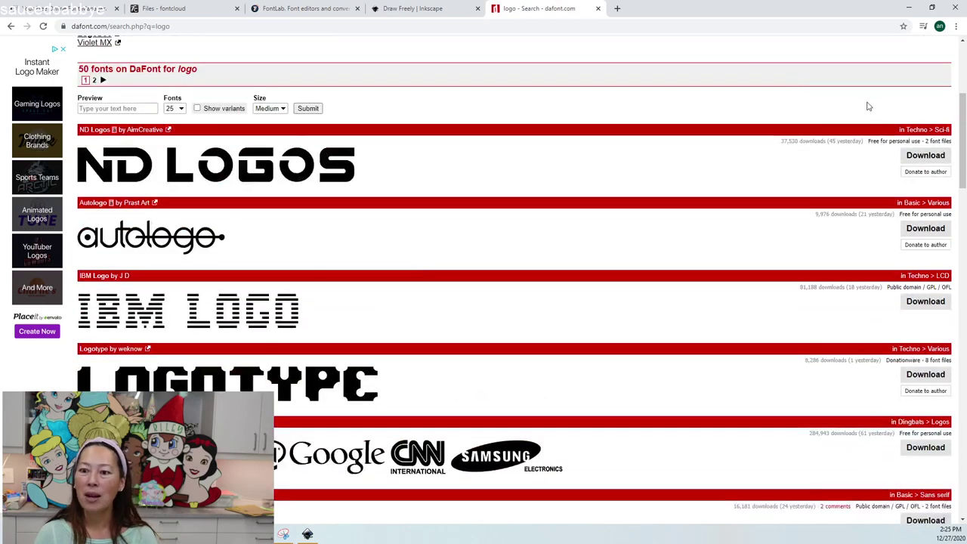
Search DaFont for "calligraphy" and download the Calligraphy Stye font from the matching fonts.
scroll(850, 130, up, 3)
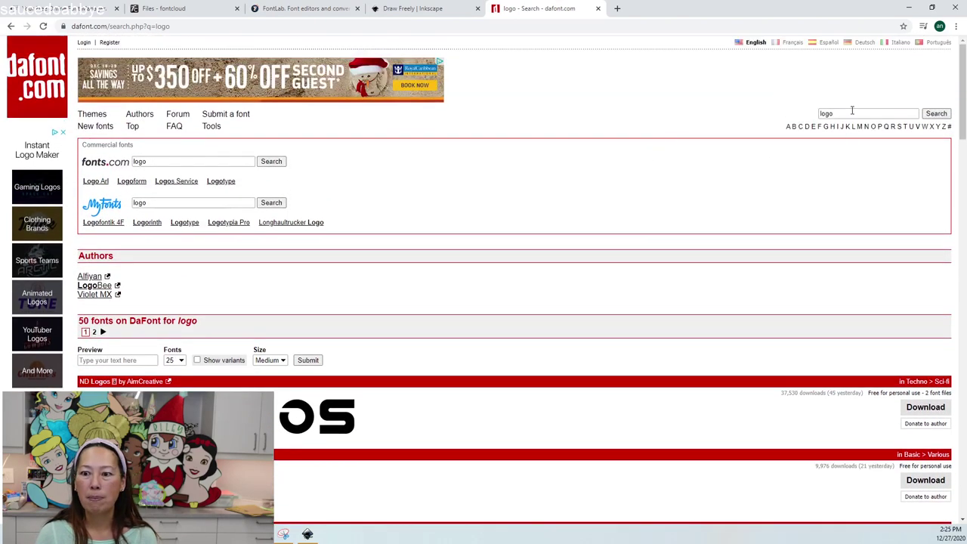
drag(852, 111, 764, 113)
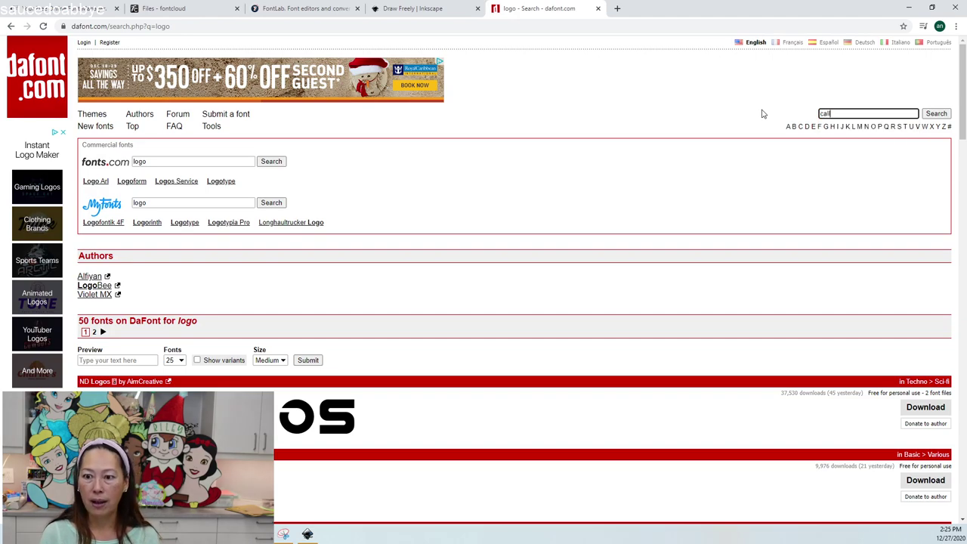
key(Return)
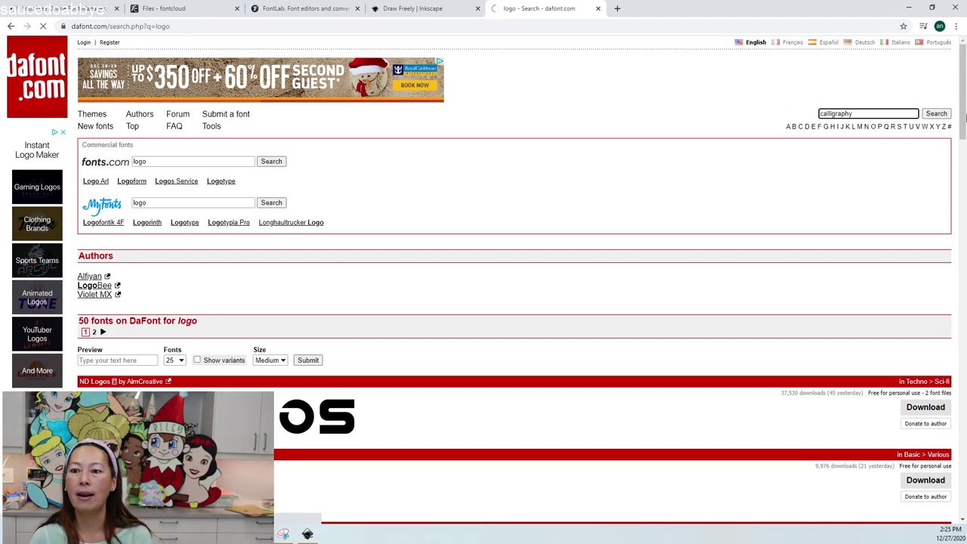
scroll(325, 353, down, 3)
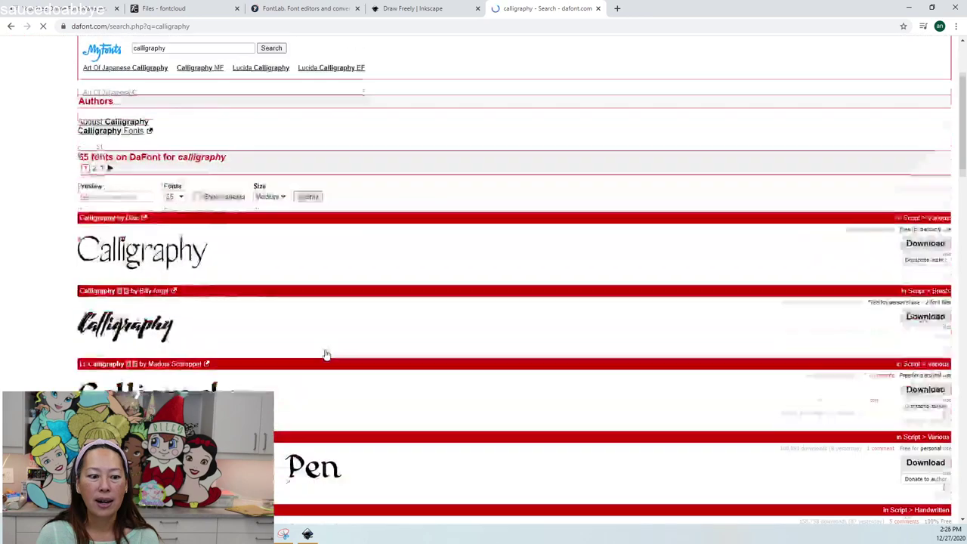
scroll(325, 353, down, 2)
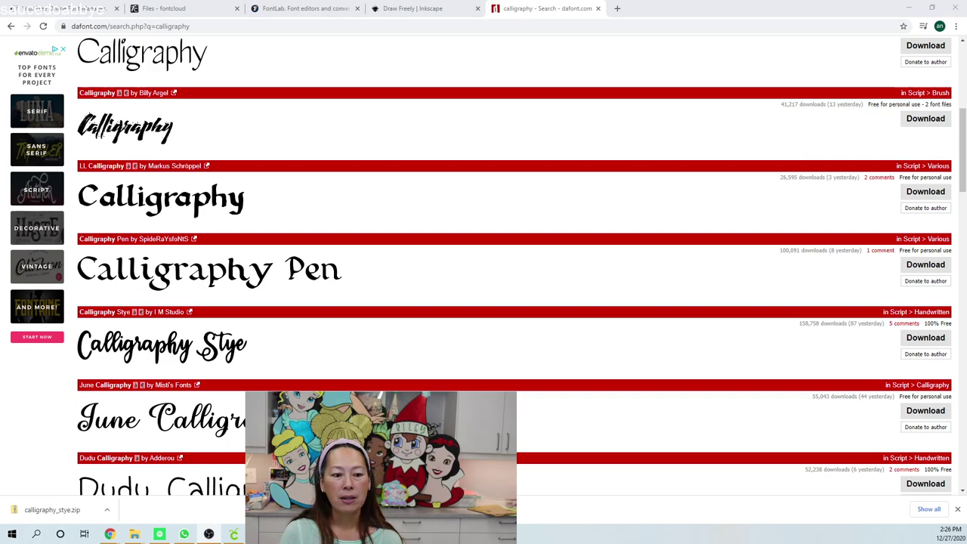
Show the downloaded calligraphy_stye.zip in its folder and install the Calligraphy Stye font file it contains.
click(110, 514)
click(130, 482)
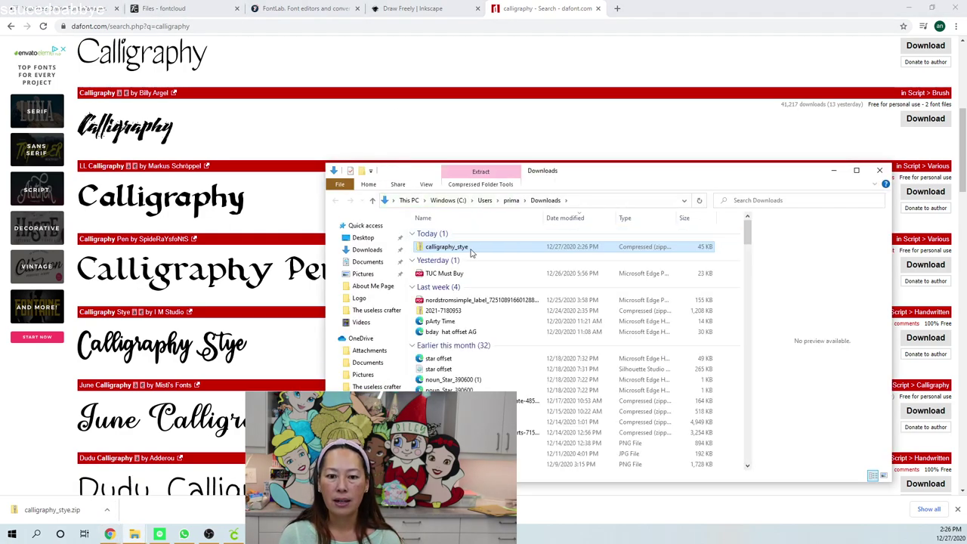
double_click(472, 250)
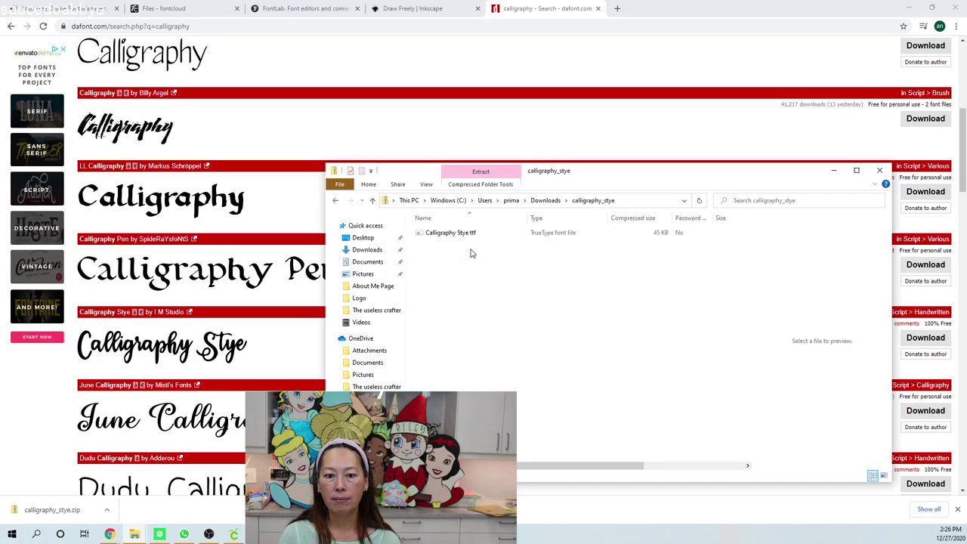
click(470, 235)
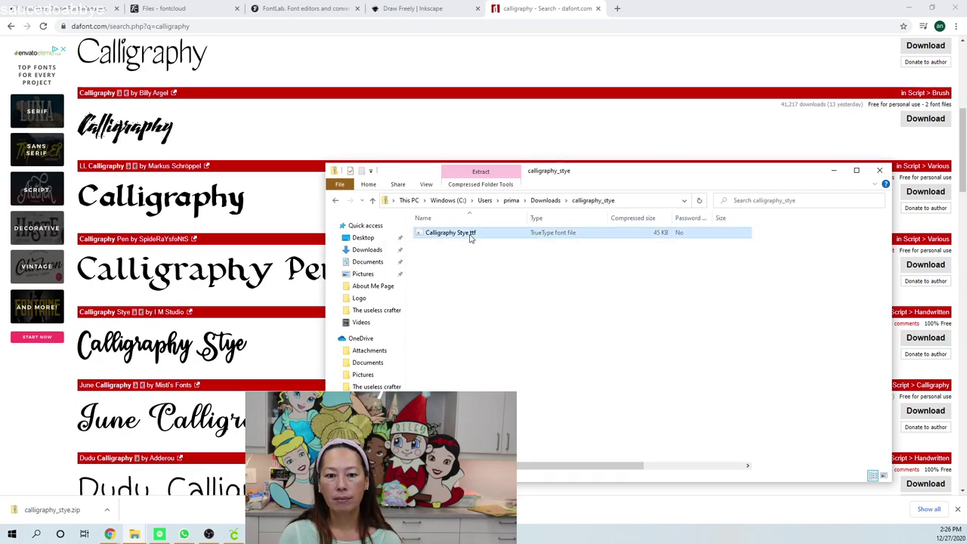
double_click(470, 234)
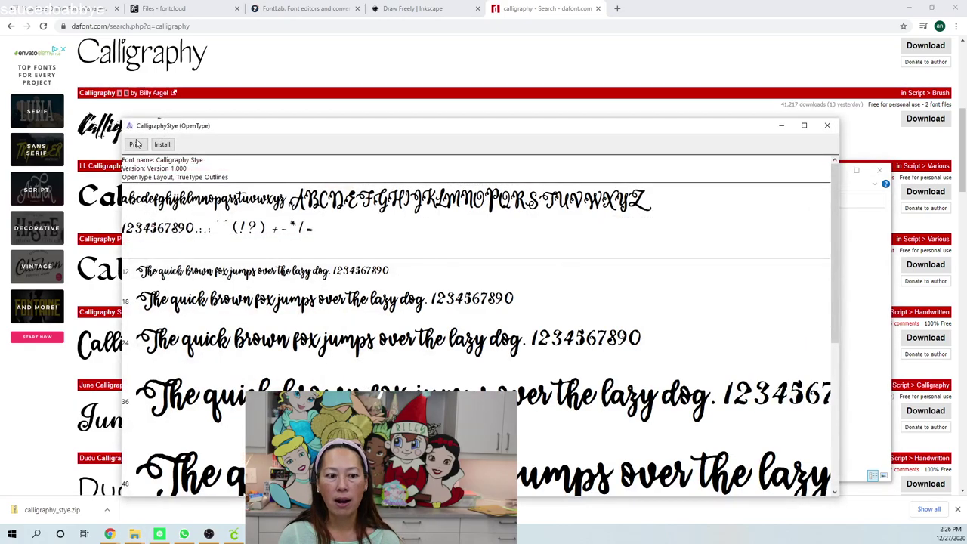
click(163, 144)
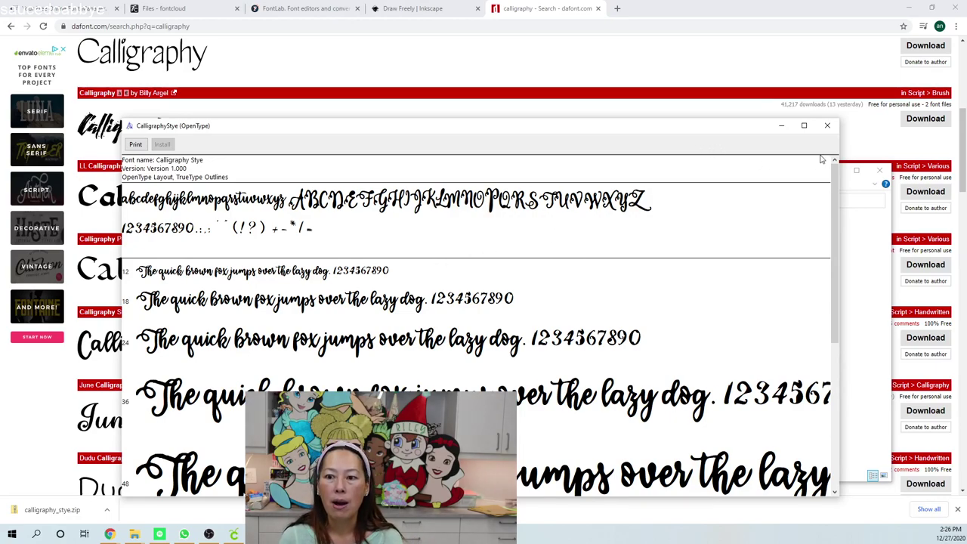
click(824, 127)
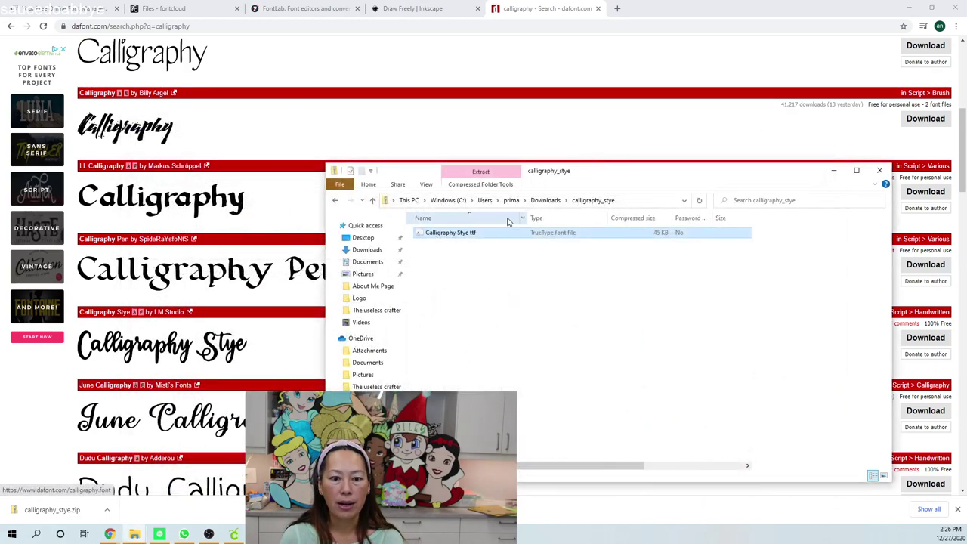
Copy the Calligraphy Stye ttf file from the zip to the Desktop and upload that copy to Fontcloud.
drag(492, 235, 372, 244)
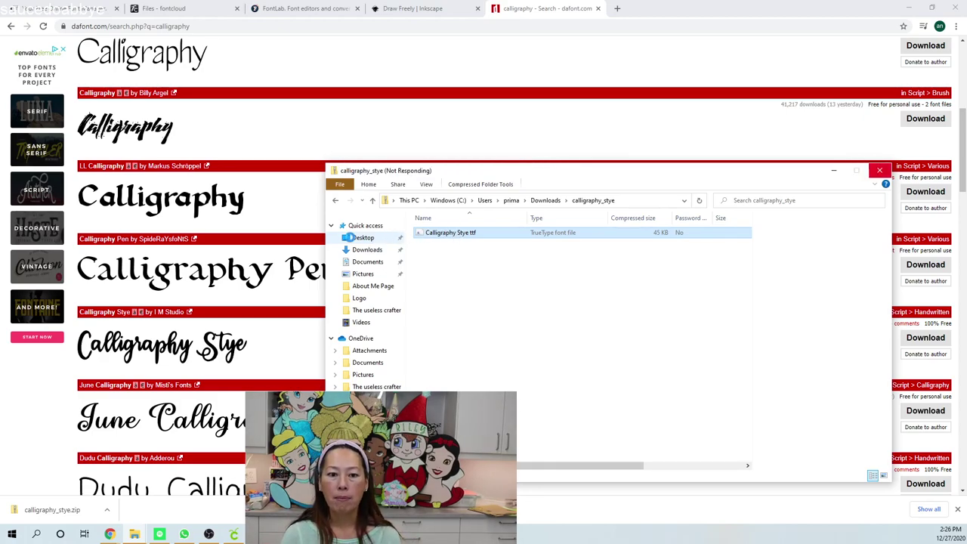
click(159, 9)
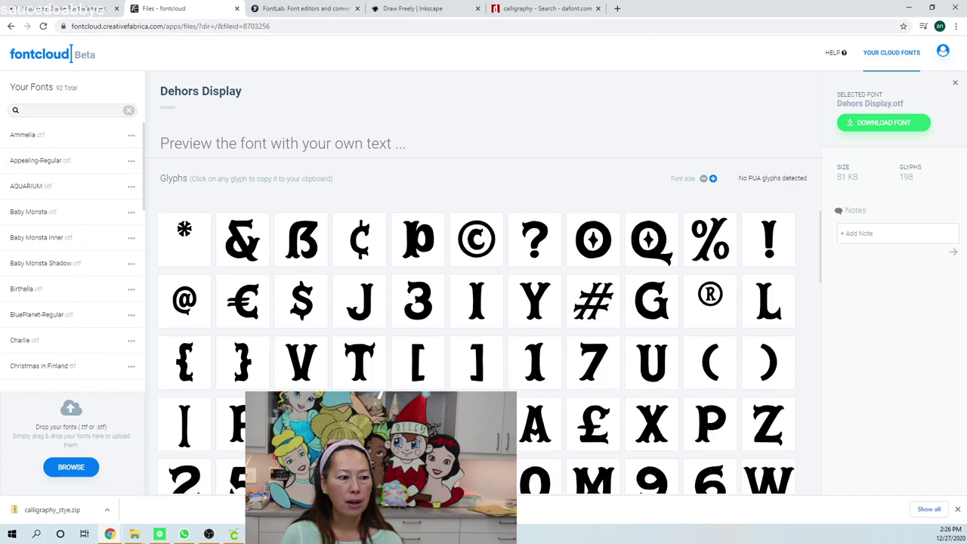
click(71, 470)
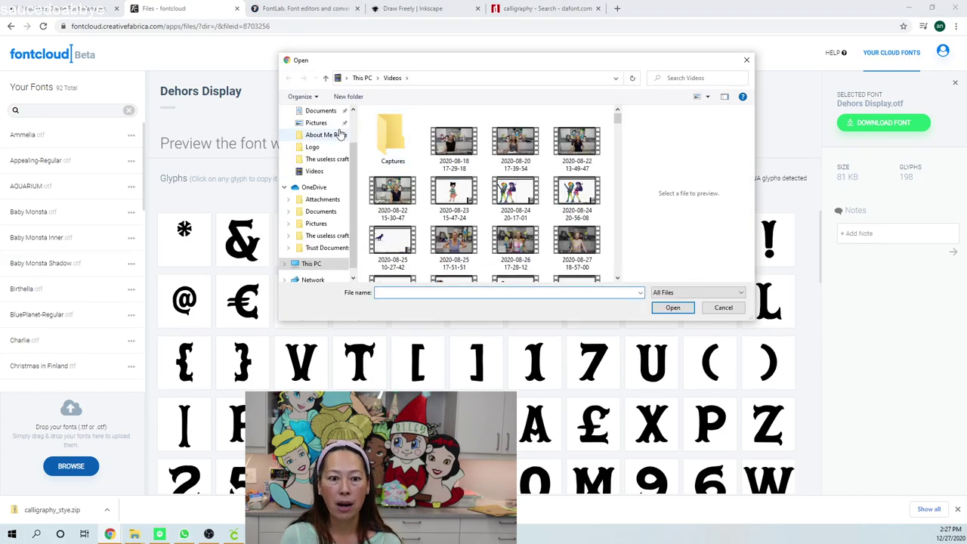
scroll(323, 180, up, 2)
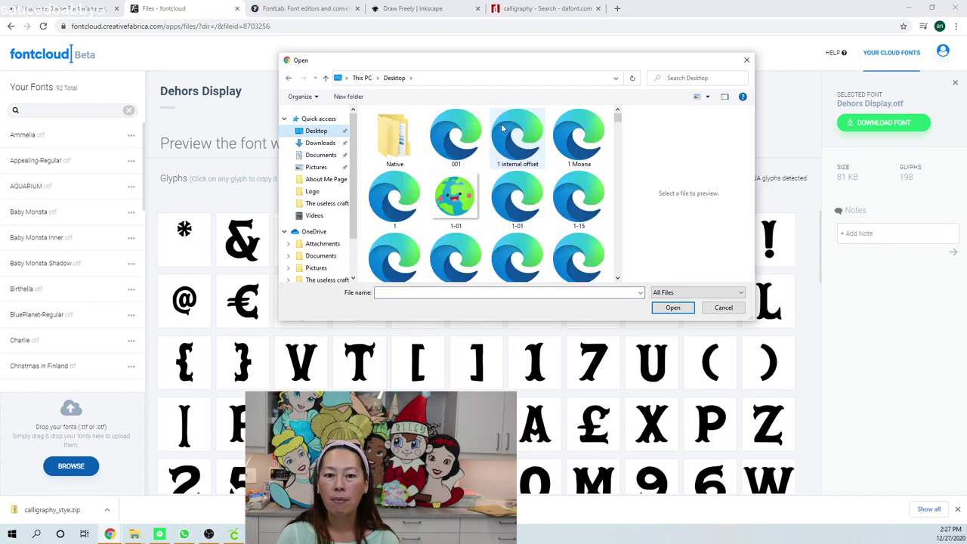
scroll(510, 181, down, 10)
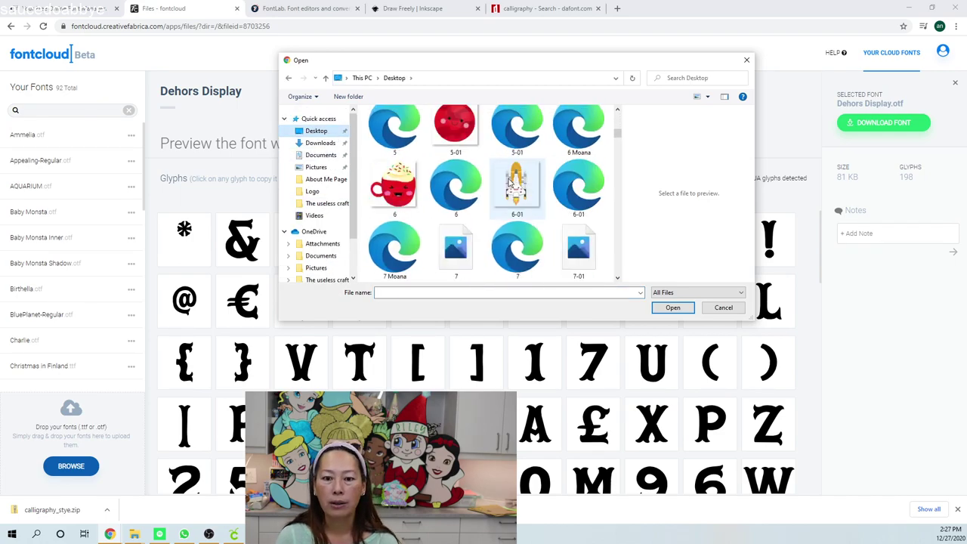
scroll(510, 182, down, 5)
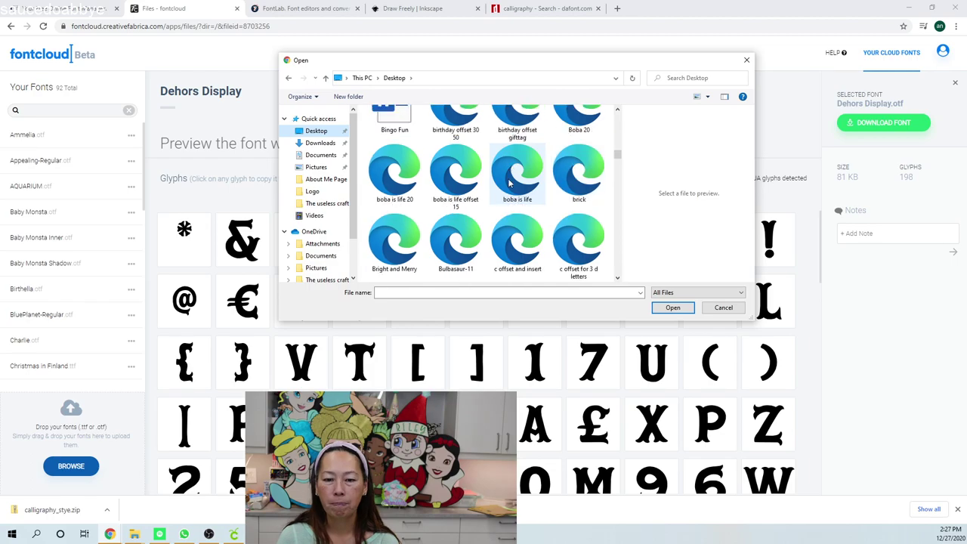
scroll(517, 242, down, 1)
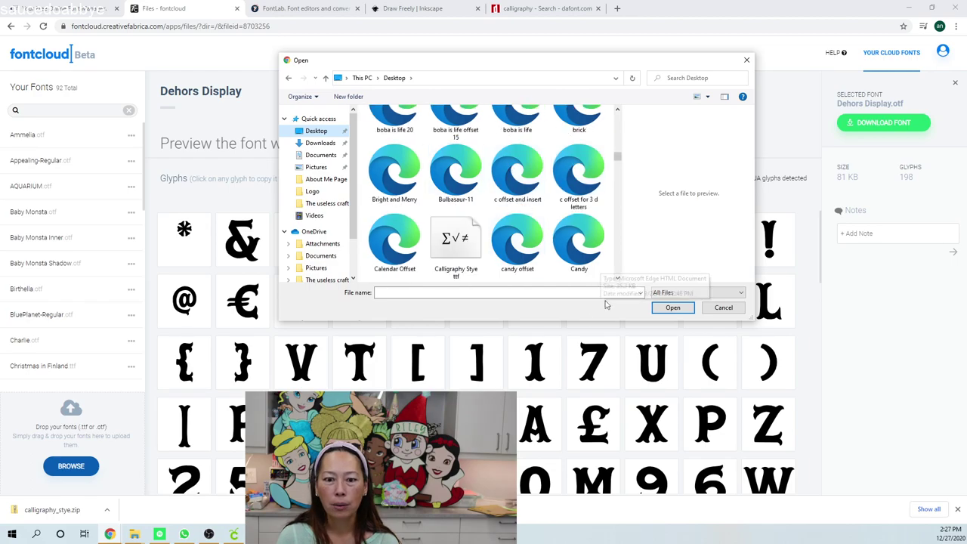
click(454, 245)
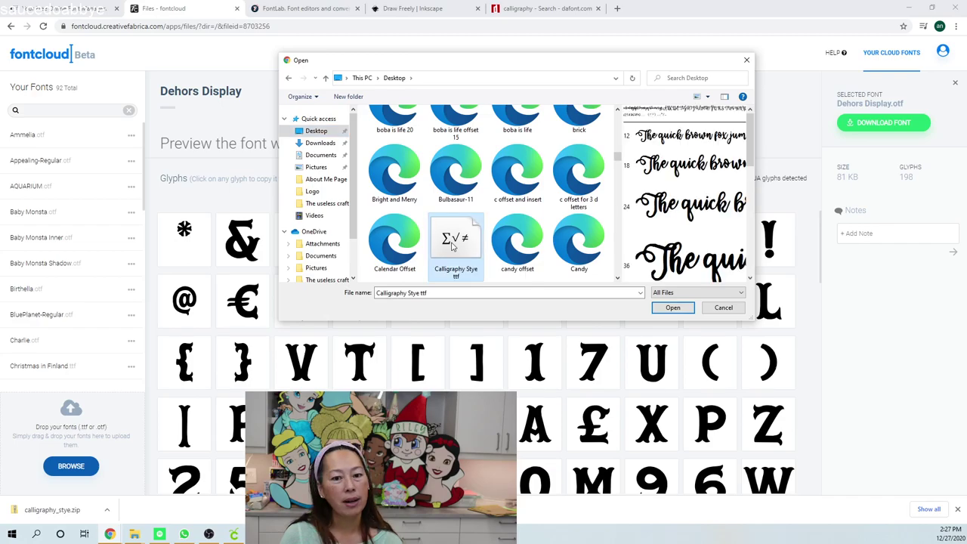
click(671, 308)
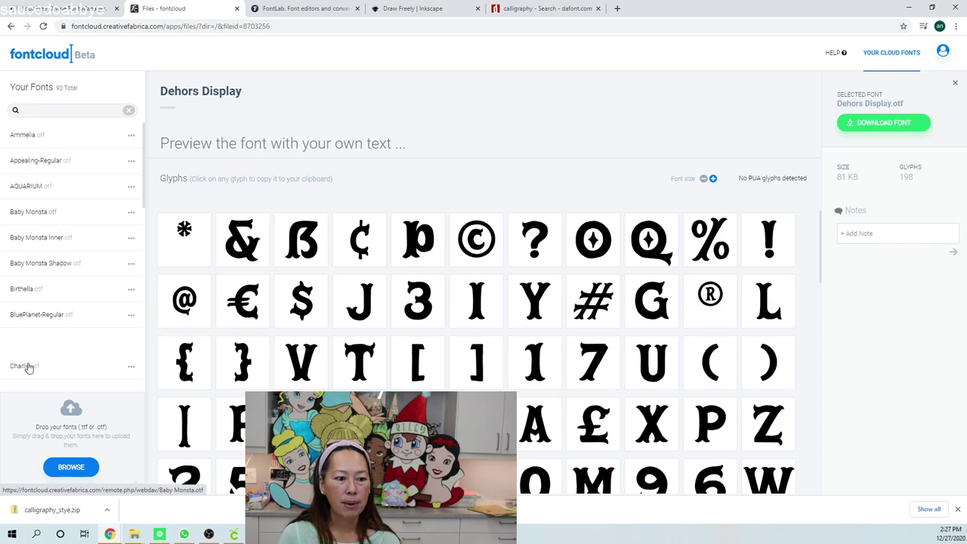
Try to open the uploaded Calligraphy Stye font from the cloud font list, and close the Dehors Display details.
scroll(48, 346, down, 4)
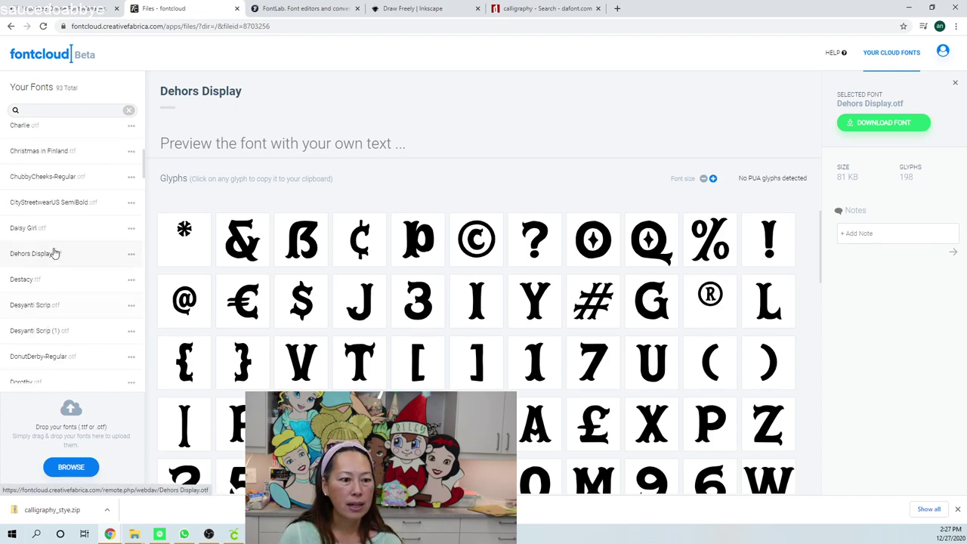
scroll(55, 252, up, 4)
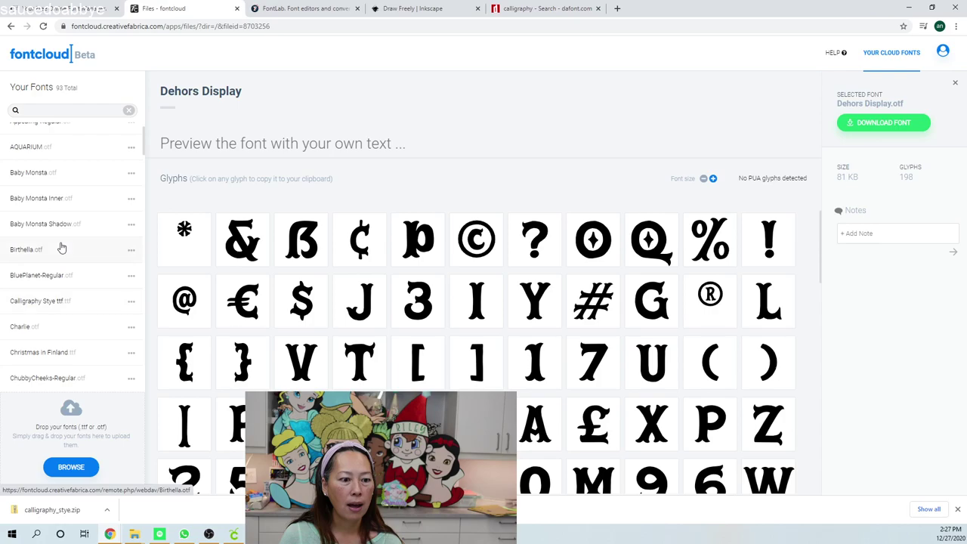
click(60, 304)
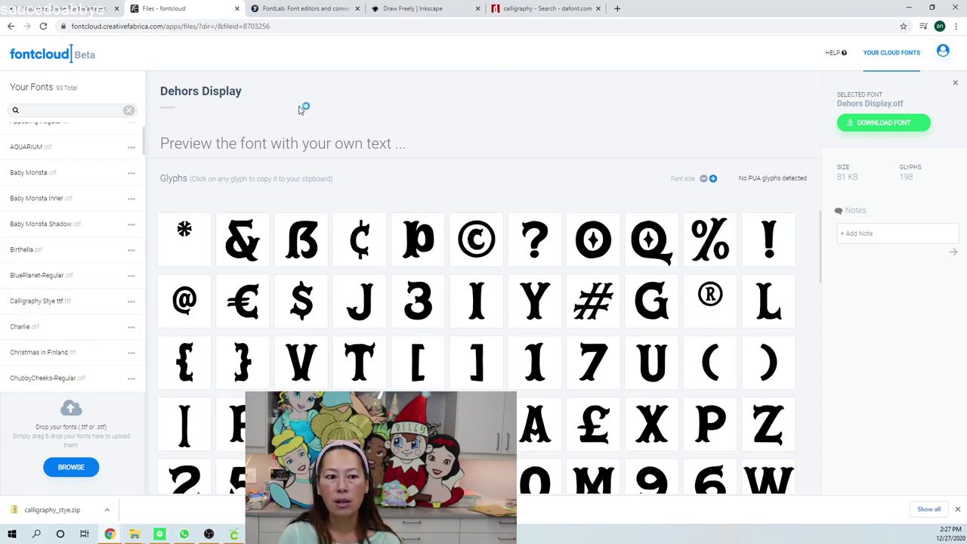
click(956, 86)
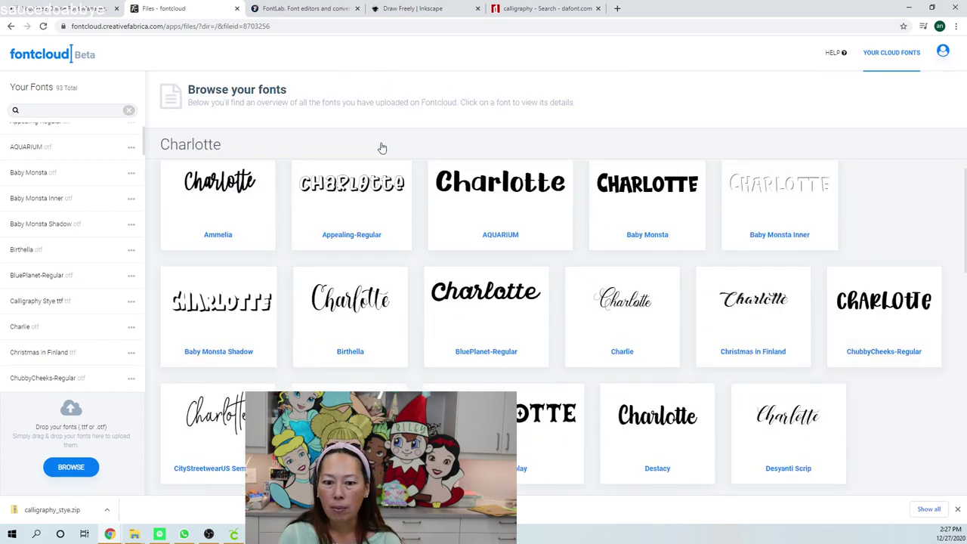
Try to reload the Fontcloud page to refresh the font previews.
click(248, 144)
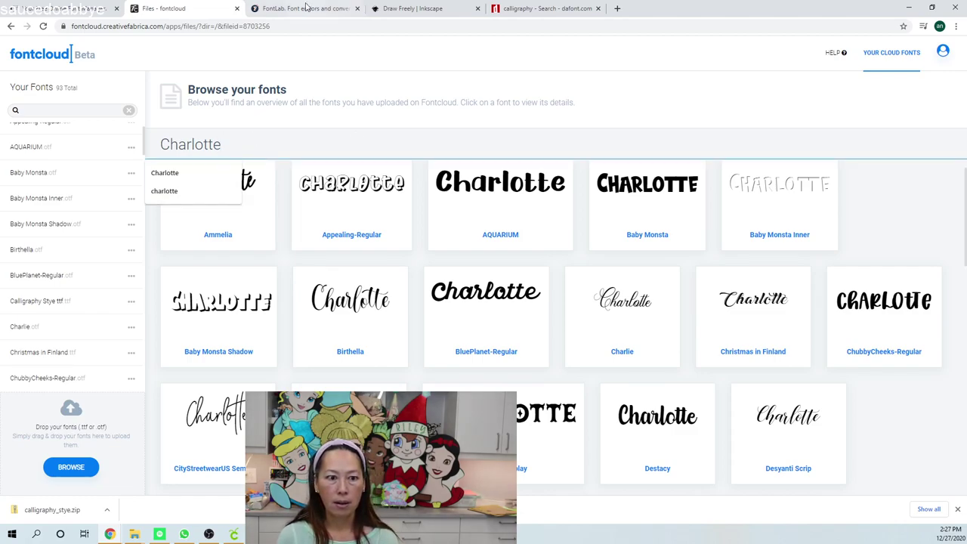
click(285, 26)
key(Return)
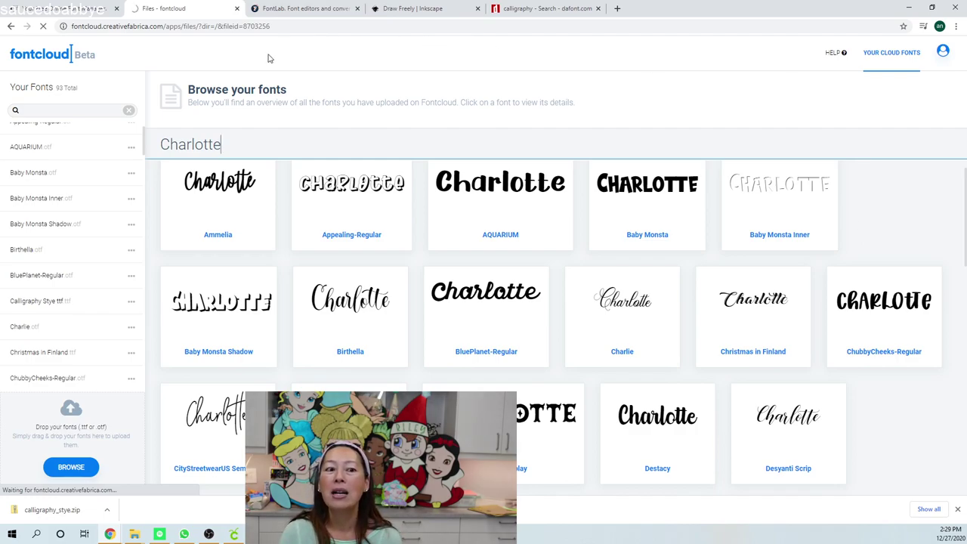
Close the Fontcloud tab, reopen Fontcloud from the Creative Fabrica page and locate Calligraphy Stye ttf in the overview.
click(238, 9)
click(55, 8)
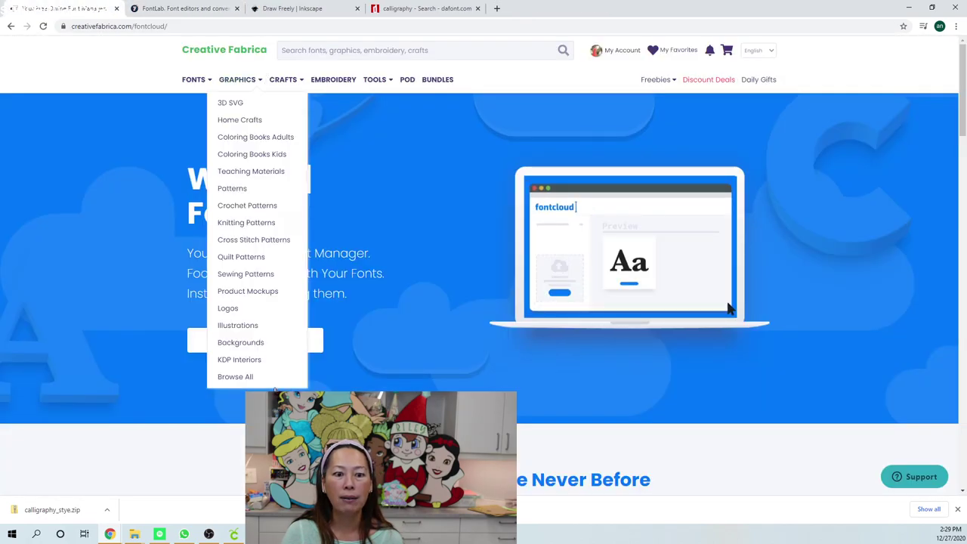
click(266, 341)
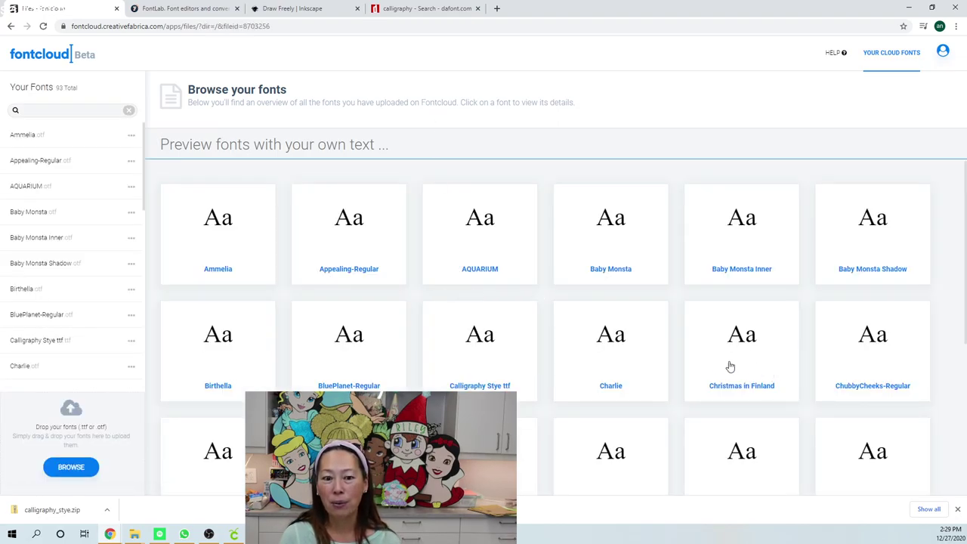
scroll(698, 370, down, 1)
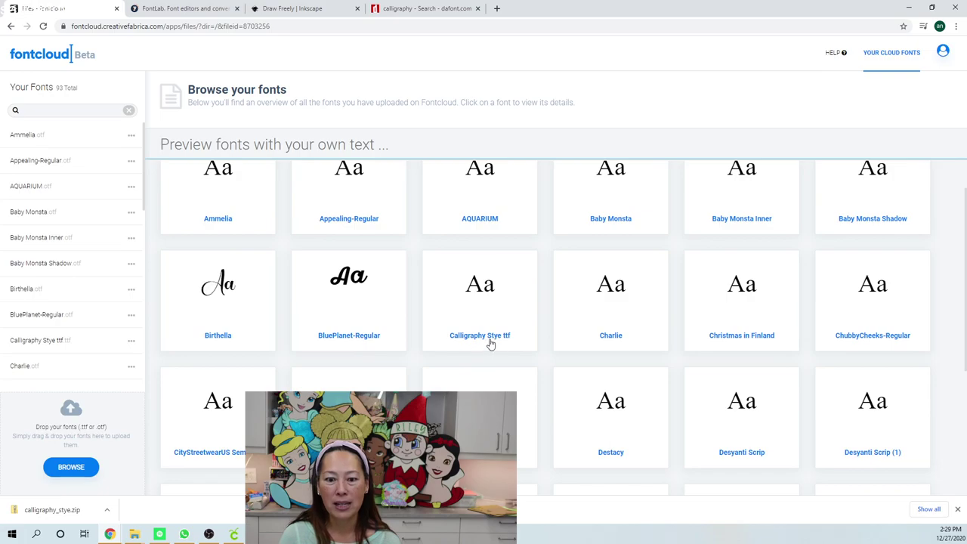
Preview all uploaded fonts with the text "charlotte" and open the details of Calligraphy Stye ttf.
scroll(403, 248, up, 1)
click(241, 148)
text(c)
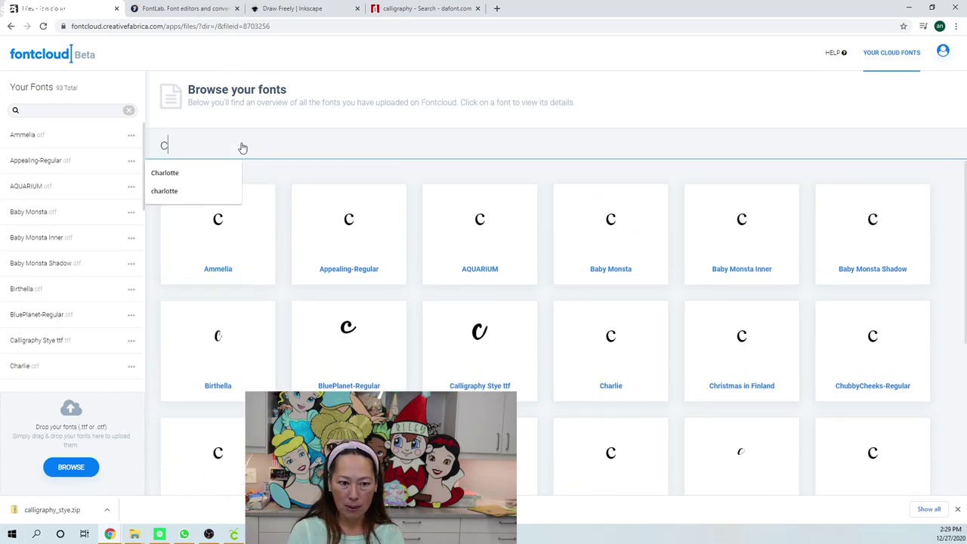
text(harlotte)
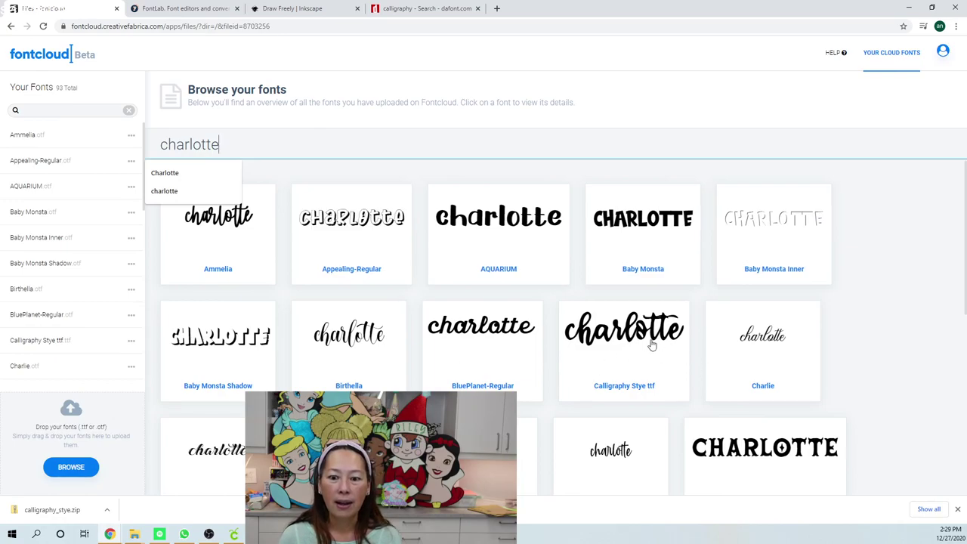
click(642, 389)
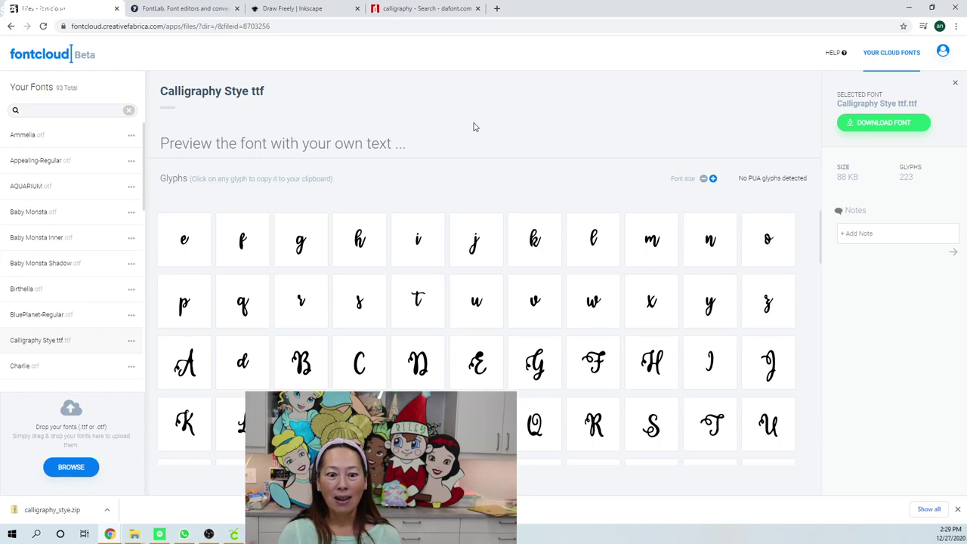
Switch to Cricut Design Space, leave the mat preview and start a new project, replacing the unsaved Contour Tutorial project.
click(233, 534)
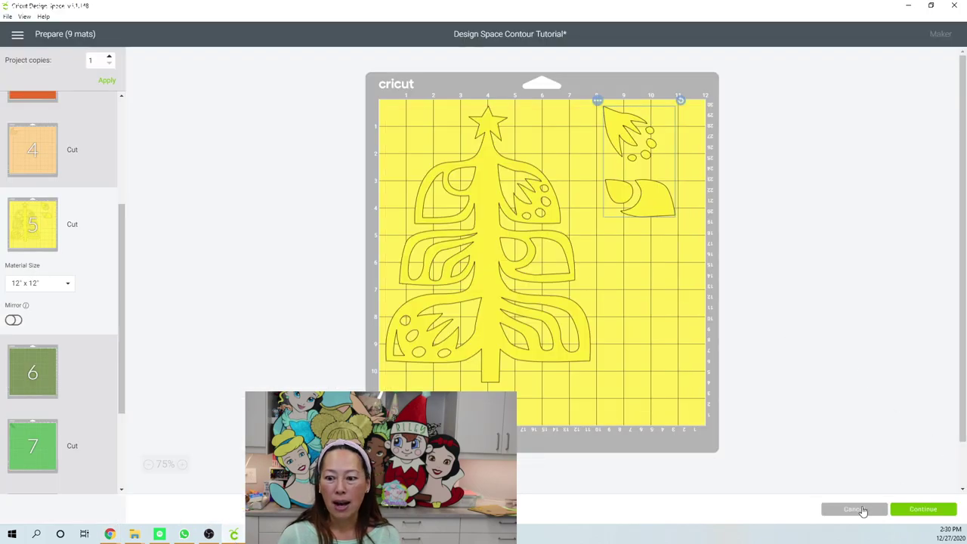
click(855, 510)
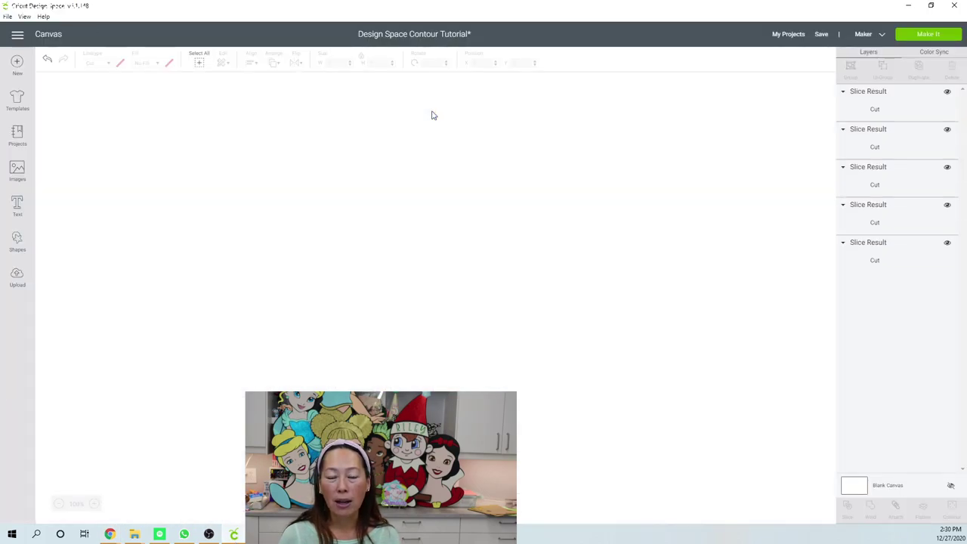
click(17, 64)
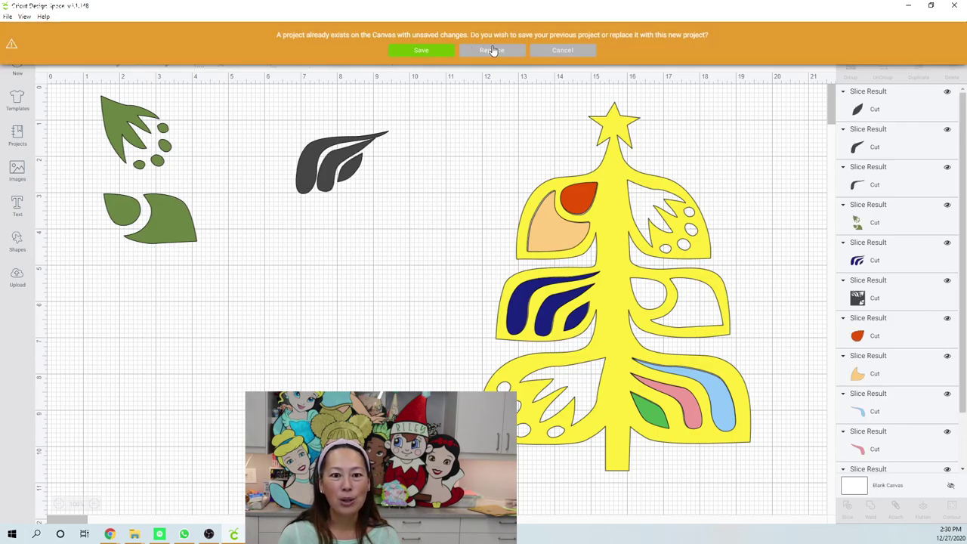
click(492, 50)
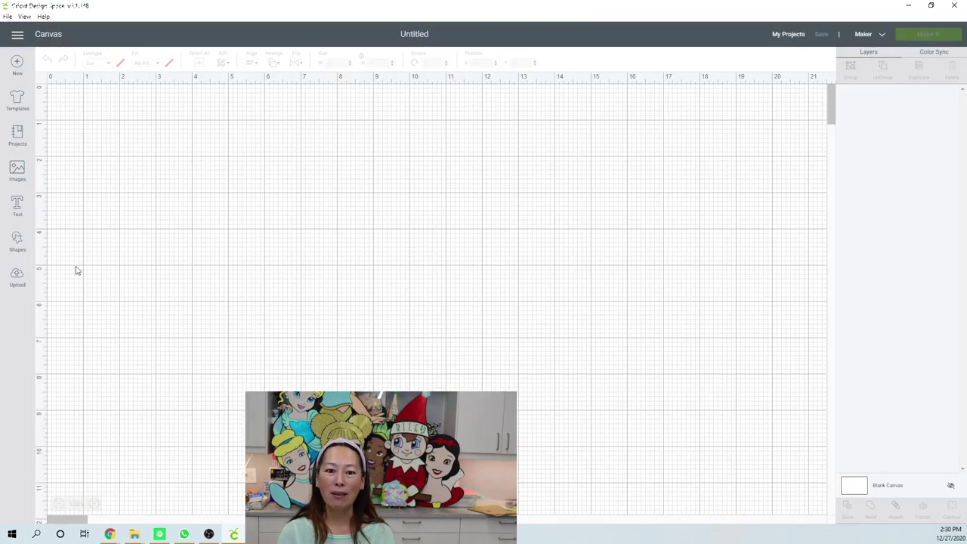
Add the text "charlotte" in the Haniberryku font and enlarge it to about 14.7 inches wide.
click(17, 208)
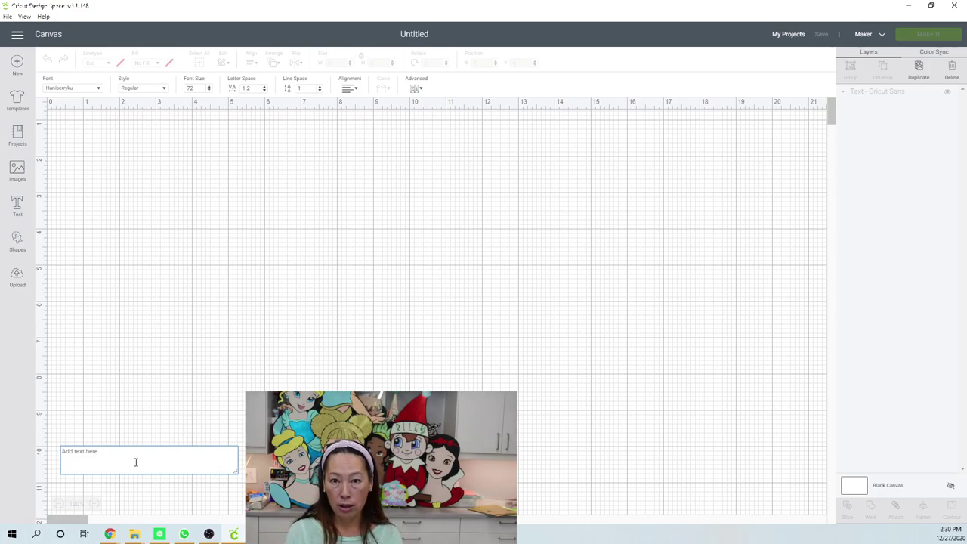
text(charlotte)
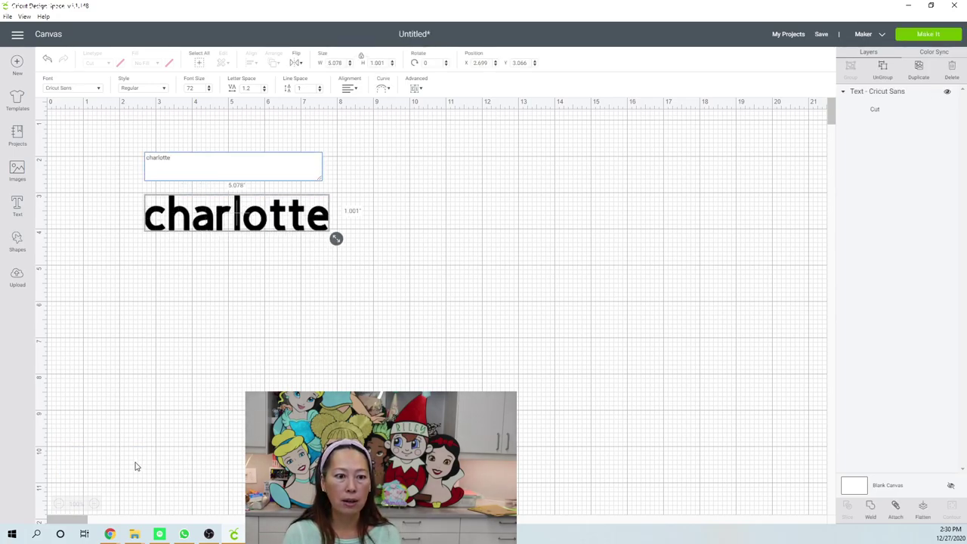
click(99, 90)
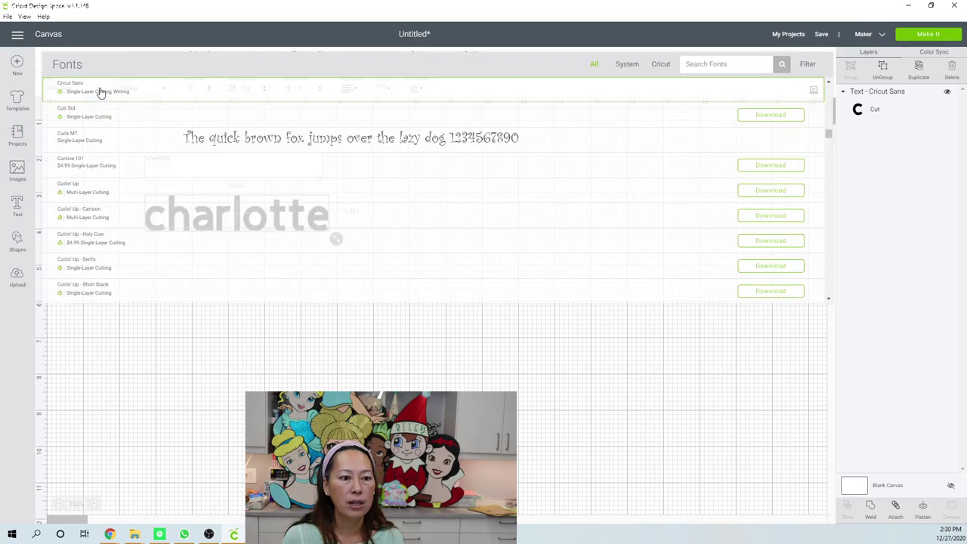
click(715, 58)
text(haniberry)
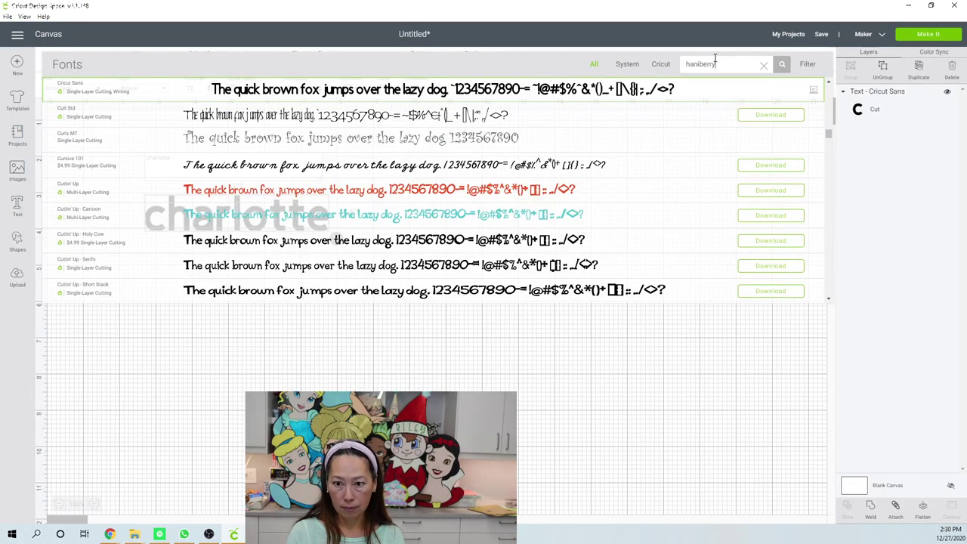
click(411, 88)
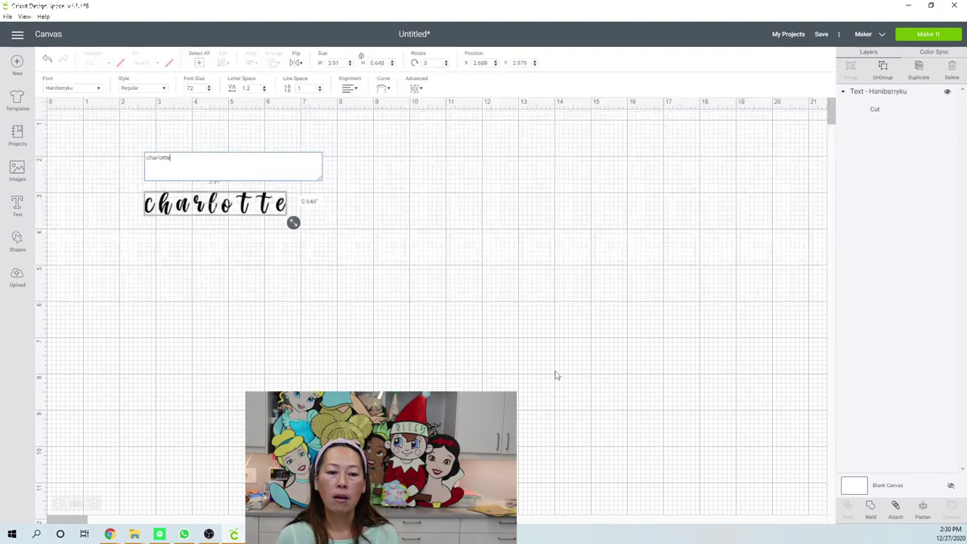
drag(294, 223, 433, 293)
click(480, 324)
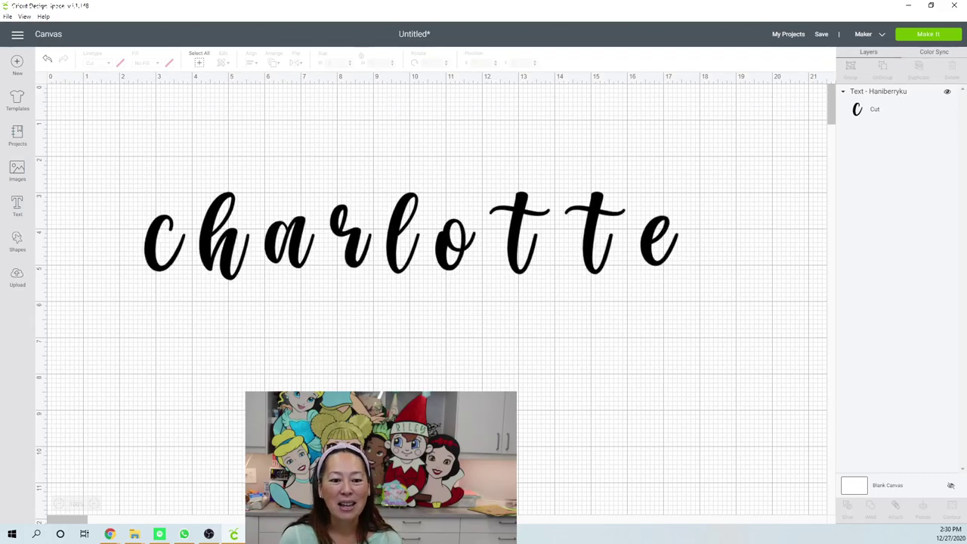
Switch to FontLab Pad, load the recent font Haniberryku.otf to view the sample text, and return to the Design Space canvas.
key(alt+Tab)
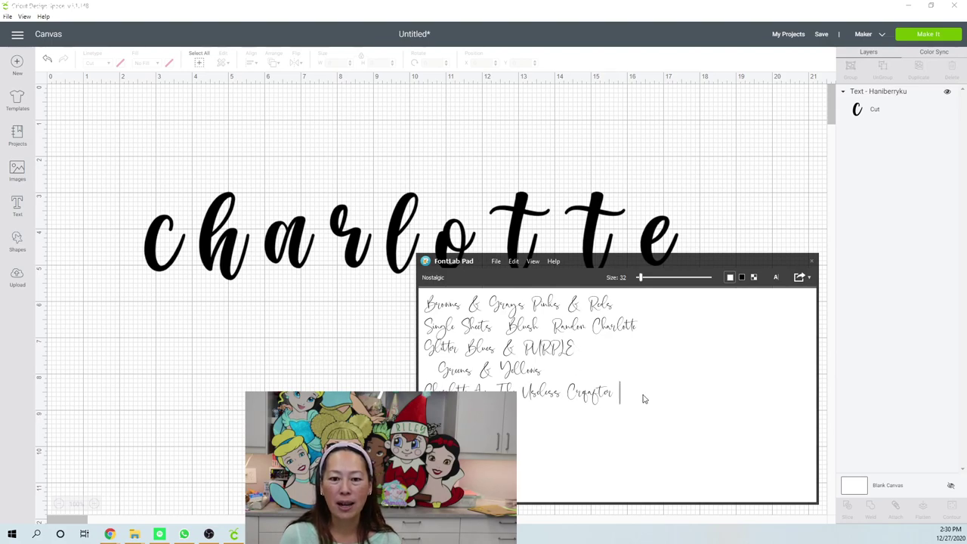
click(497, 262)
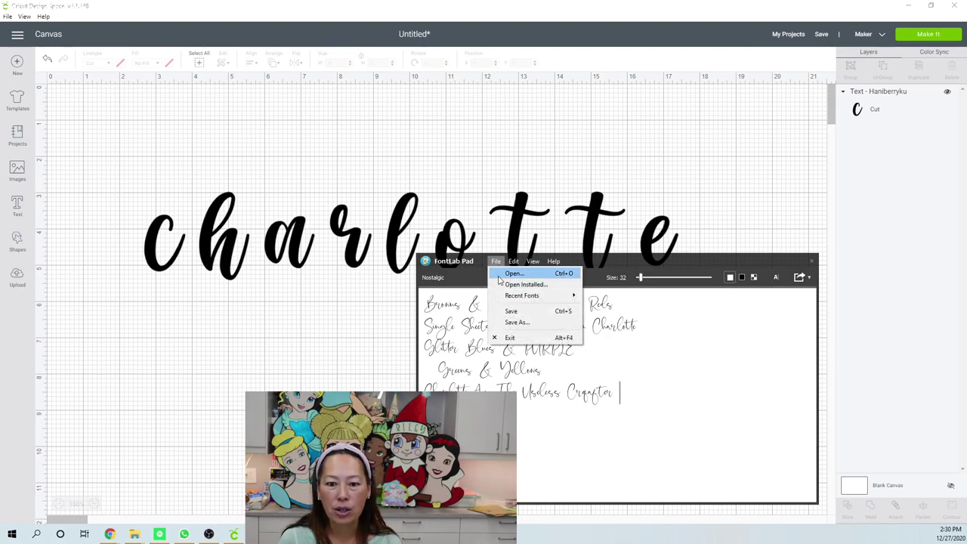
mouse_move(529, 296)
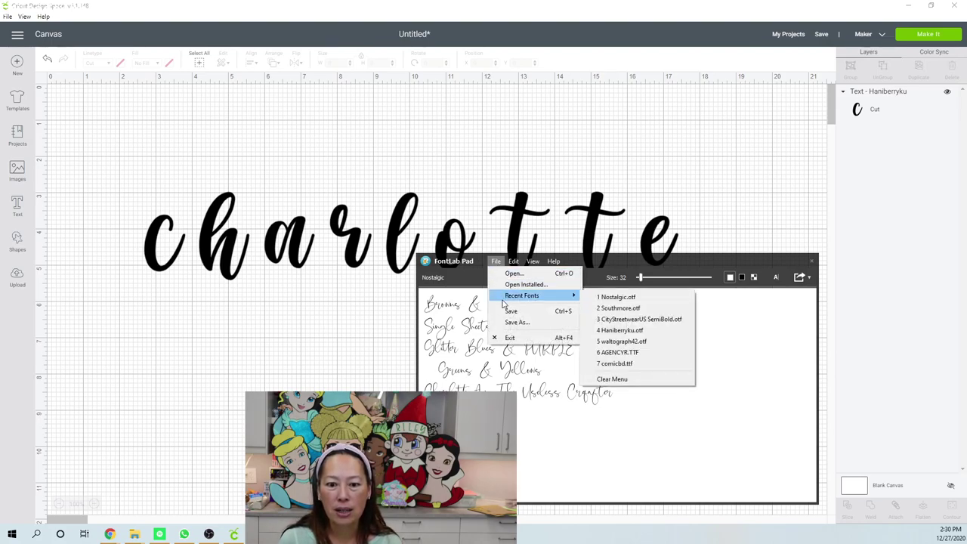
click(621, 331)
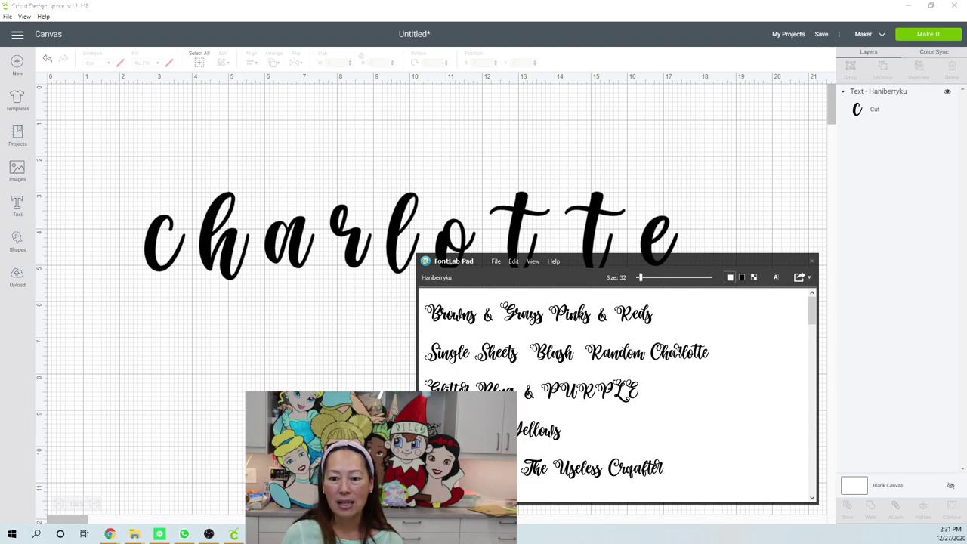
click(353, 246)
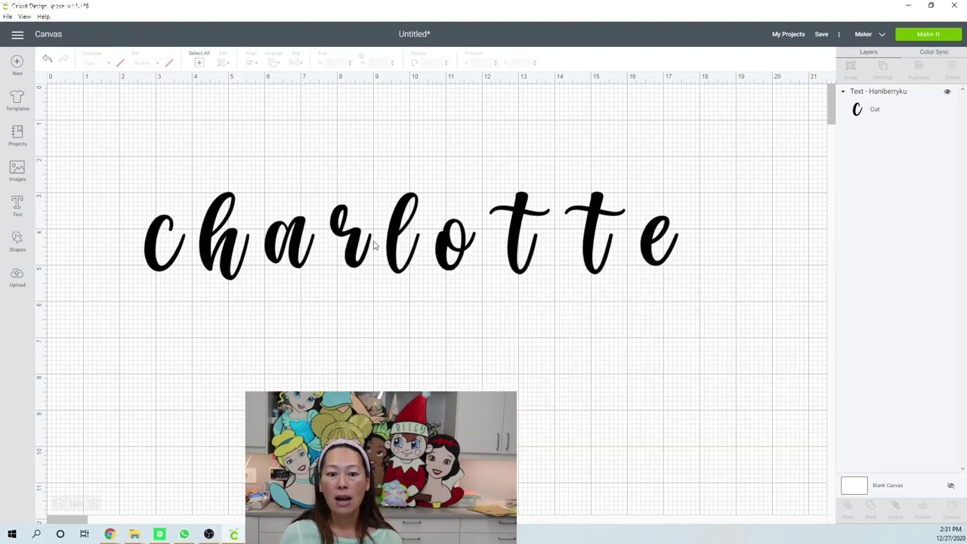
Ungroup the black "charlotte" text and move the letters a and r close against the h.
click(515, 251)
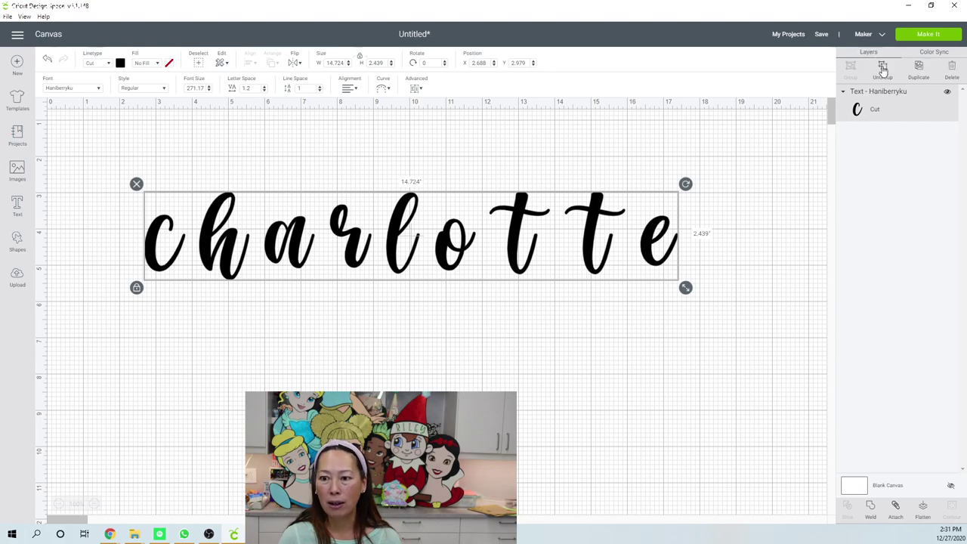
click(235, 245)
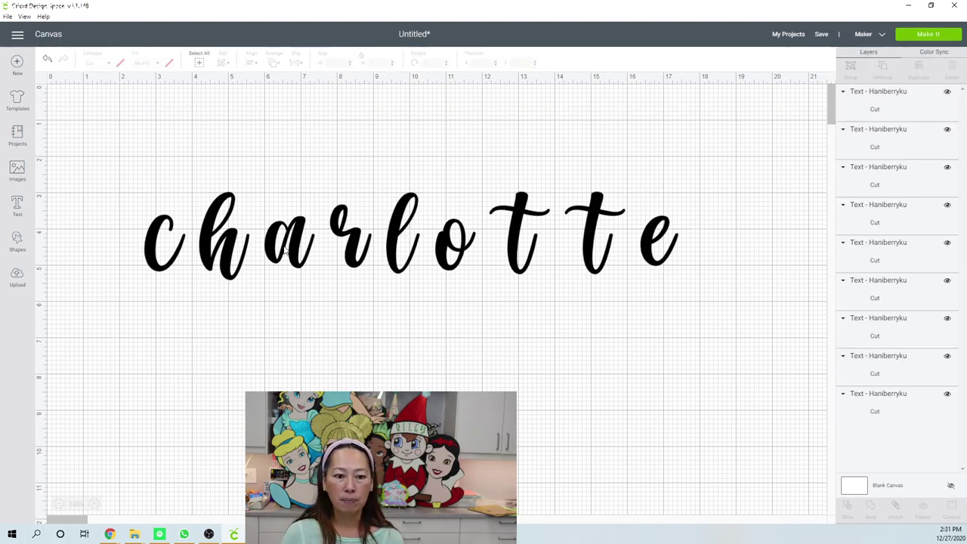
drag(274, 251, 252, 251)
drag(349, 238, 304, 240)
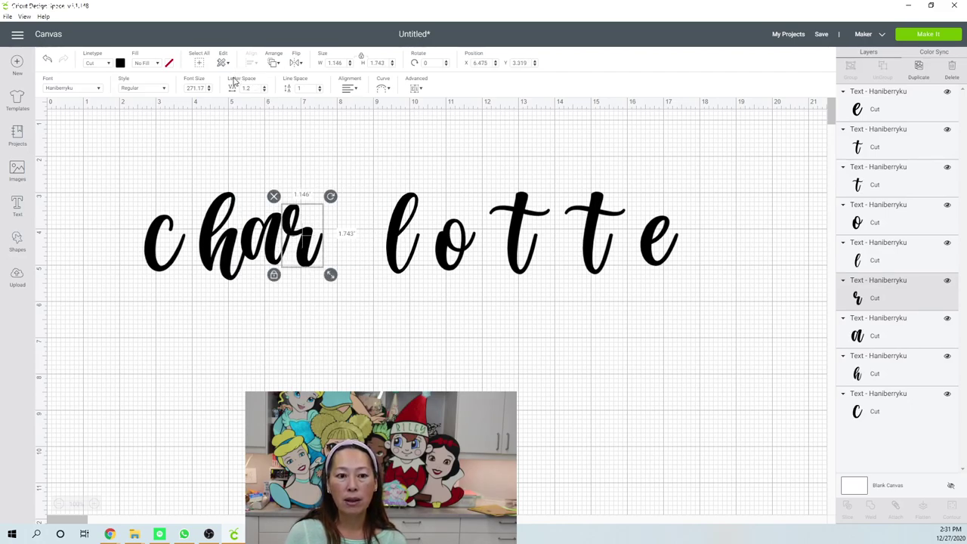
Add a second "charlotte" text in Haniberryku and place it above the black letters.
click(17, 204)
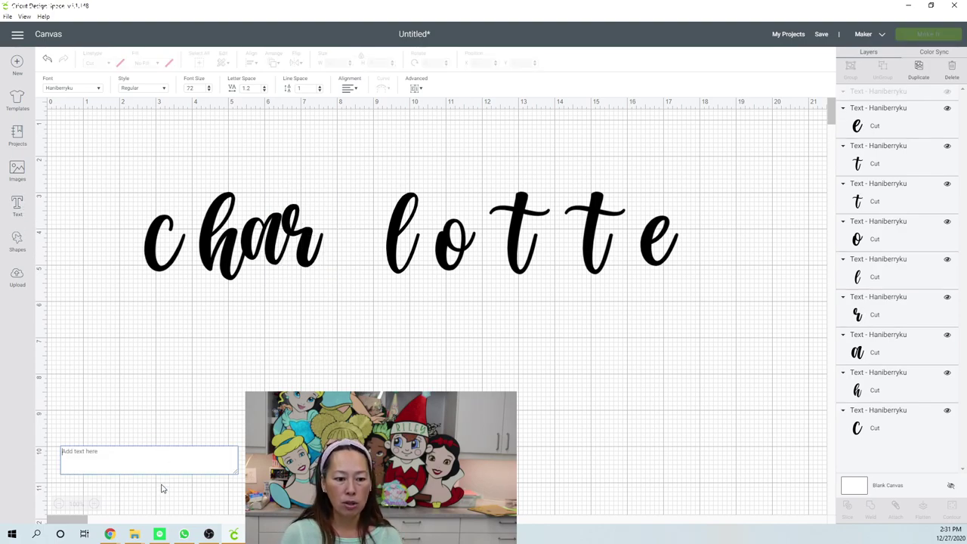
text(charlotte)
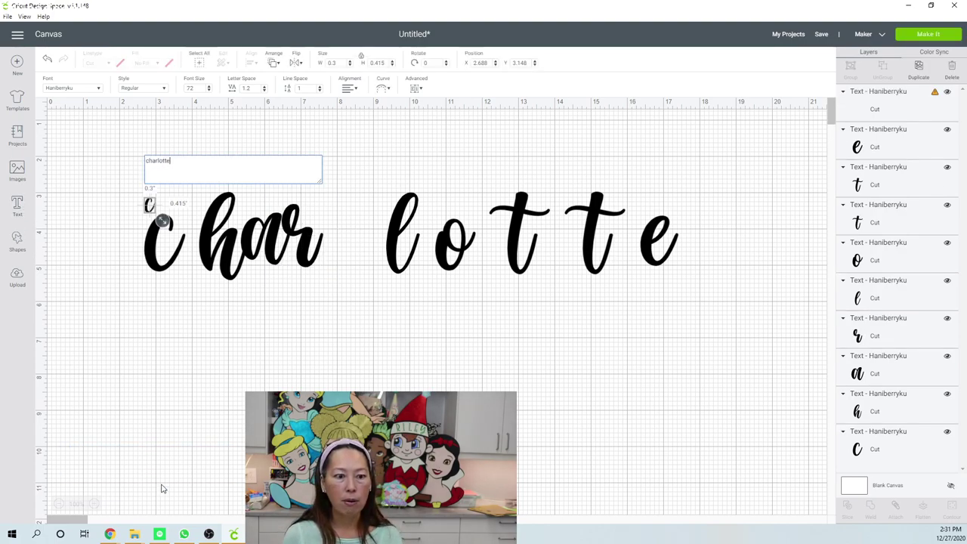
click(360, 335)
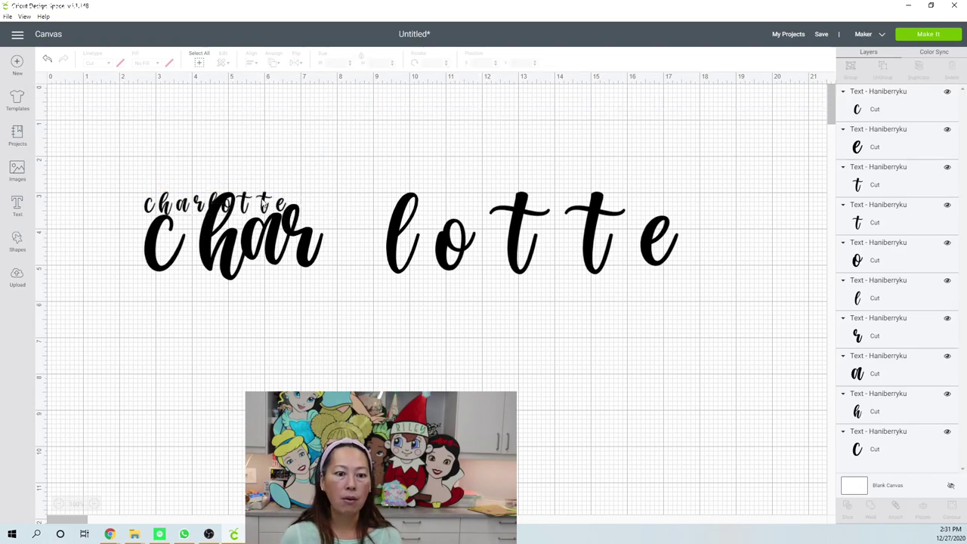
drag(264, 206, 337, 146)
Colour the second "charlotte" lavender, enlarge it to about 14 inches wide and place it below the black letters.
click(121, 64)
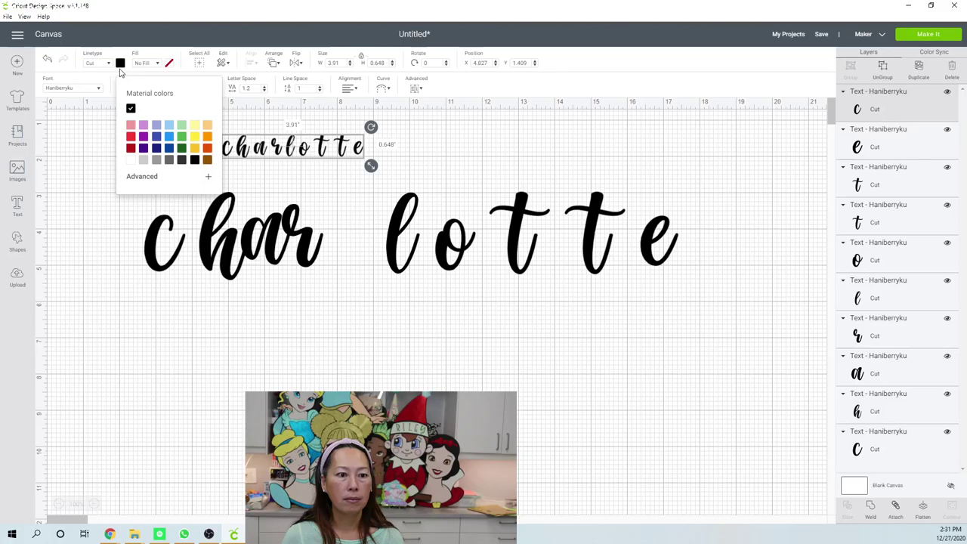
click(156, 124)
drag(371, 166, 736, 226)
drag(572, 162, 569, 309)
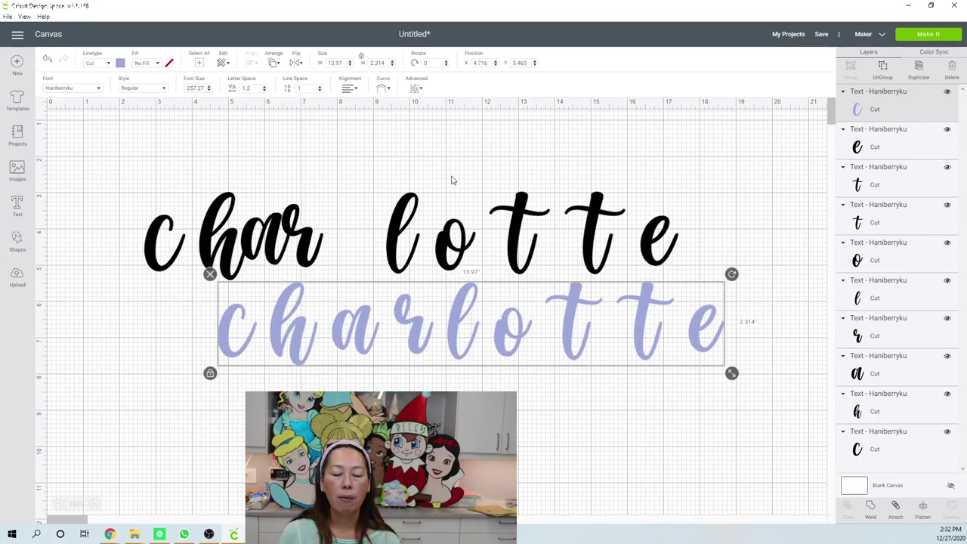
Reduce the letter space of the lavender "charlotte" text to -0.2.
click(265, 92)
click(265, 93)
click(266, 92)
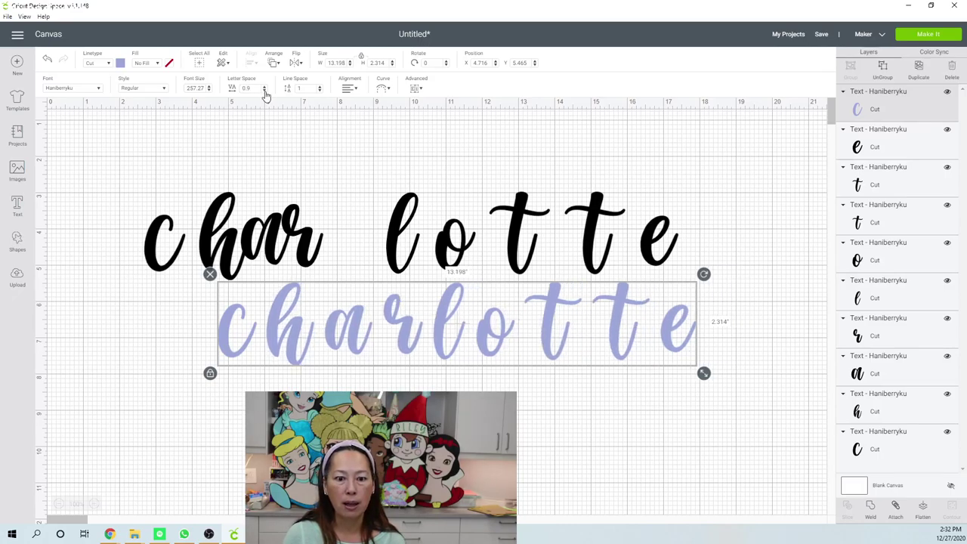
click(265, 92)
click(266, 92)
click(265, 92)
click(265, 92)
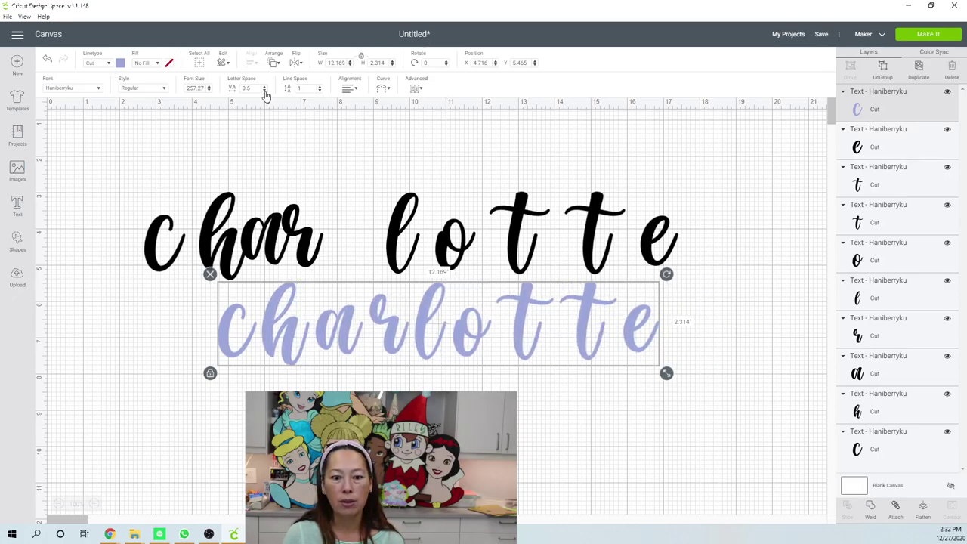
click(795, 296)
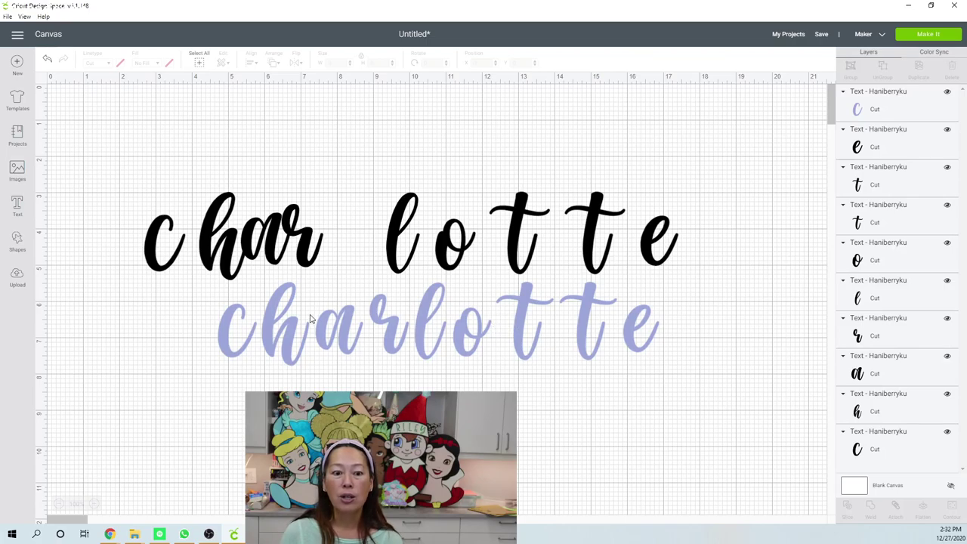
click(366, 331)
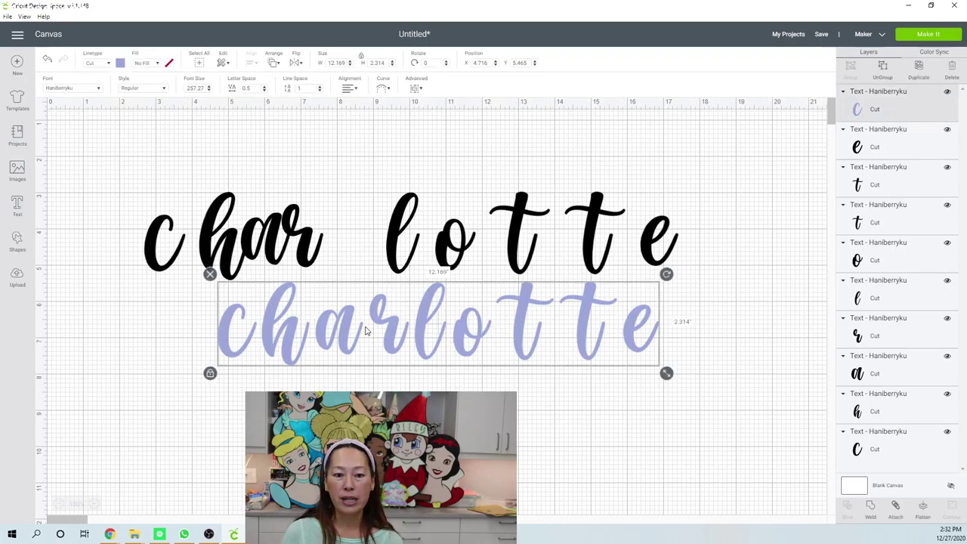
click(264, 91)
click(263, 91)
click(263, 91)
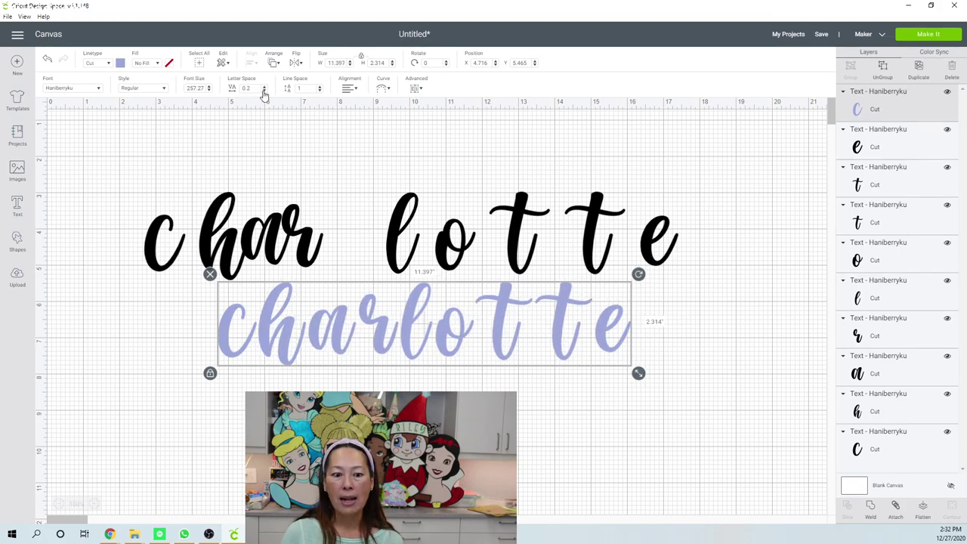
click(264, 91)
click(264, 90)
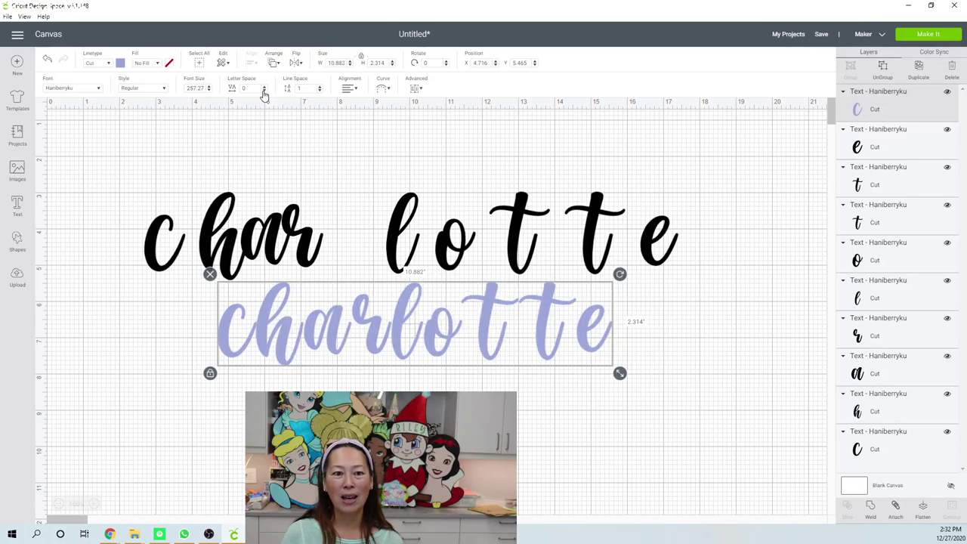
click(264, 91)
click(263, 90)
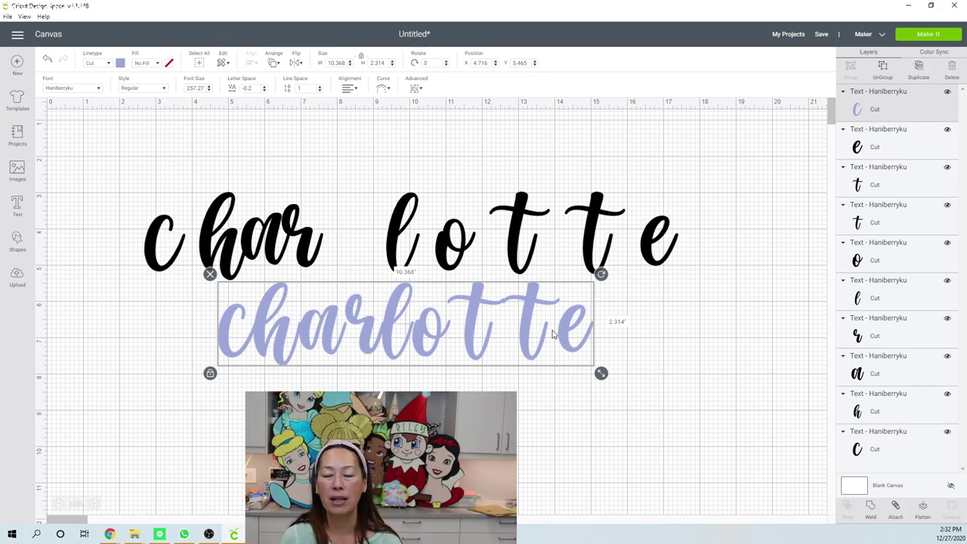
Ungroup the lavender "charlotte" text and close the gaps between its letters a, r, l and o.
click(883, 66)
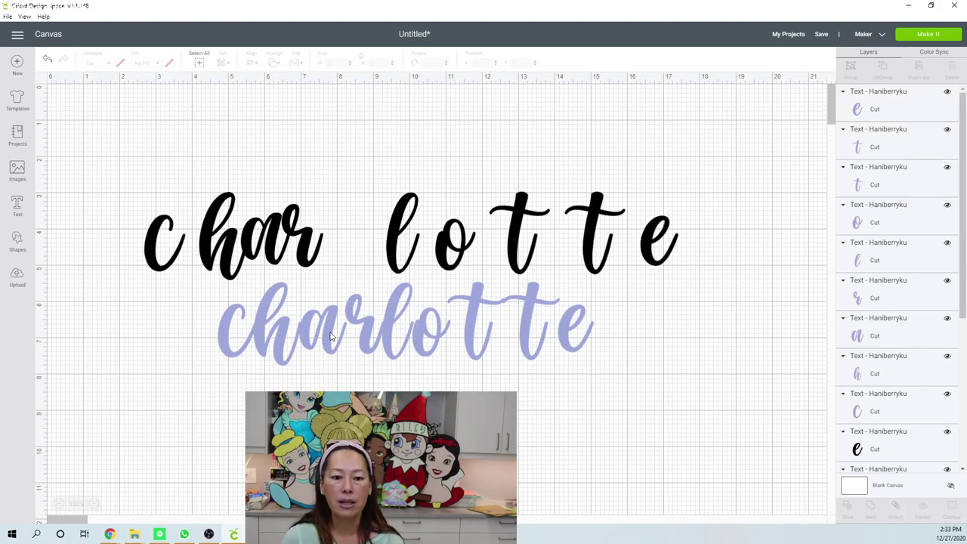
click(329, 335)
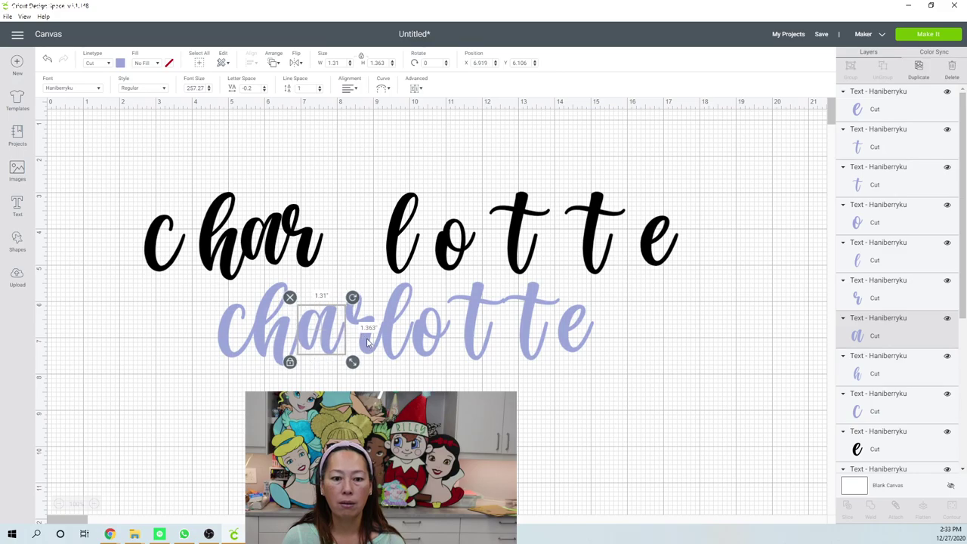
click(363, 342)
drag(364, 342, 361, 344)
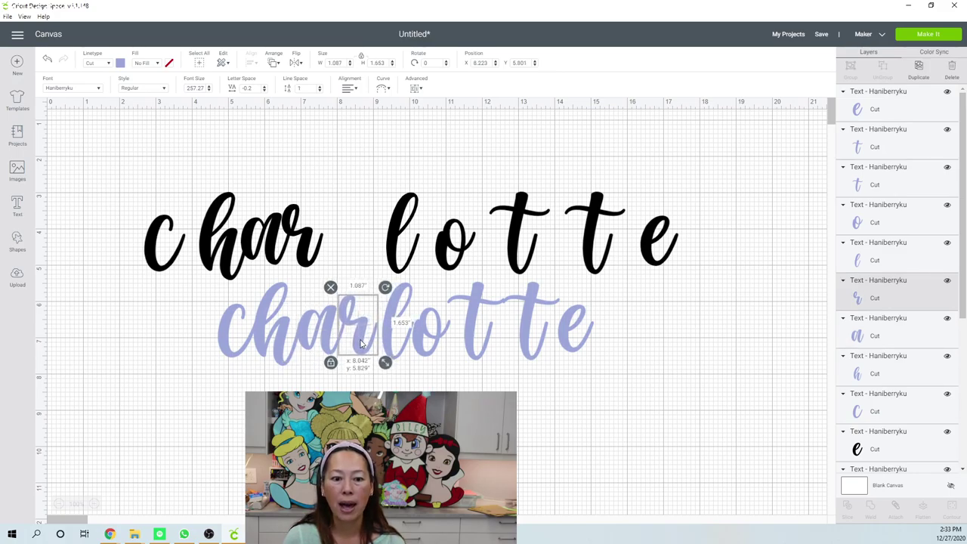
click(435, 338)
drag(386, 324, 434, 317)
Move the lavender letters t, t and e so that each one touches the letter before it.
click(466, 325)
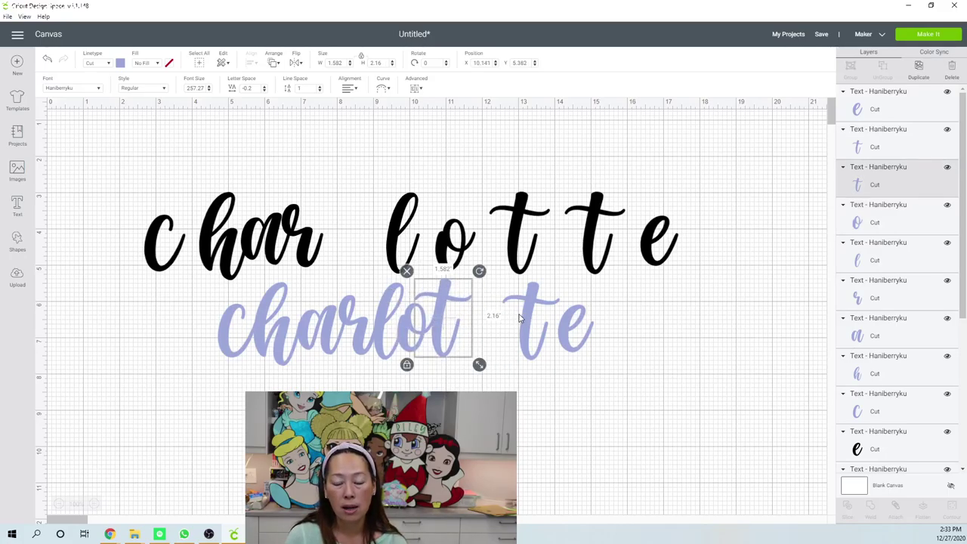
drag(522, 318, 464, 318)
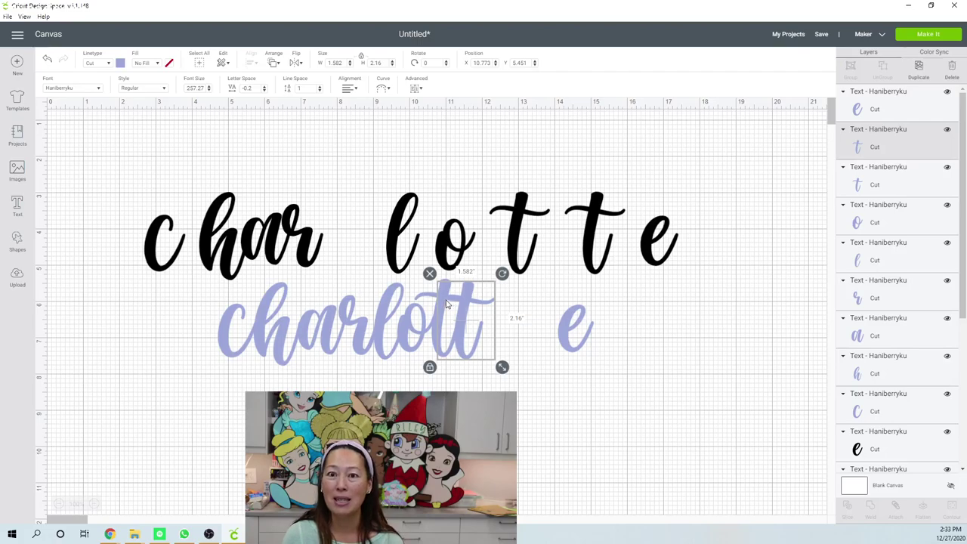
drag(561, 332, 479, 333)
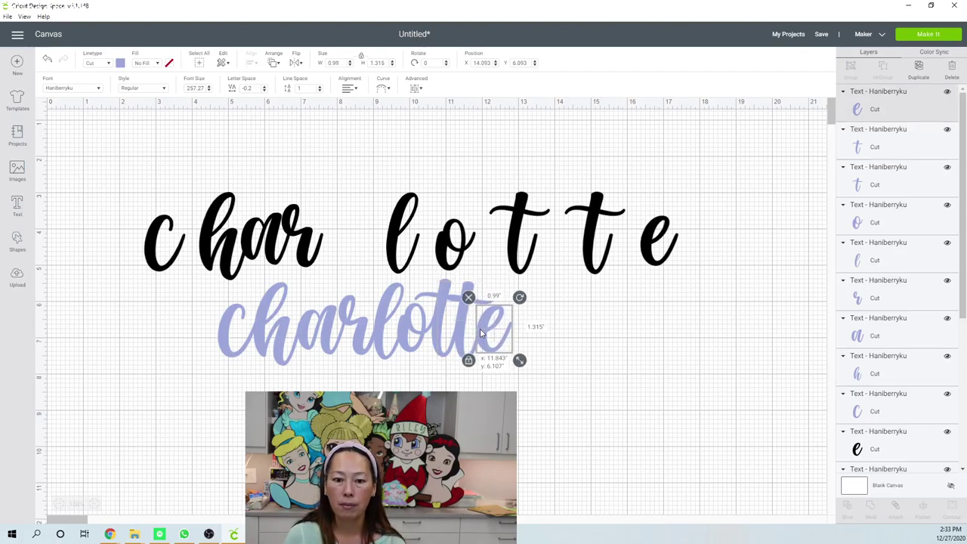
click(530, 402)
drag(550, 399, 186, 311)
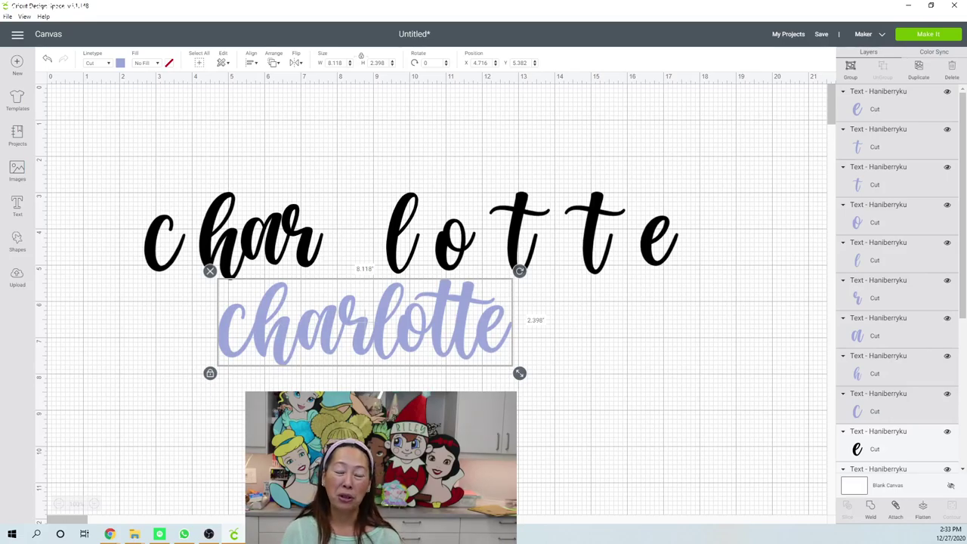
key(Escape)
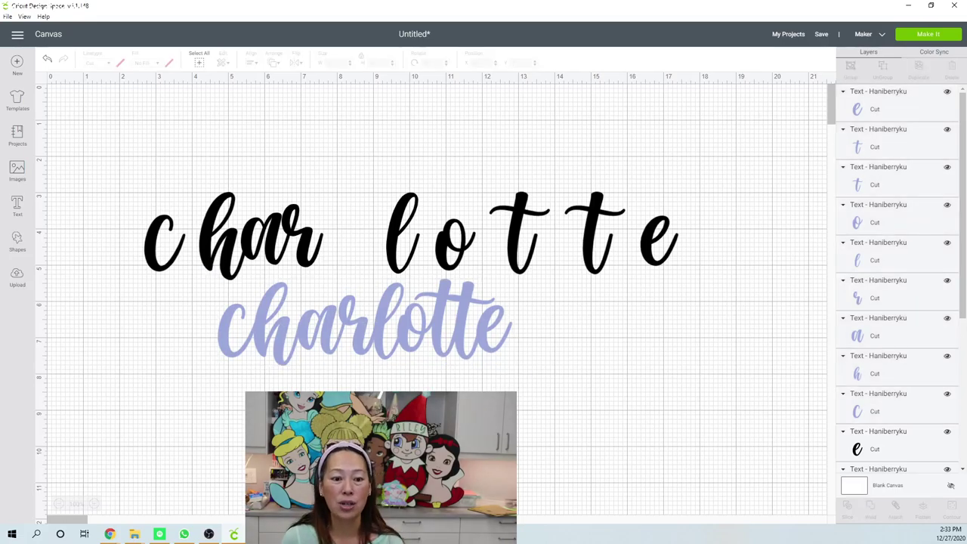
Colour the h of the lavender "charlotte" light purple.
click(266, 340)
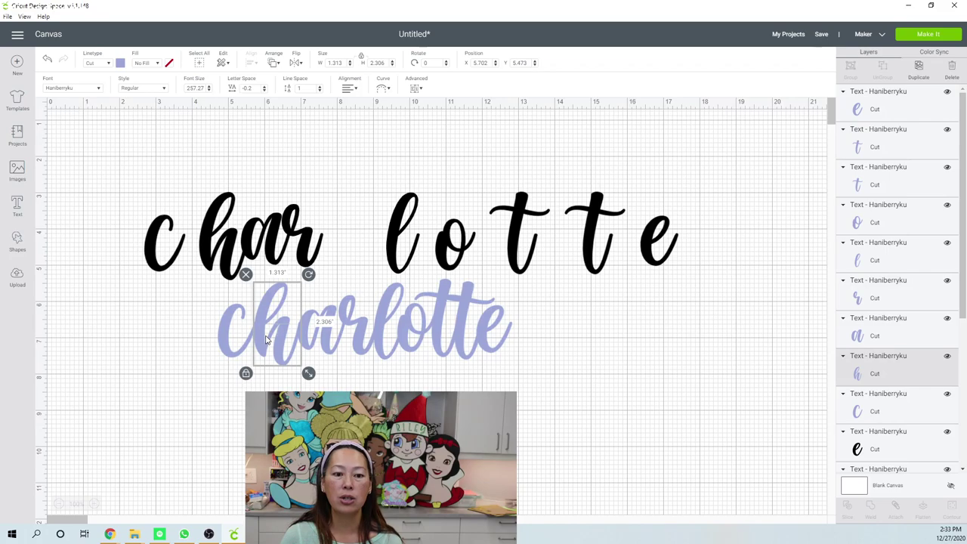
click(119, 64)
click(144, 125)
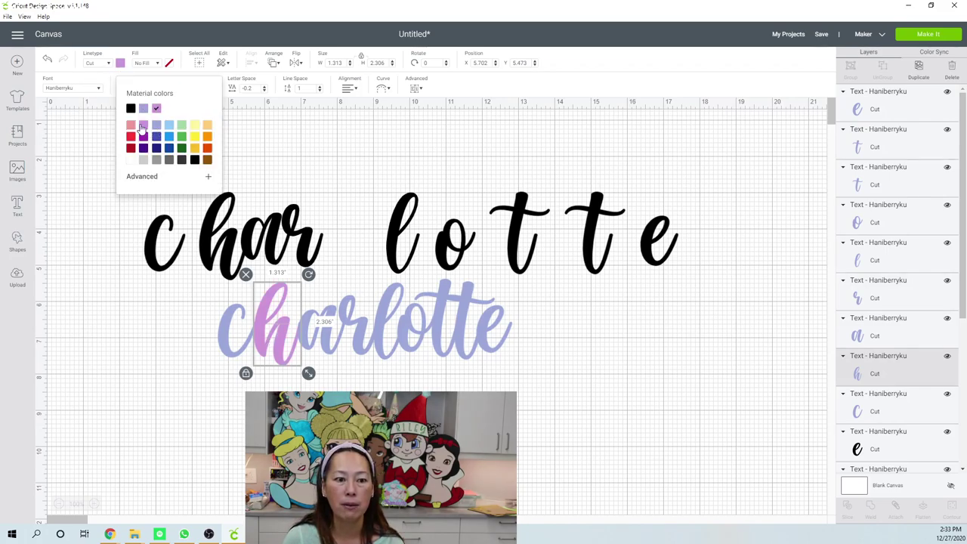
key(Escape)
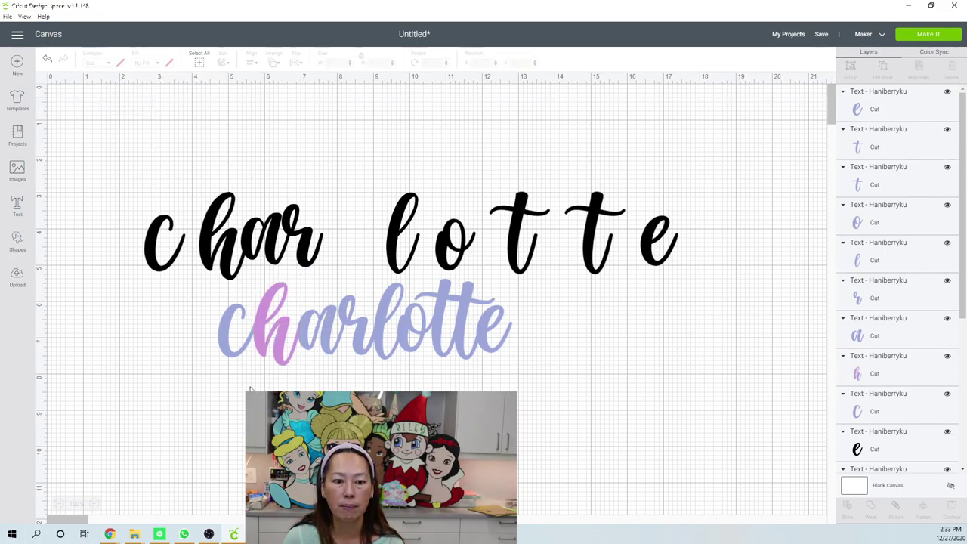
Bring the lavender c to the front of the other letters.
click(230, 352)
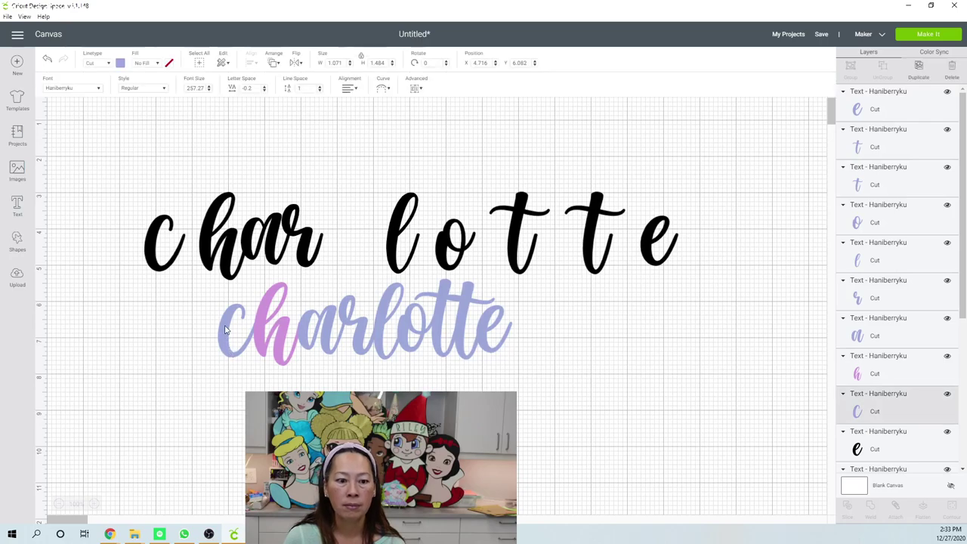
click(274, 65)
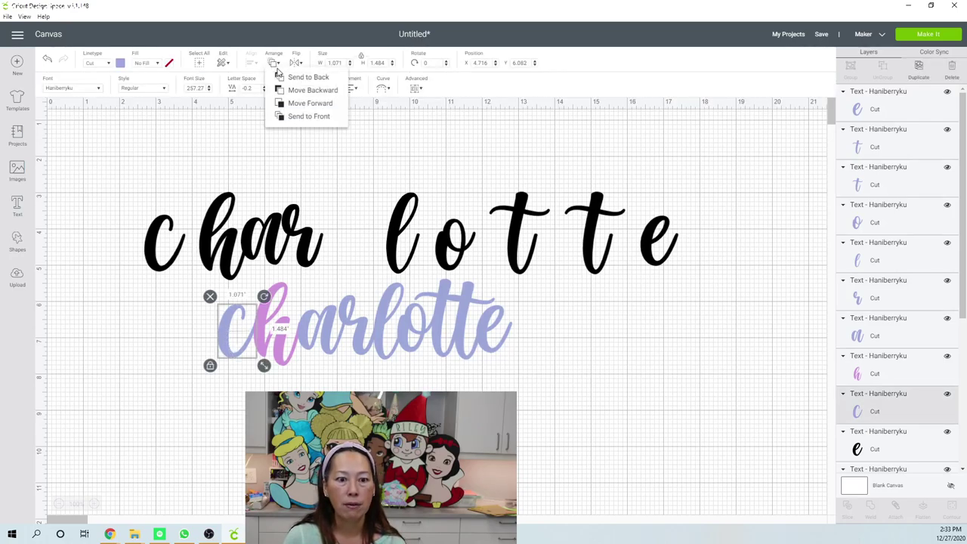
click(295, 118)
click(168, 323)
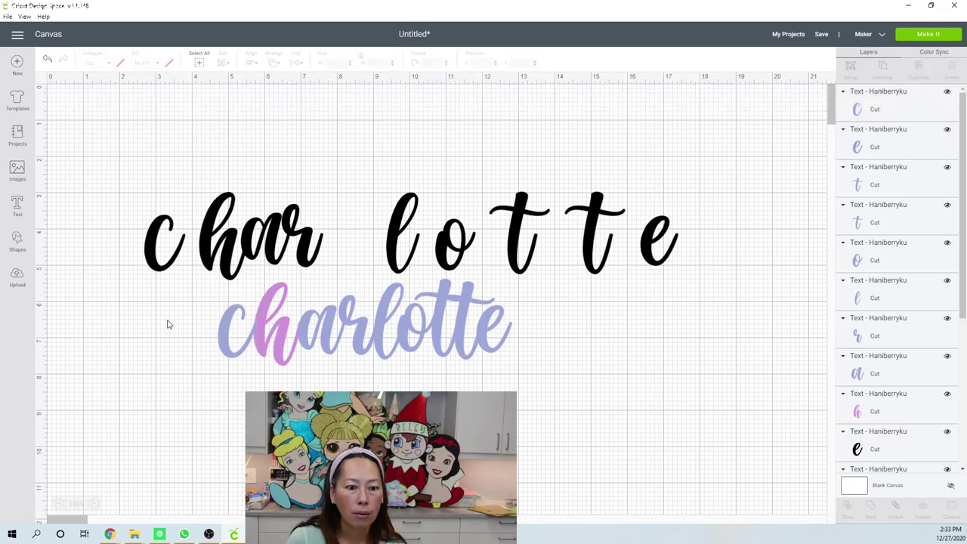
Enlarge the joined "charlotte" letters together to about 18 inches wide and move them up over the black letters.
drag(167, 324, 579, 400)
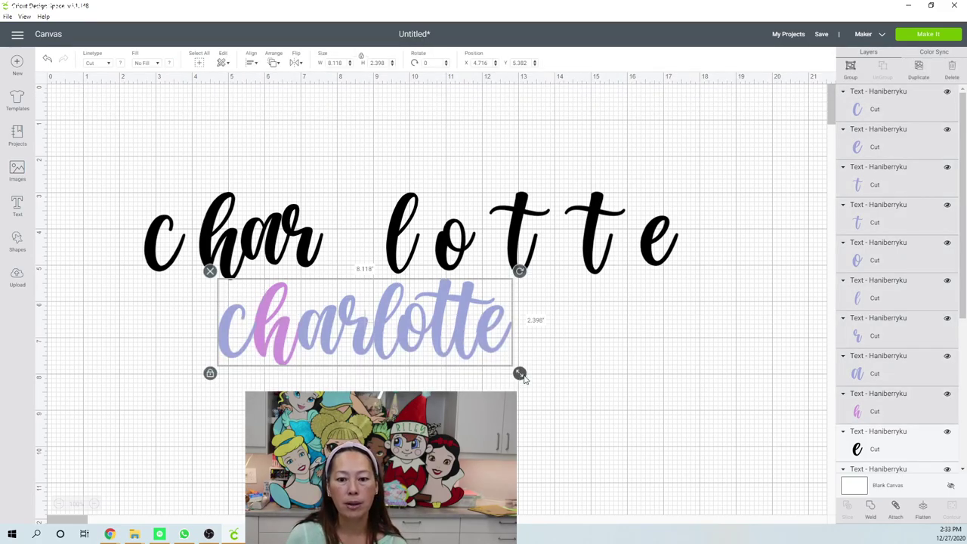
drag(525, 379, 837, 484)
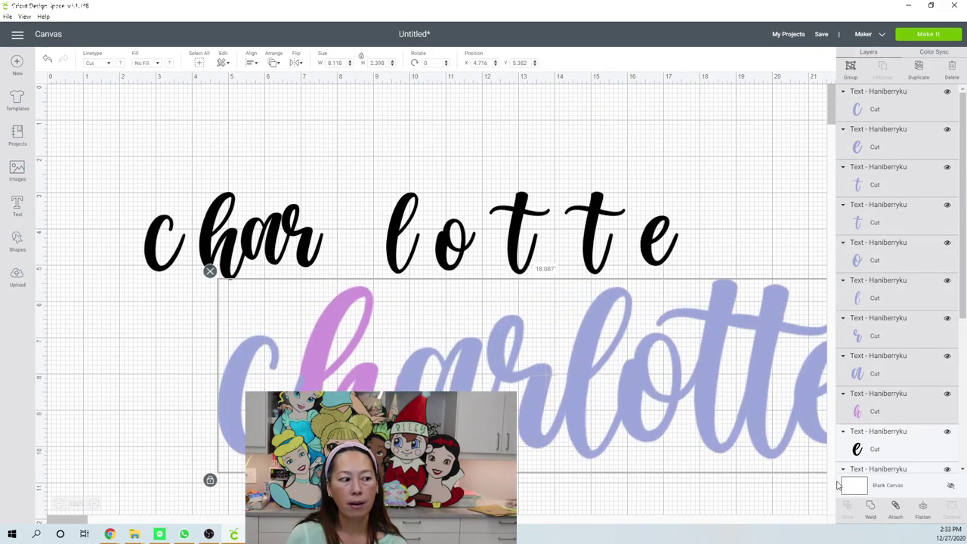
drag(572, 406, 599, 209)
click(211, 250)
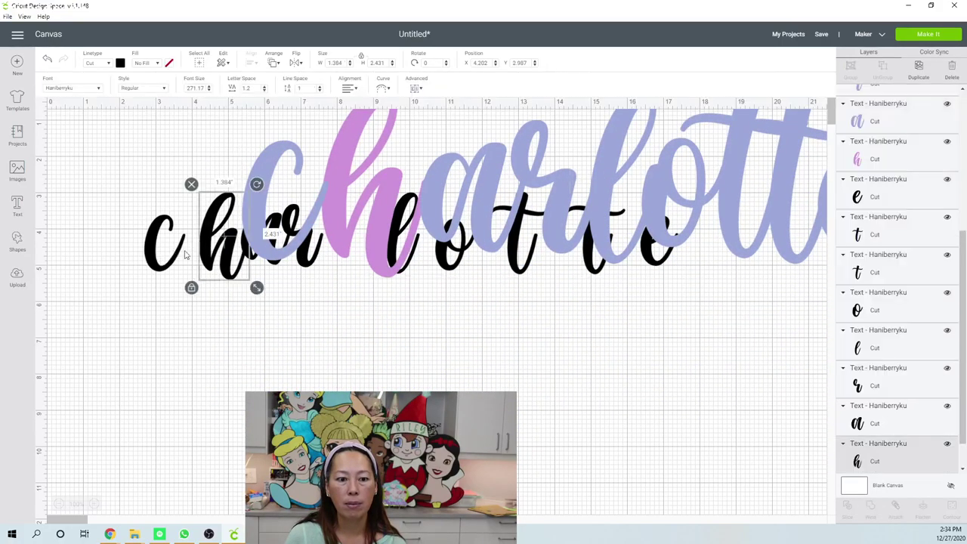
Nudge the large lavender c onto the h and colour the c light green.
click(323, 198)
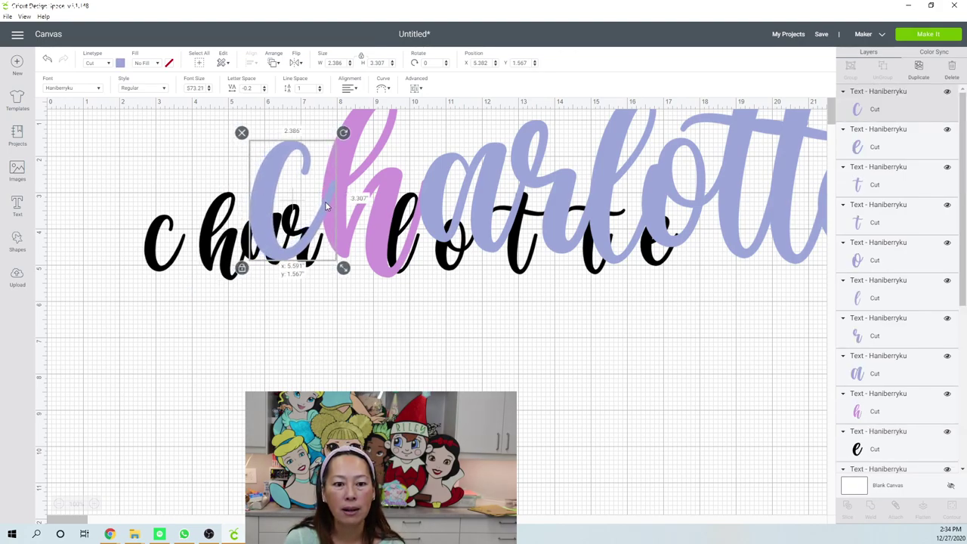
click(119, 63)
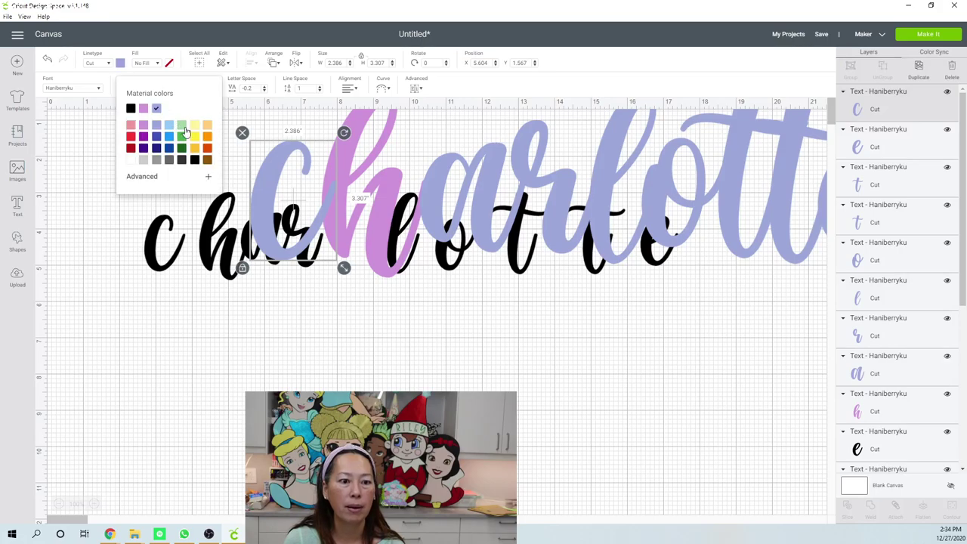
click(182, 125)
click(383, 305)
Weld the green c and the purple h together.
click(383, 305)
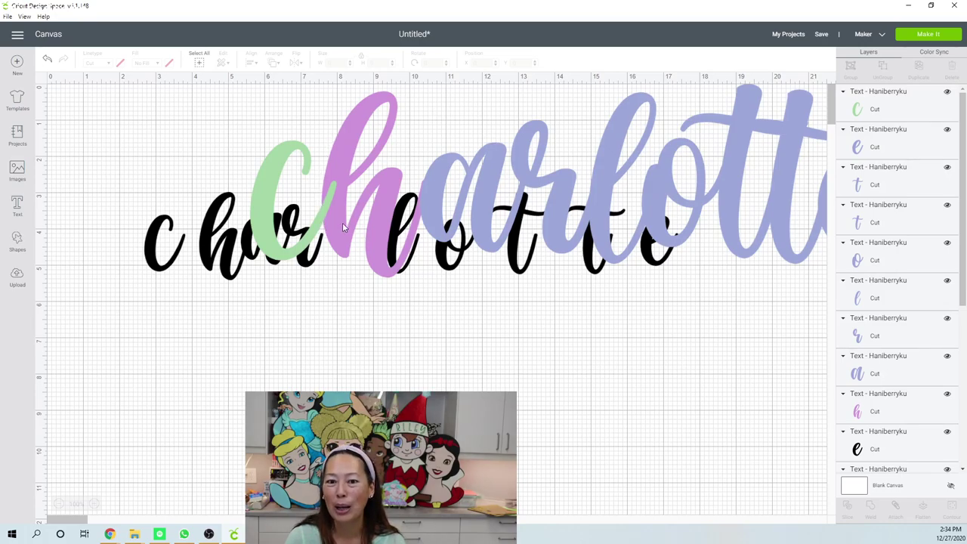
drag(229, 108, 391, 160)
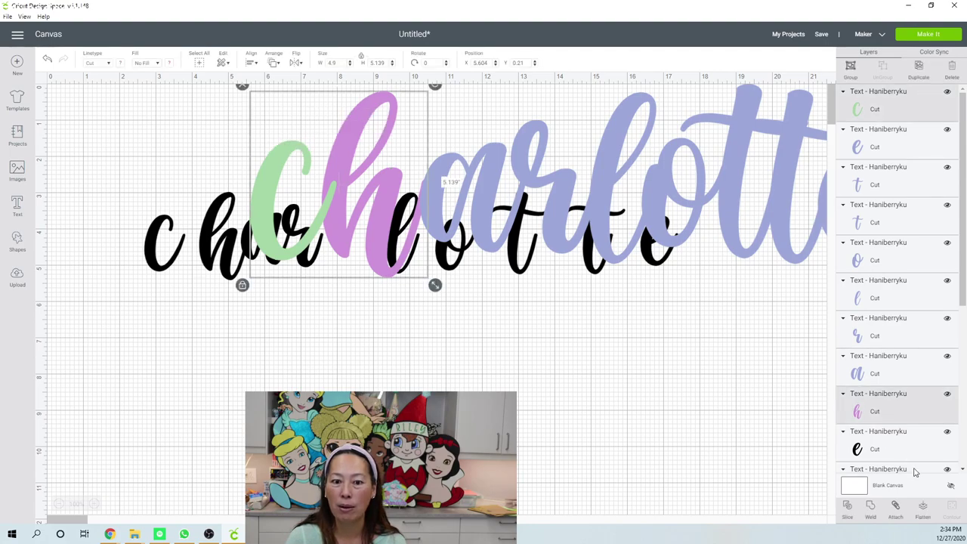
click(483, 277)
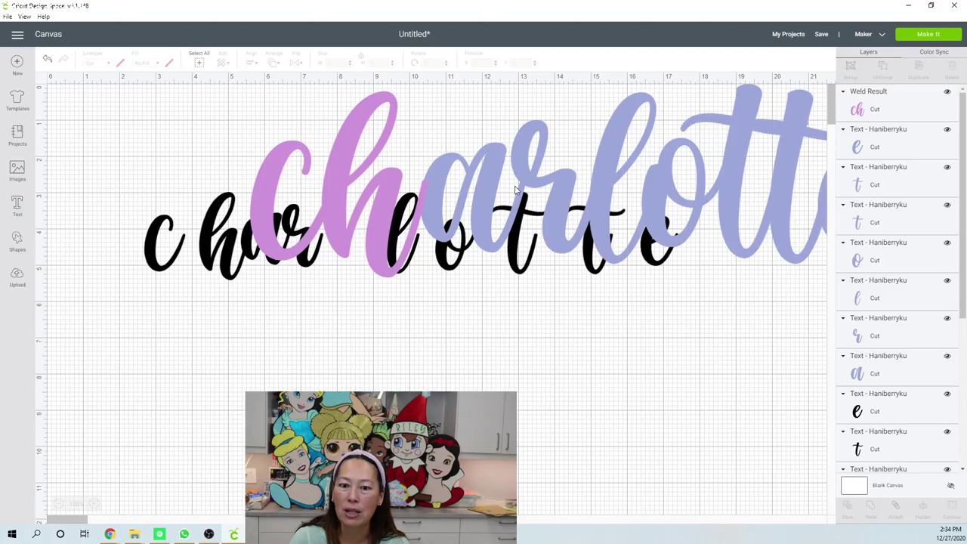
Nudge the large r against the a and colour the a light green.
click(543, 179)
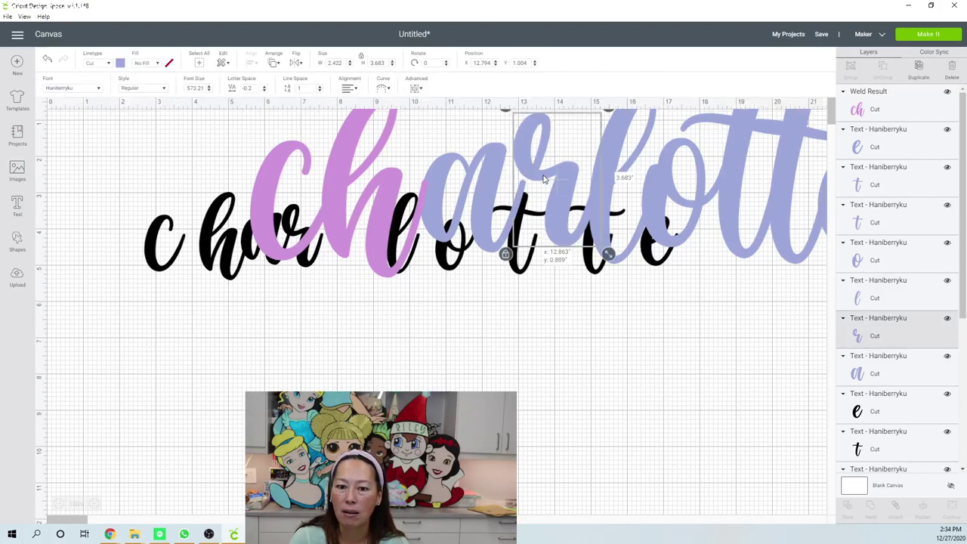
drag(543, 182, 538, 185)
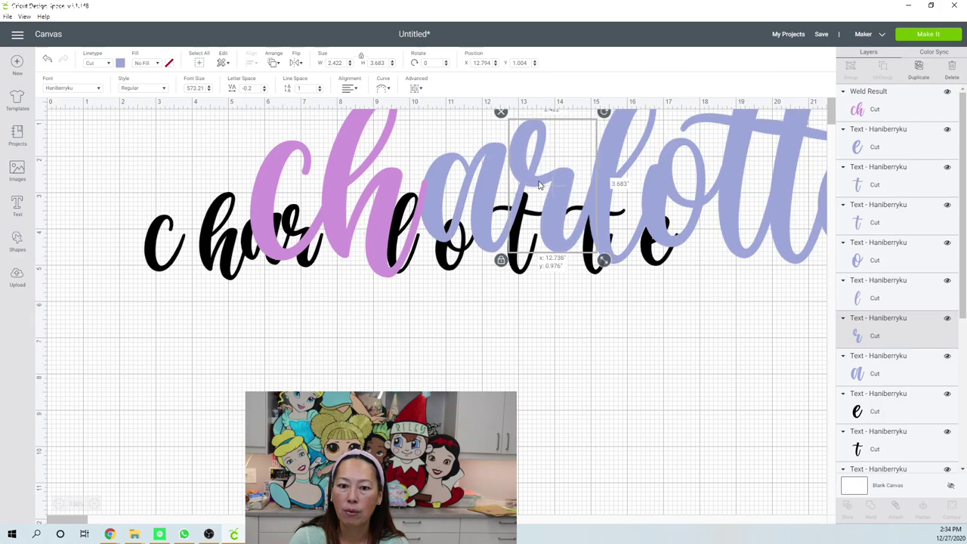
click(481, 173)
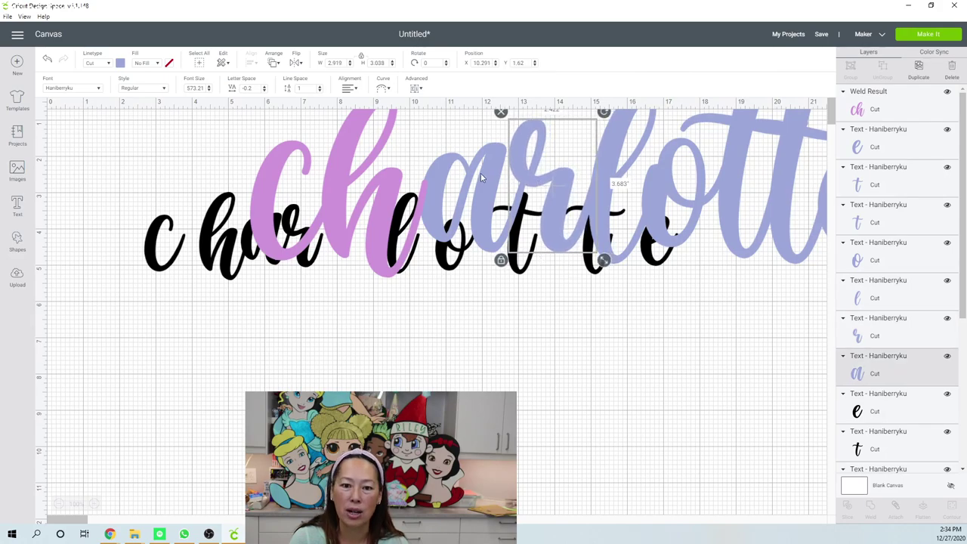
click(119, 65)
click(168, 108)
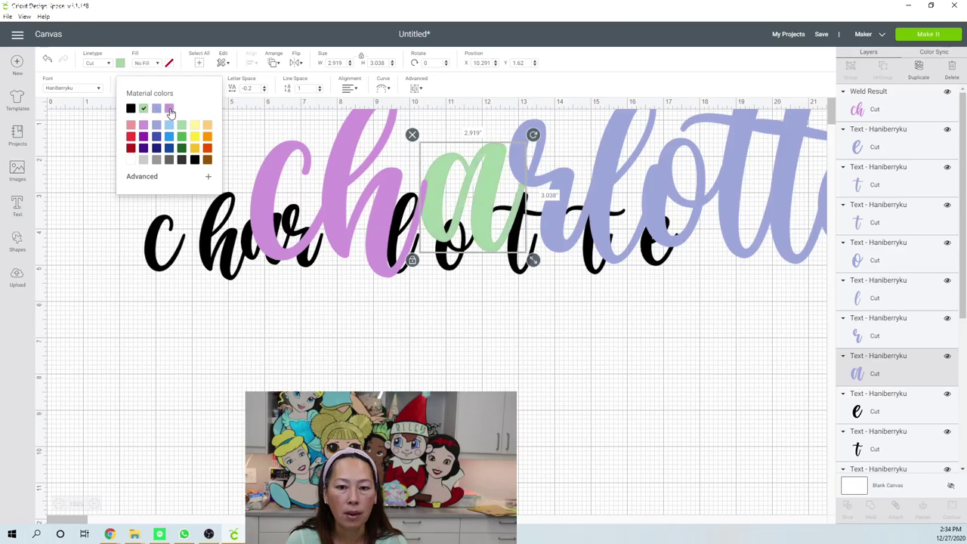
Bring the green a to the front of the other letters.
click(273, 67)
click(287, 116)
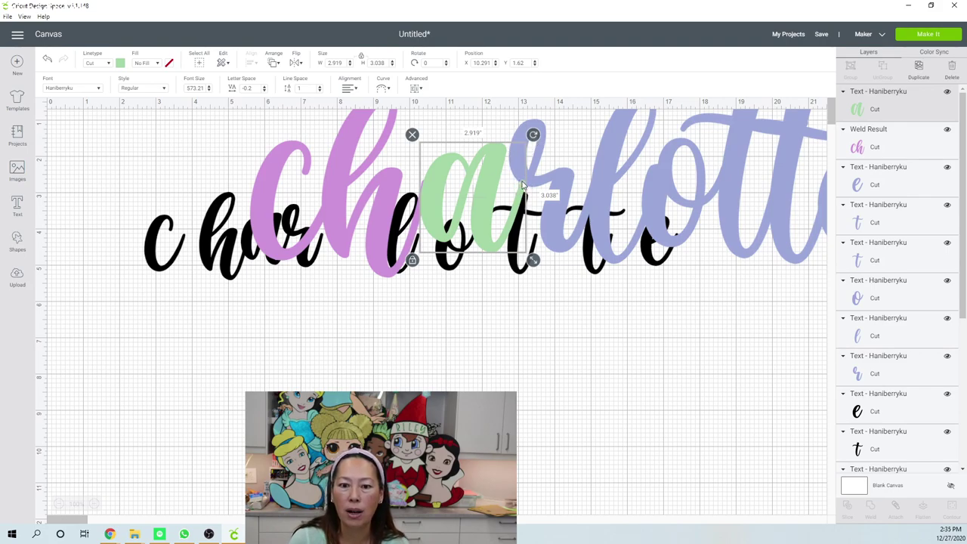
click(593, 334)
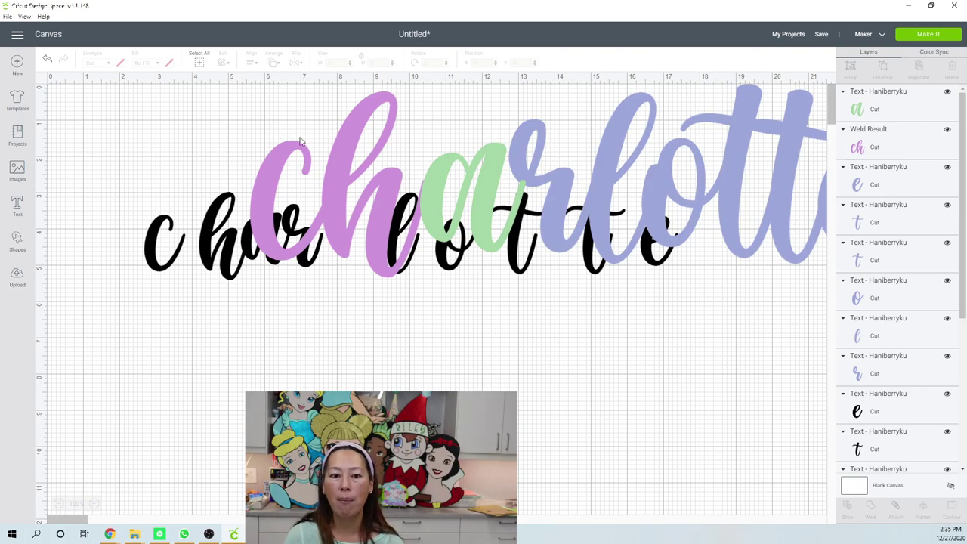
Move the welded "ch" as one piece over the letter a and undo the move.
click(333, 136)
drag(646, 155, 332, 170)
key(ctrl+z)
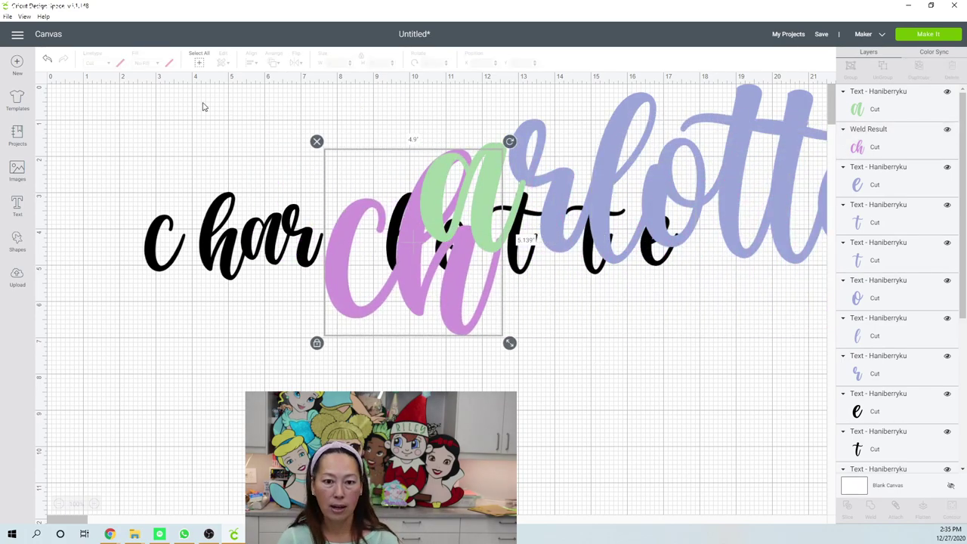
Weld all the large "charlotte" letters into one shape and move it down below the black letters.
drag(135, 90, 837, 198)
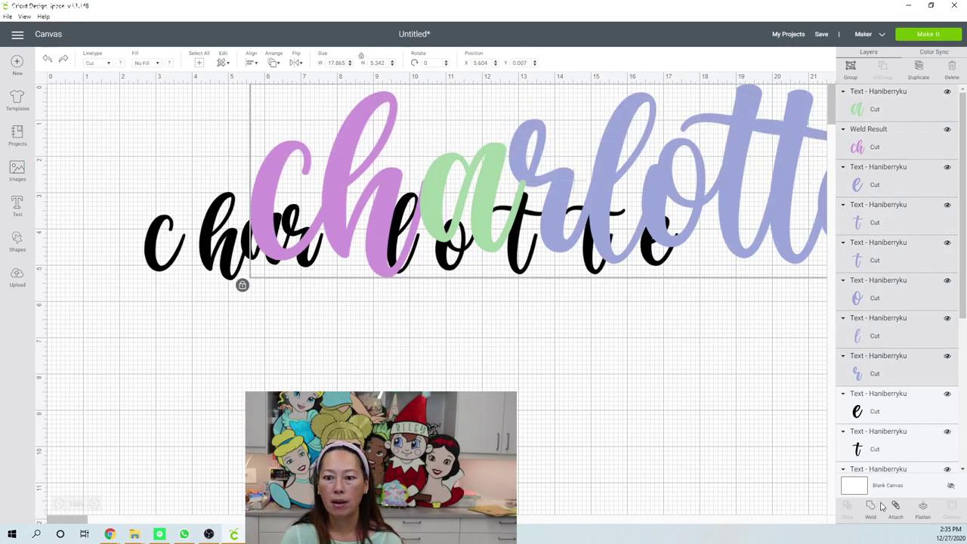
click(647, 309)
key(ctrl+y)
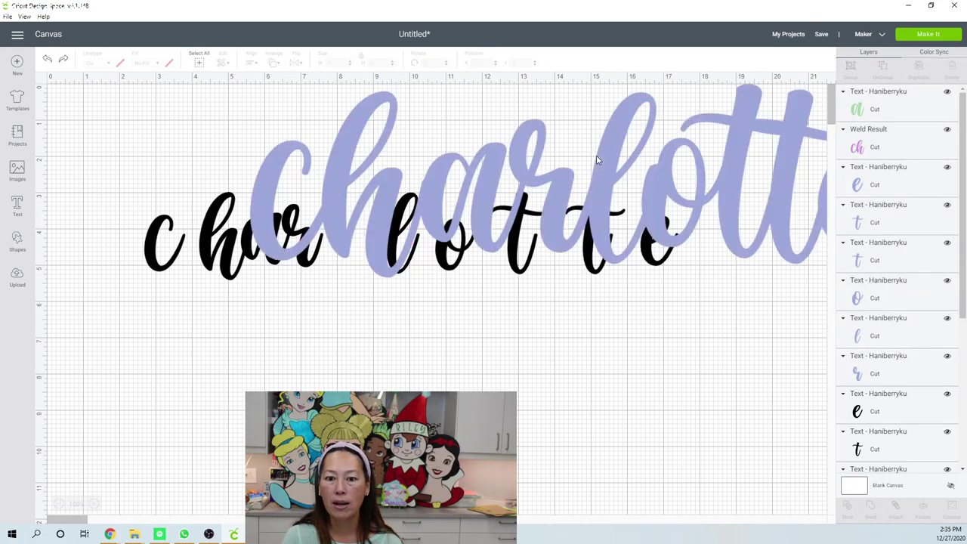
drag(606, 155, 477, 322)
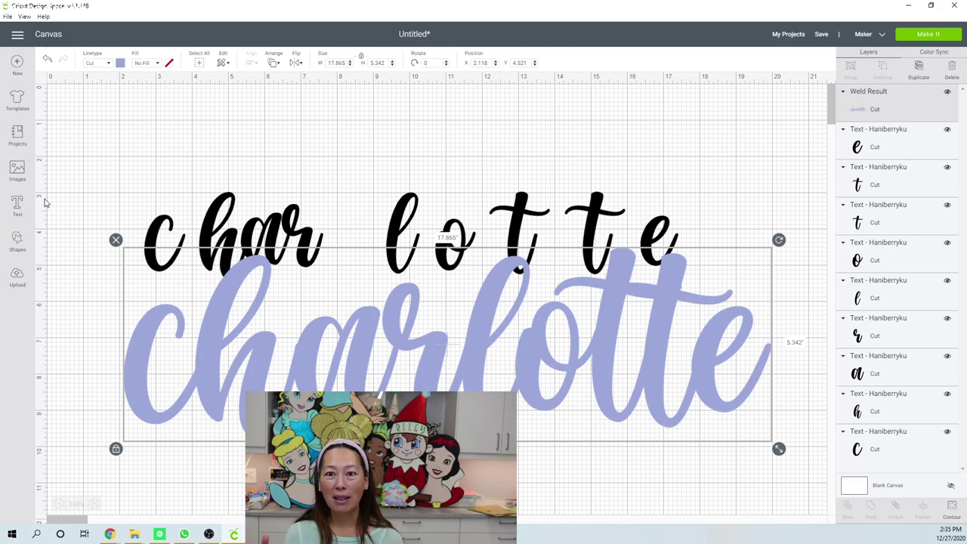
Upload the "Fontlab Demo" file from the Desktop and save it to the uploaded images.
click(16, 276)
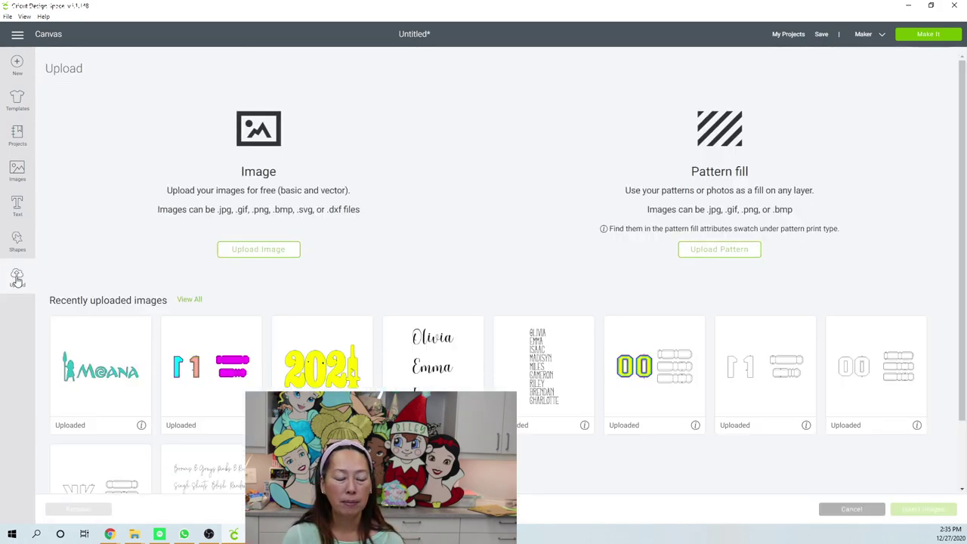
click(248, 253)
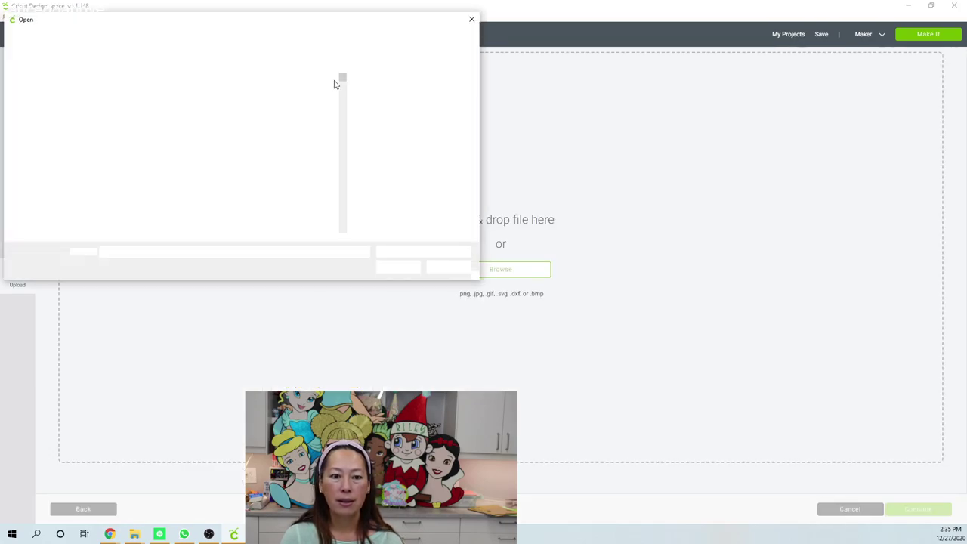
scroll(211, 121, down, 10)
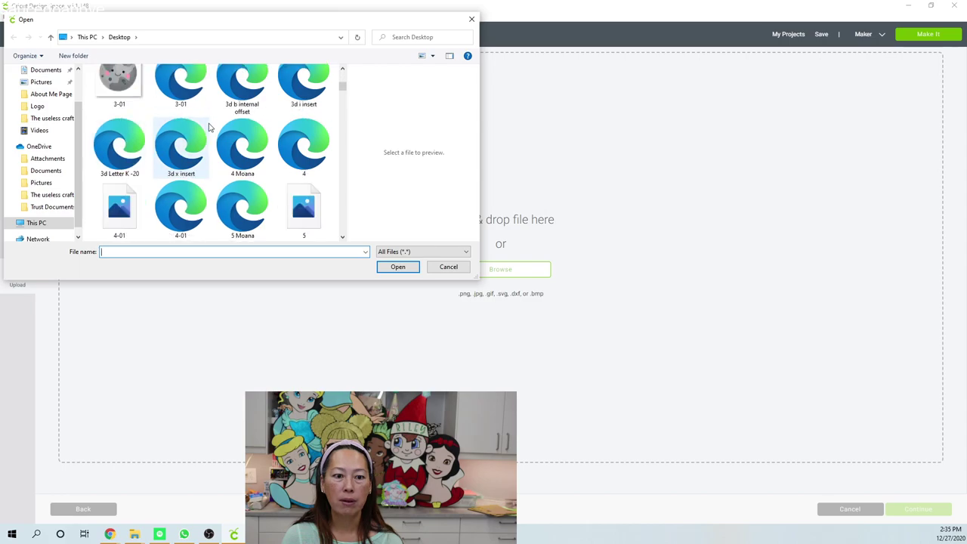
scroll(210, 128, down, 15)
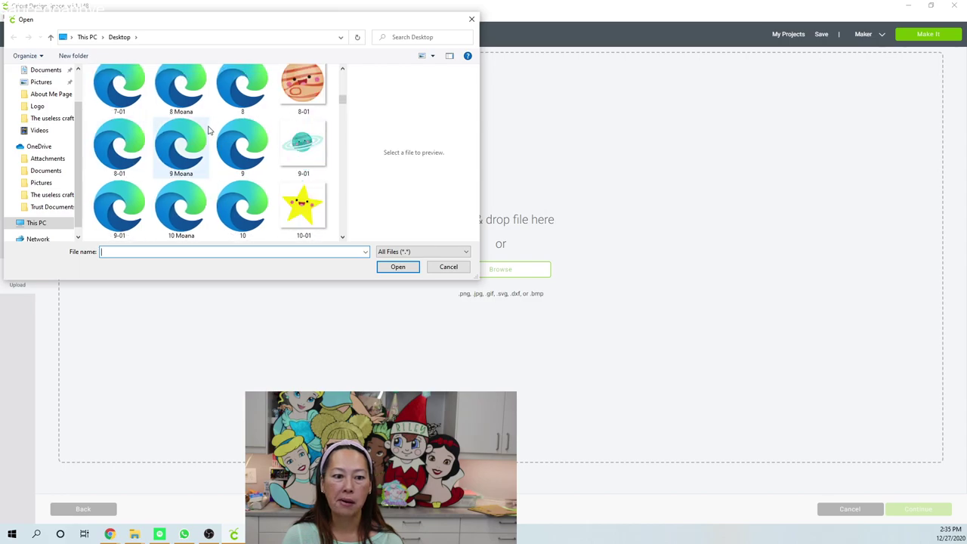
scroll(209, 132, down, 15)
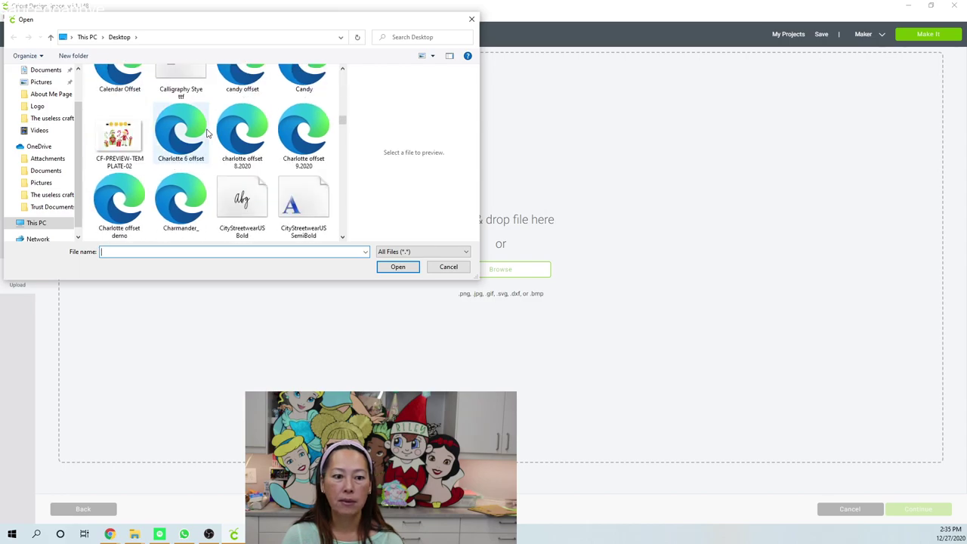
scroll(208, 133, down, 12)
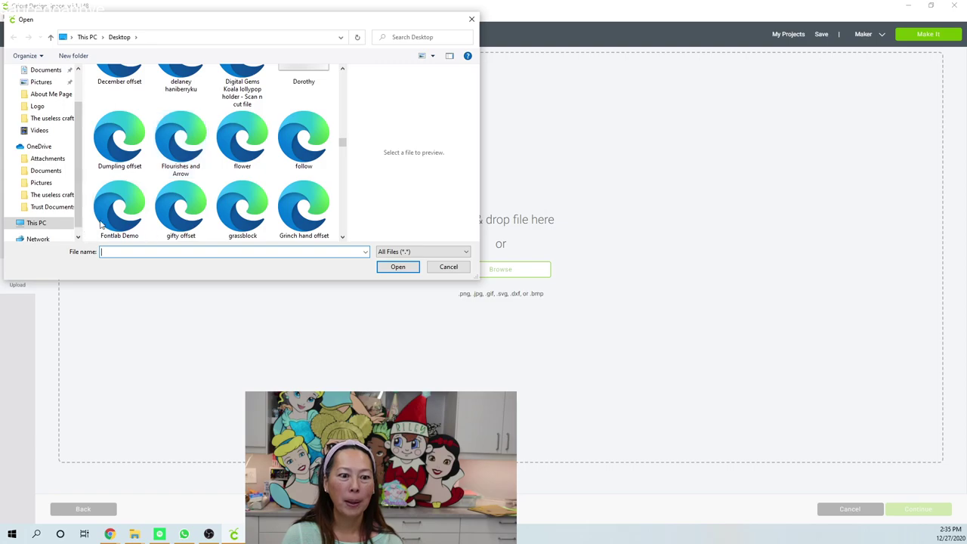
click(122, 215)
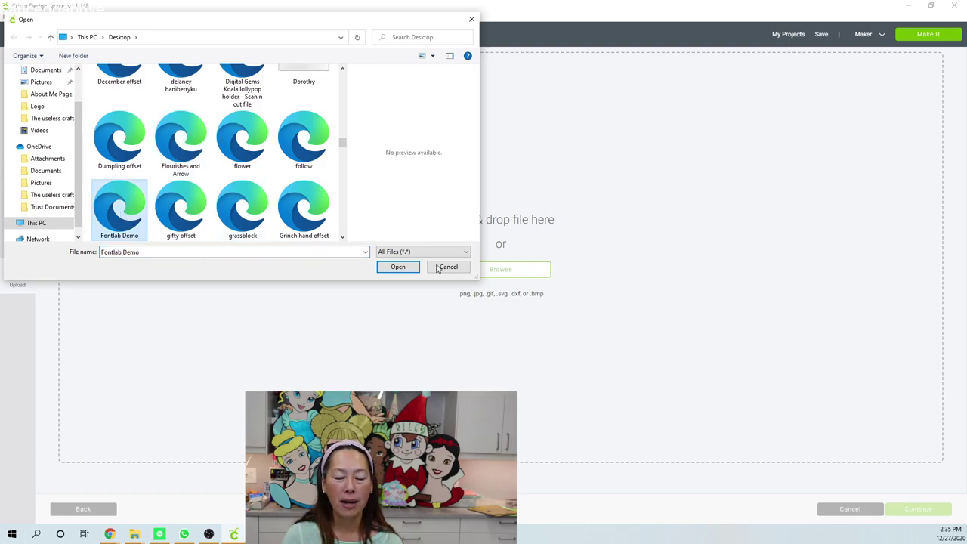
click(400, 267)
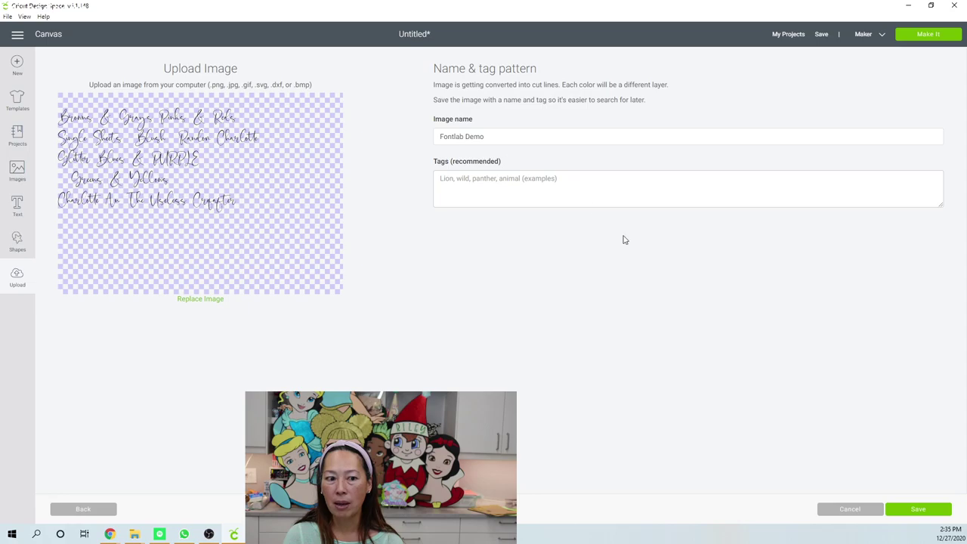
click(925, 512)
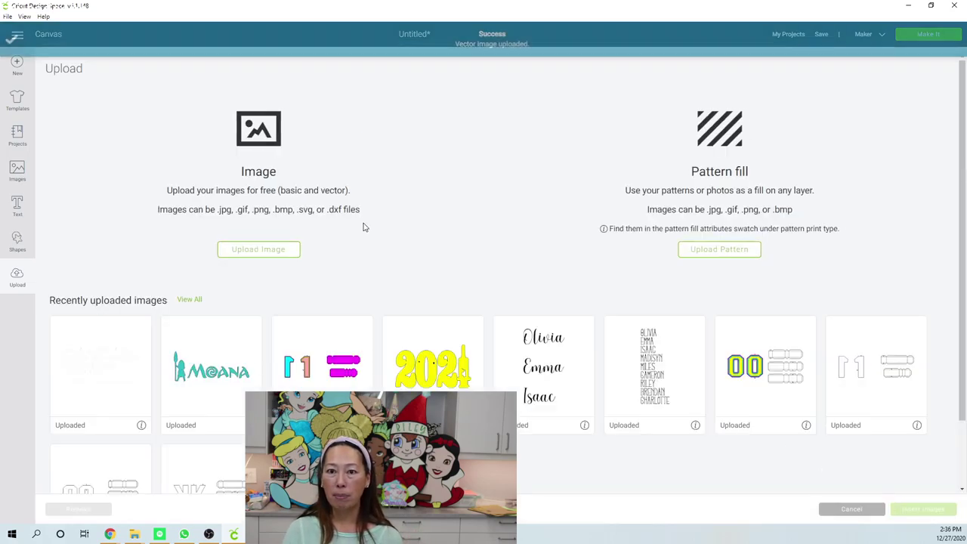
Insert the Fontlab Demo image, enlarge it to about 13.3 in wide, and place it below the lavender "charlotte".
click(101, 354)
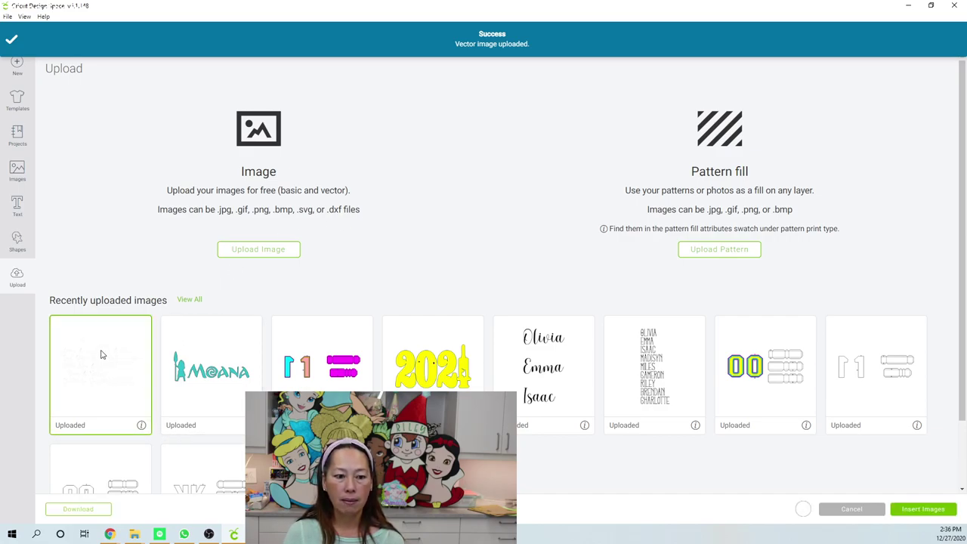
click(909, 510)
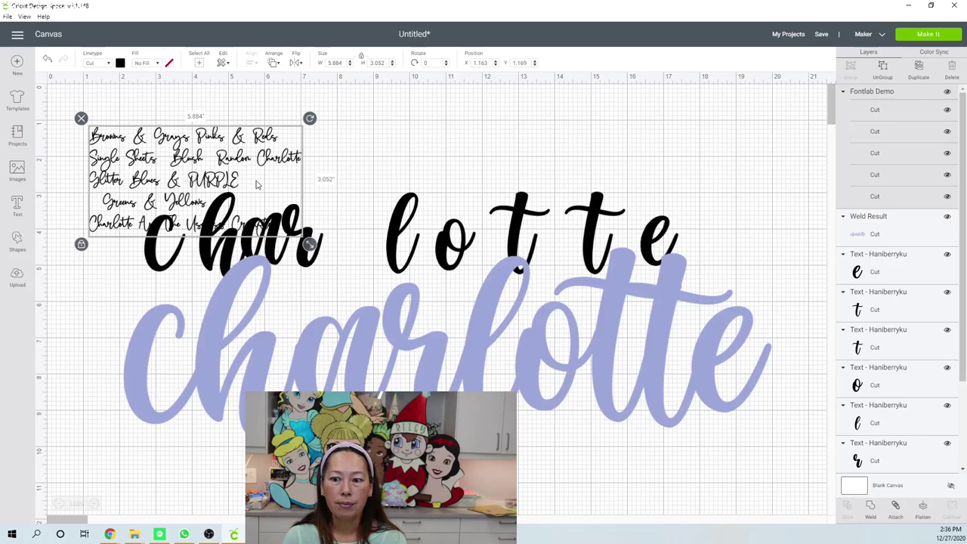
drag(310, 244, 578, 383)
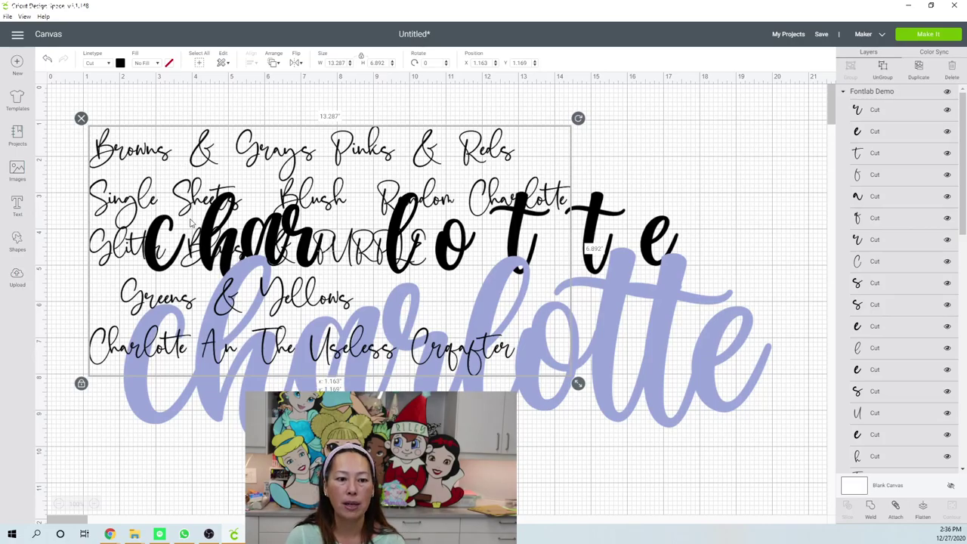
drag(193, 223, 278, 532)
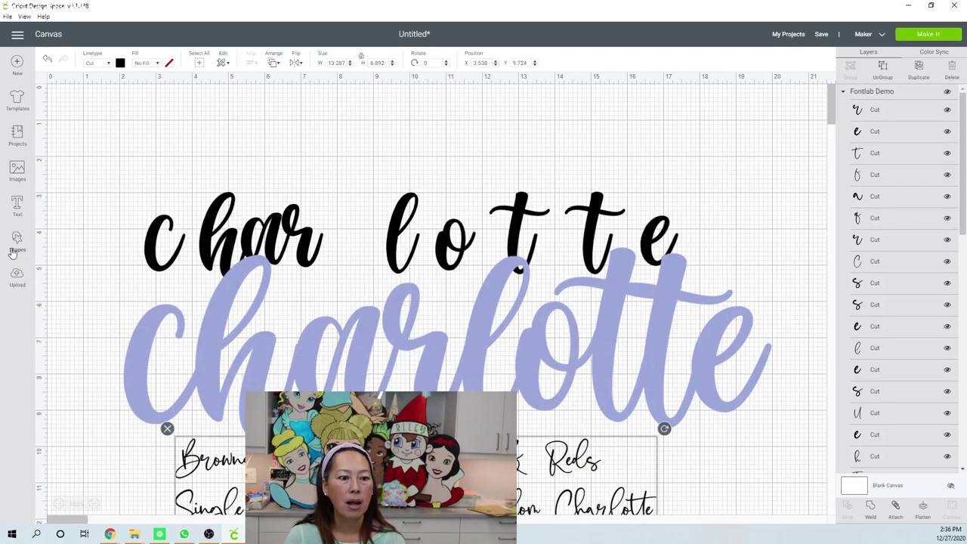
Upload the "Charlotte offset demo" file from the Desktop and insert the saved image on the canvas.
click(16, 278)
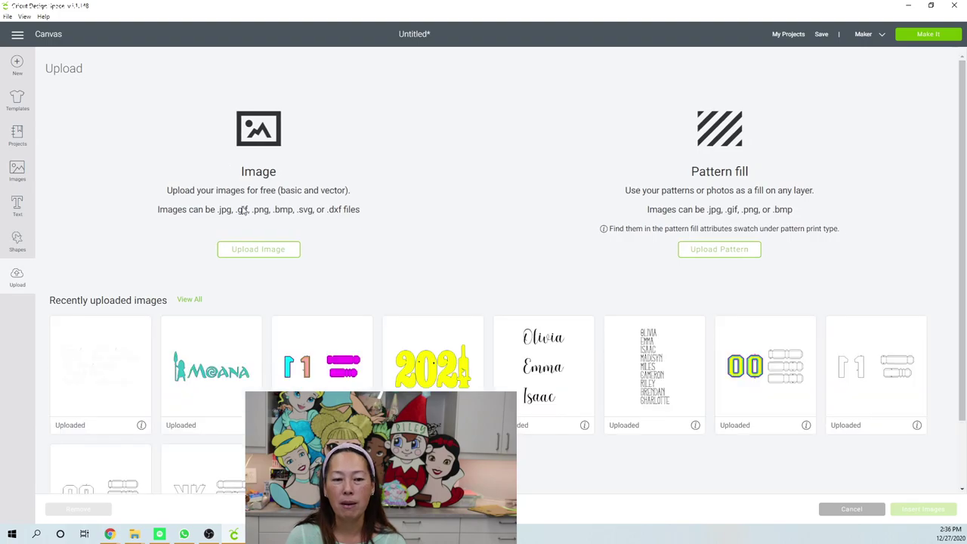
click(252, 255)
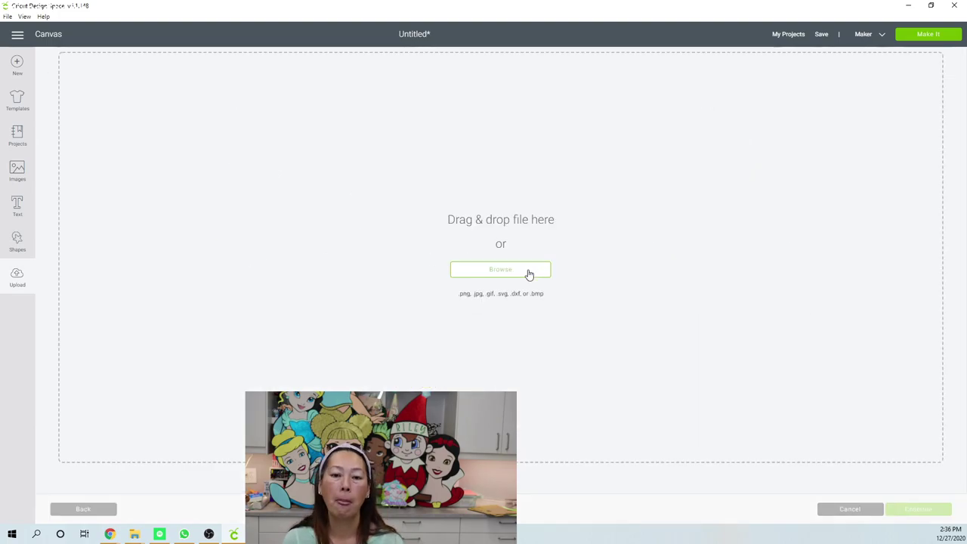
click(529, 273)
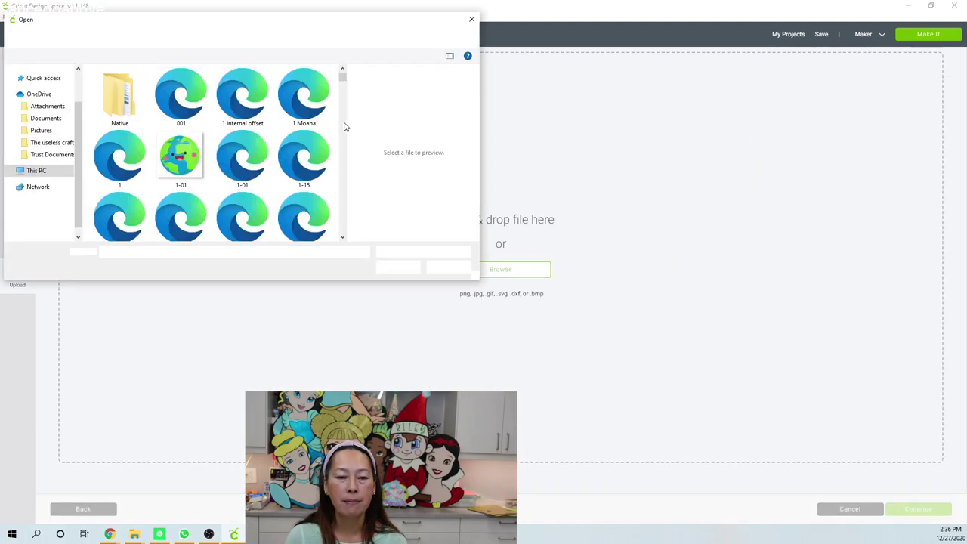
scroll(257, 137, down, 10)
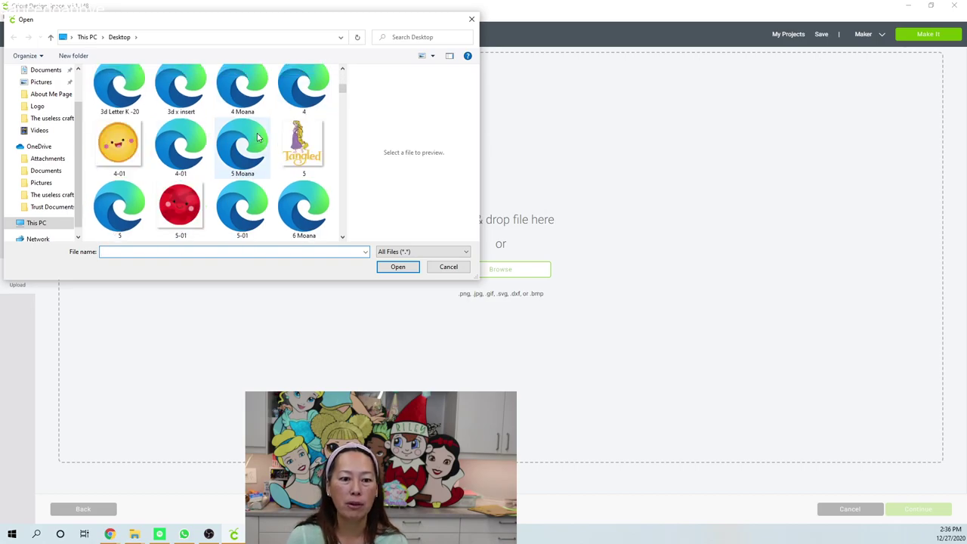
scroll(256, 137, down, 10)
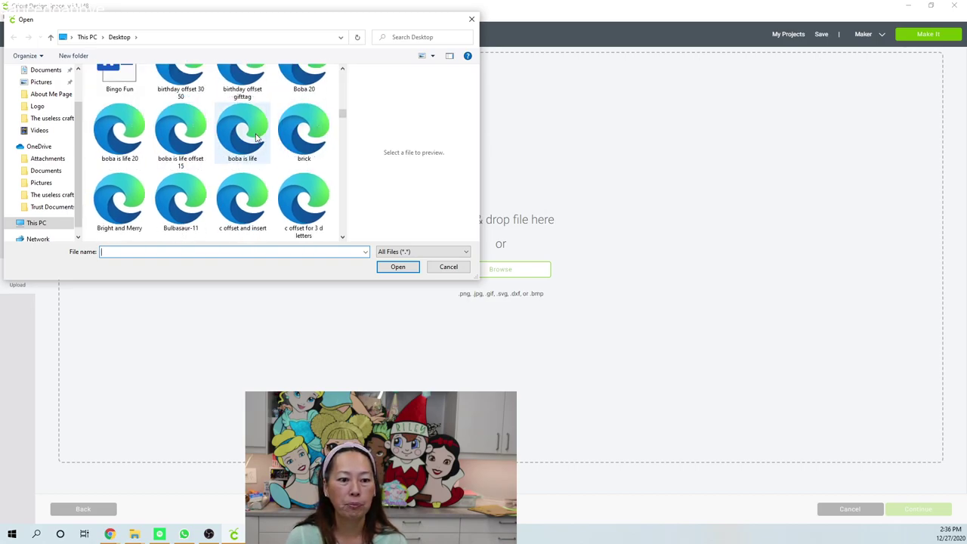
scroll(257, 137, down, 1)
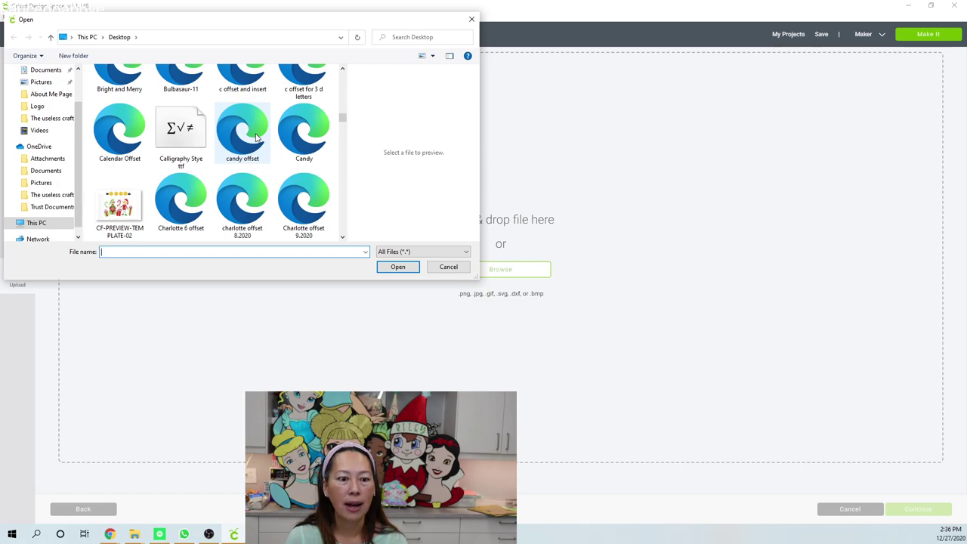
scroll(257, 137, down, 1)
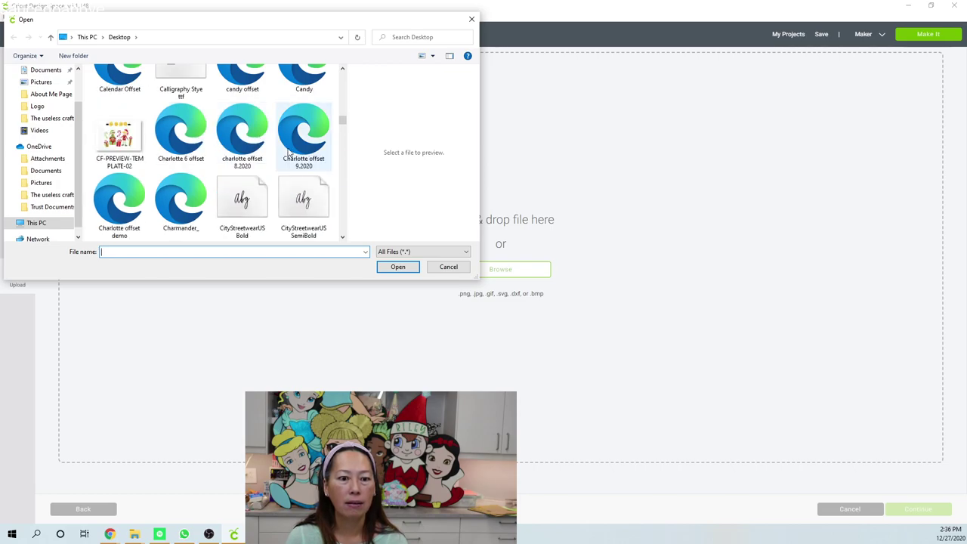
double_click(119, 198)
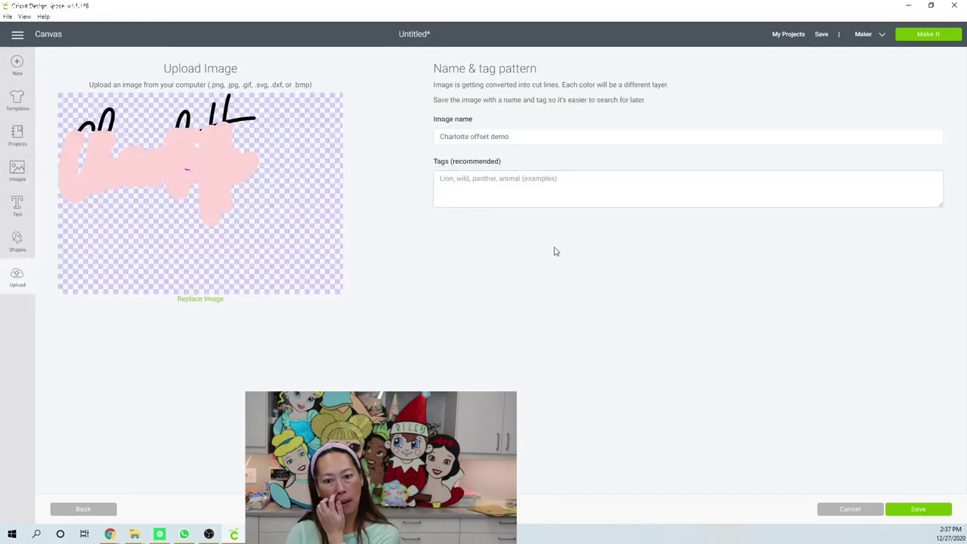
click(916, 509)
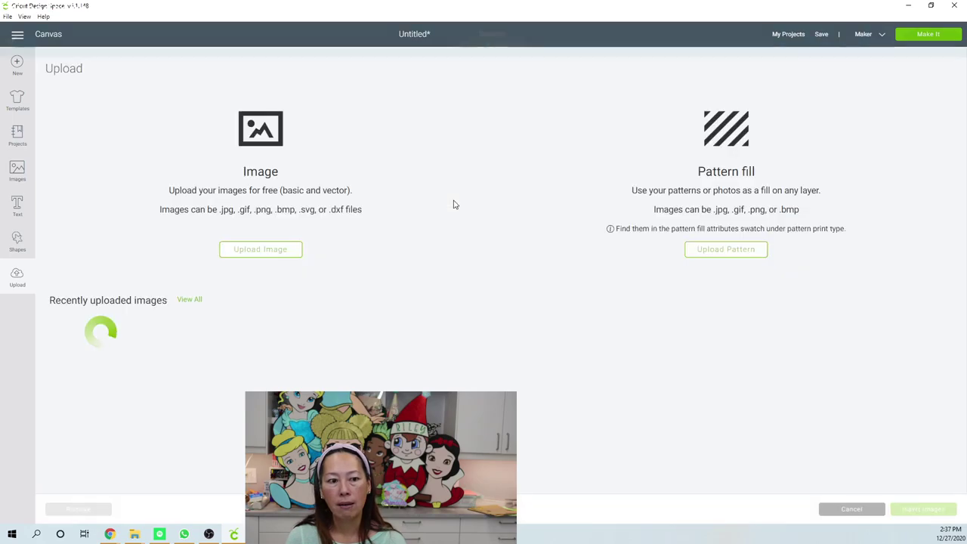
click(98, 358)
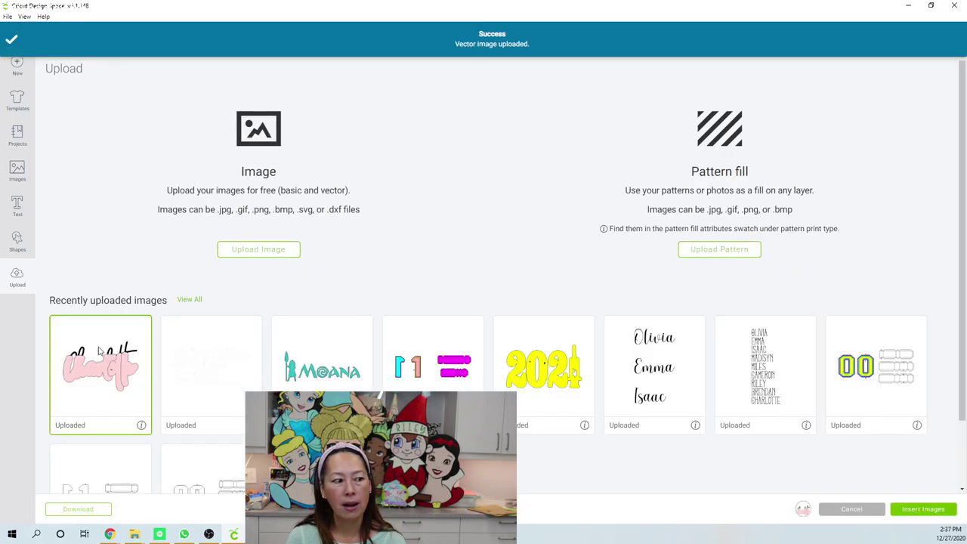
click(922, 510)
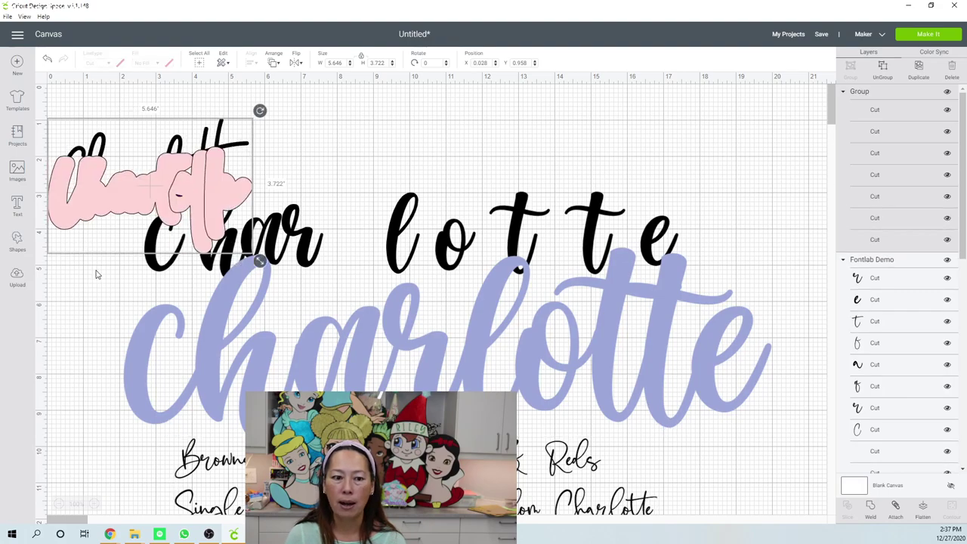
Clear the canvas area by moving the older lettering, including the stray black a and e, far down the canvas.
drag(94, 268, 684, 503)
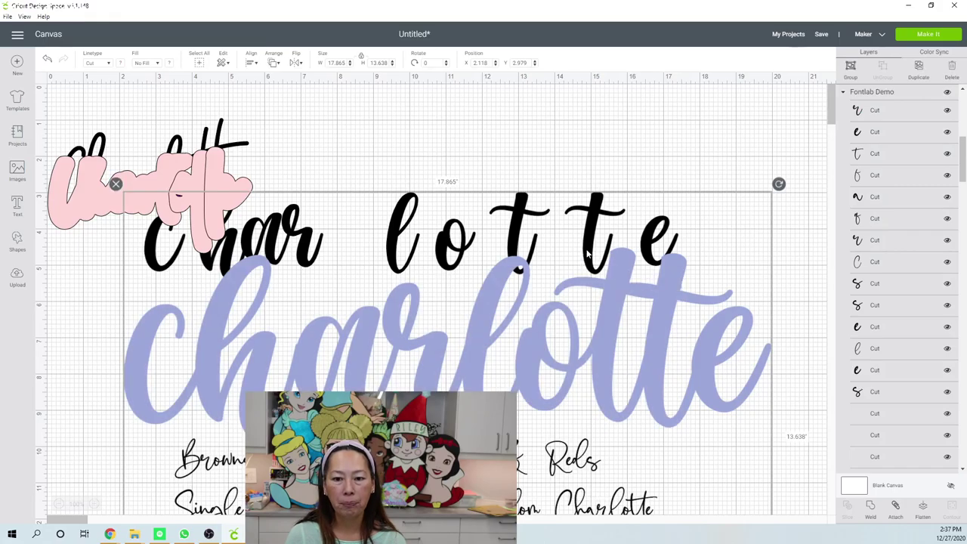
drag(602, 309, 718, 541)
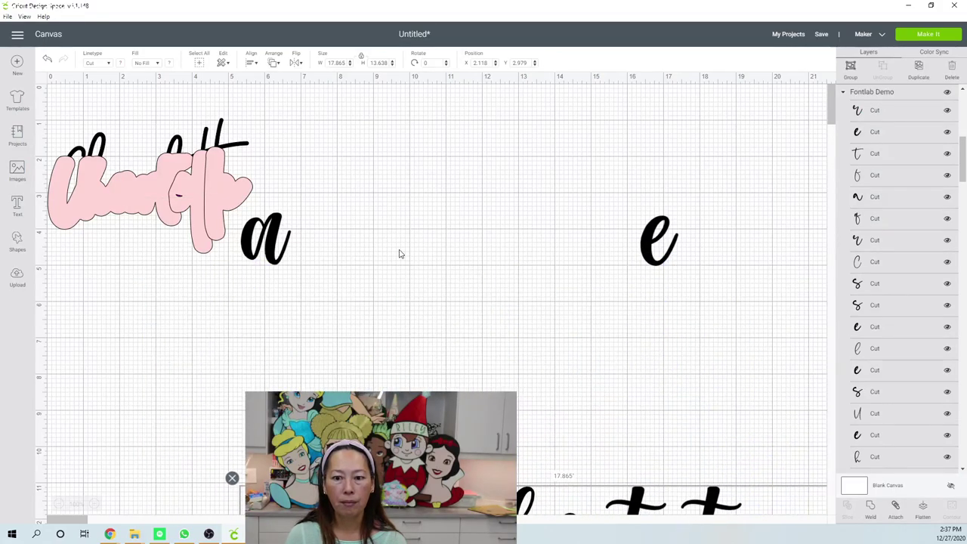
click(278, 229)
drag(278, 229, 623, 289)
click(650, 249)
drag(650, 250, 594, 497)
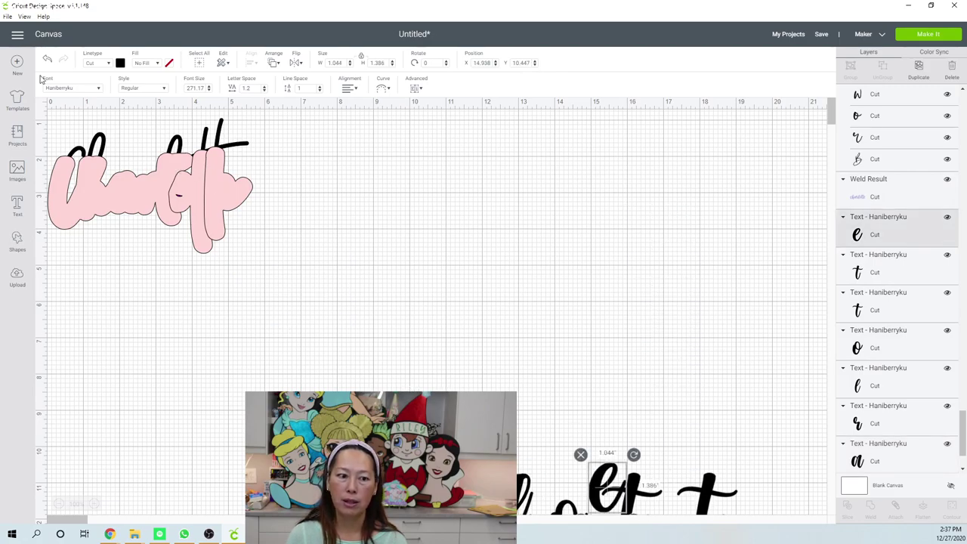
Move the pink Charlotte offset design into the middle of the cleared area and ungroup it.
click(193, 176)
drag(193, 177, 482, 212)
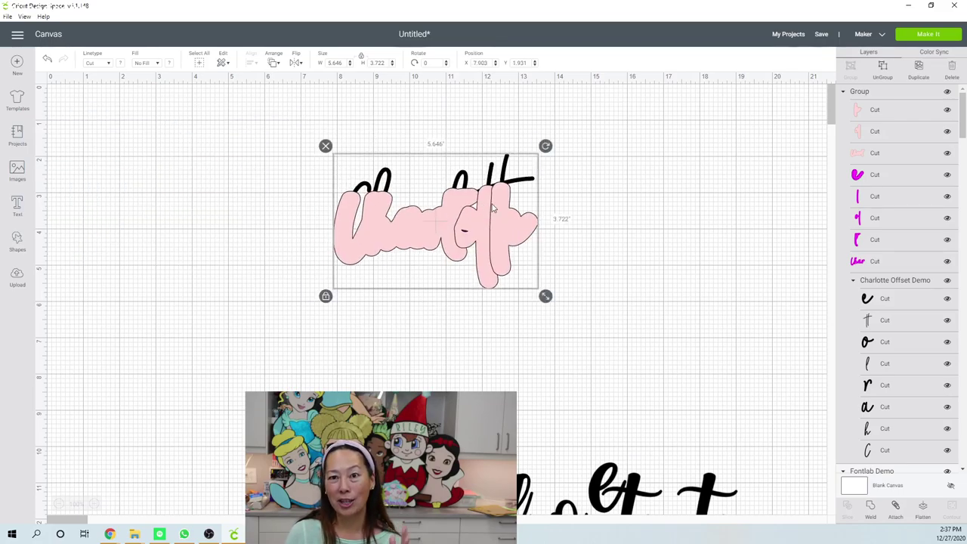
click(884, 70)
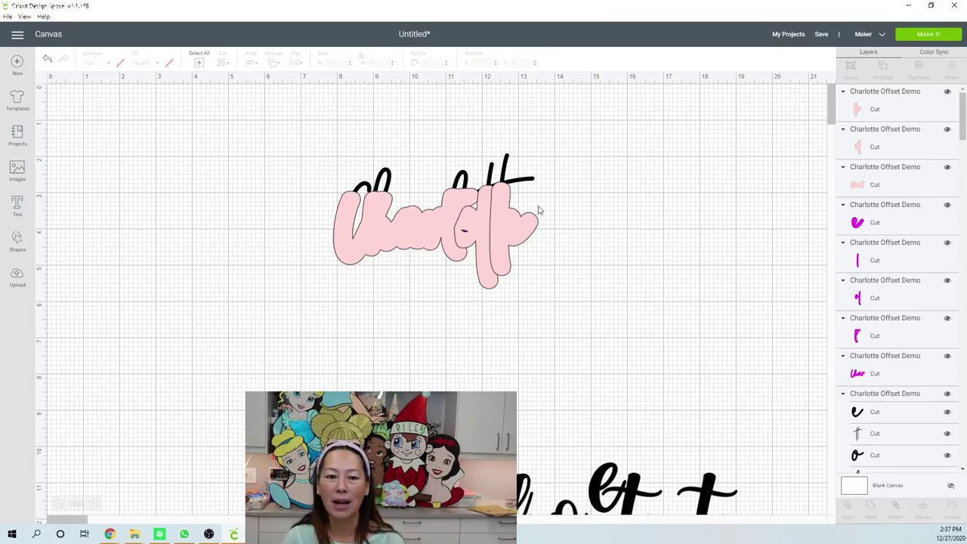
Weld the three pink offset pieces into one shape and move it below the magenta name.
click(877, 111)
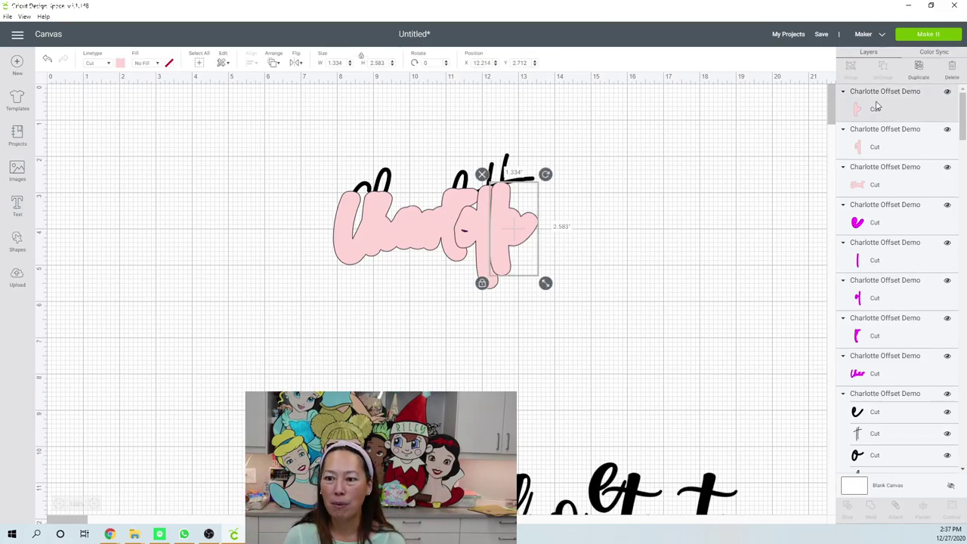
shift+click(873, 143)
shift+click(874, 184)
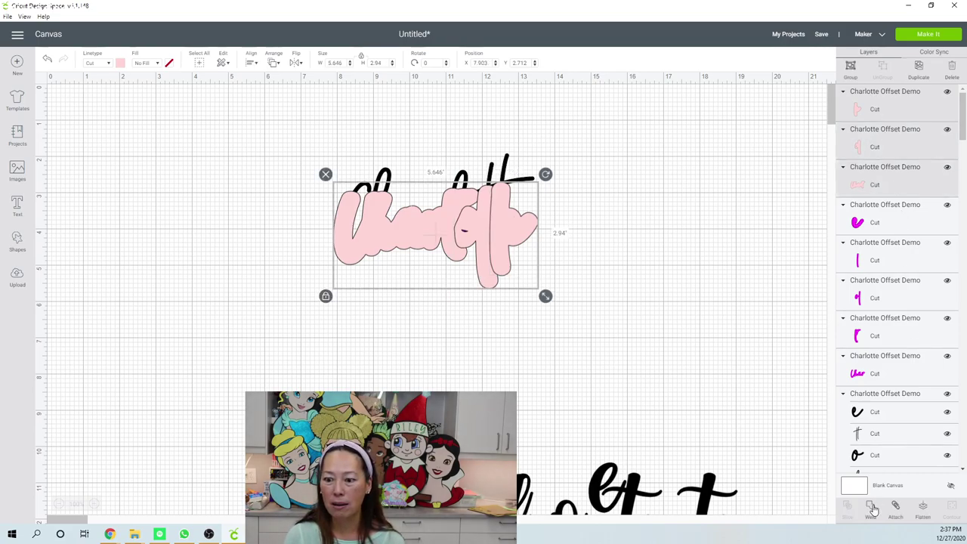
click(667, 354)
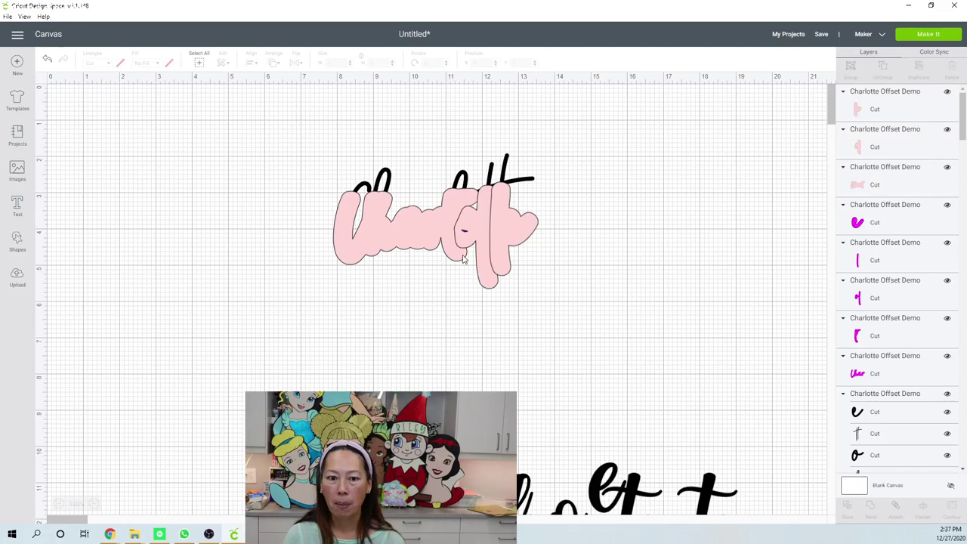
drag(471, 234, 548, 335)
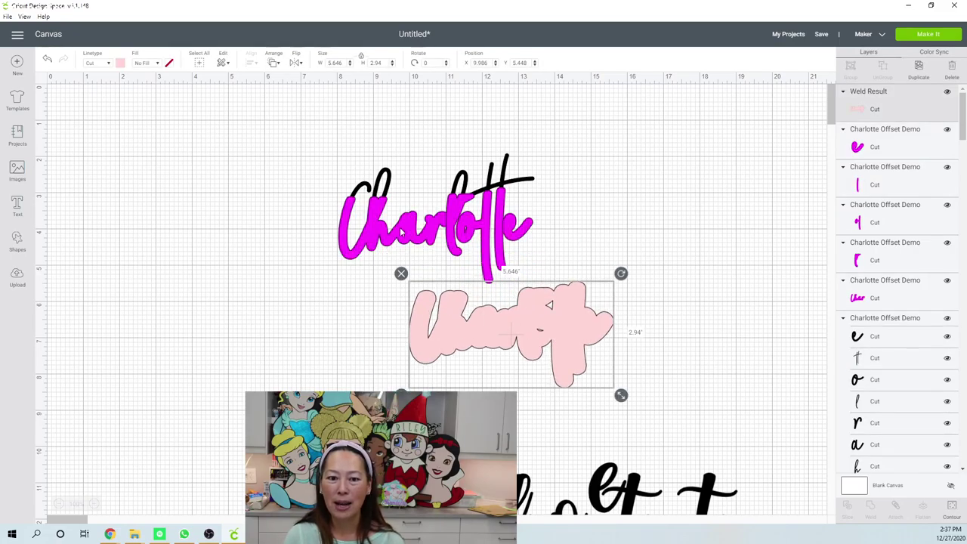
Weld the five magenta Charlotte offset pieces into one shape and place it centred on the pink offset shape.
click(891, 148)
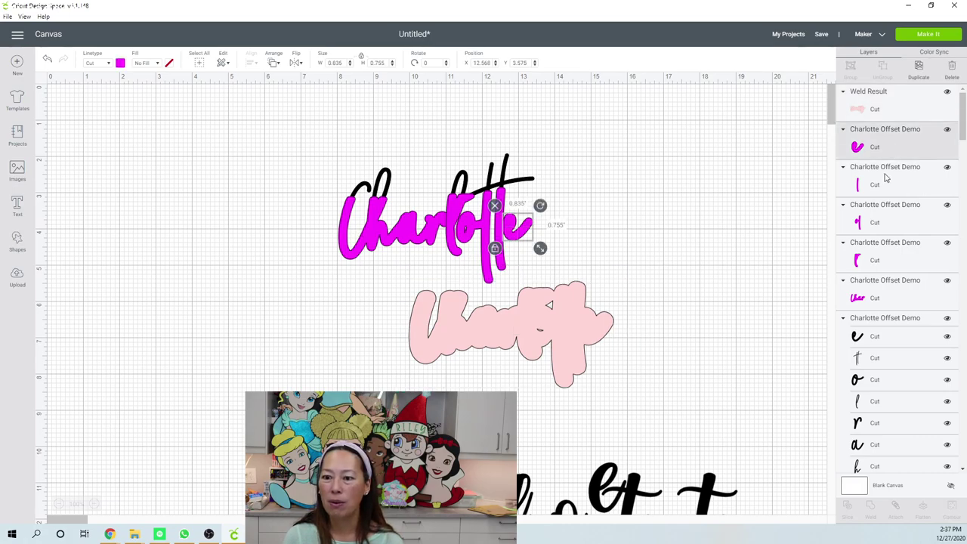
shift+click(887, 179)
shift+click(884, 224)
shift+click(881, 260)
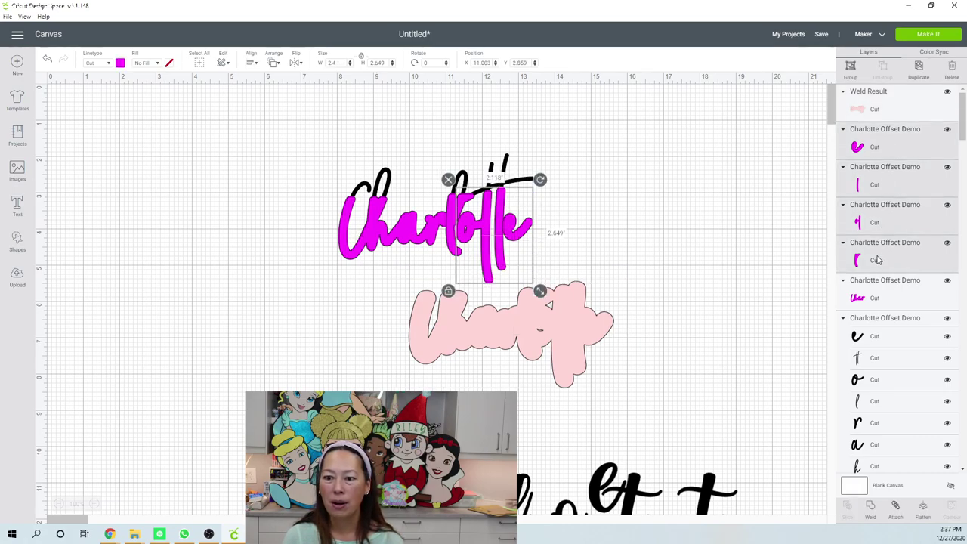
shift+click(873, 294)
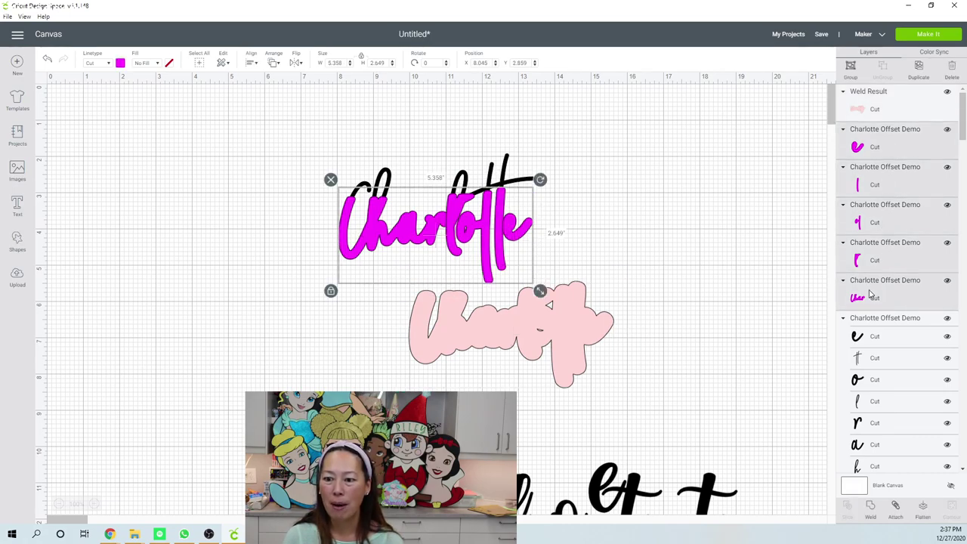
click(871, 511)
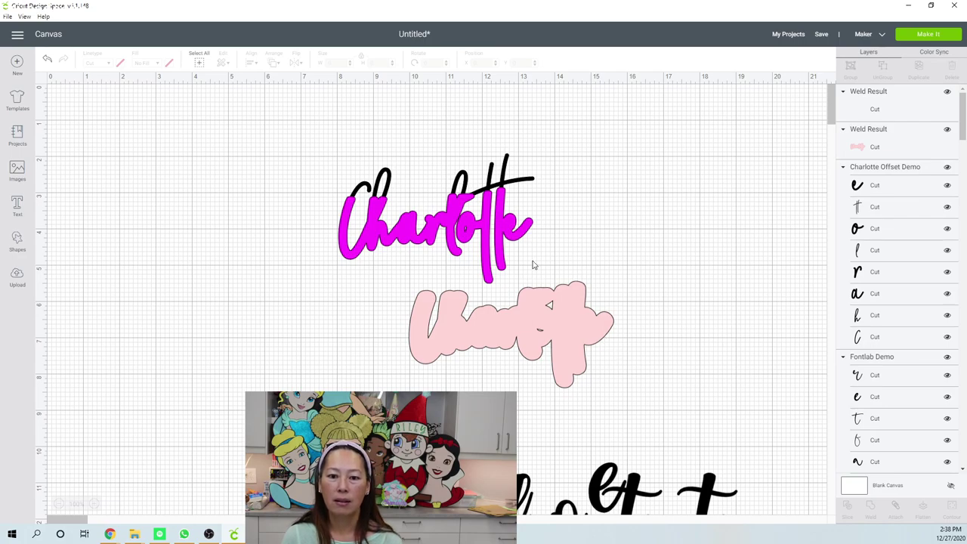
drag(503, 218, 542, 335)
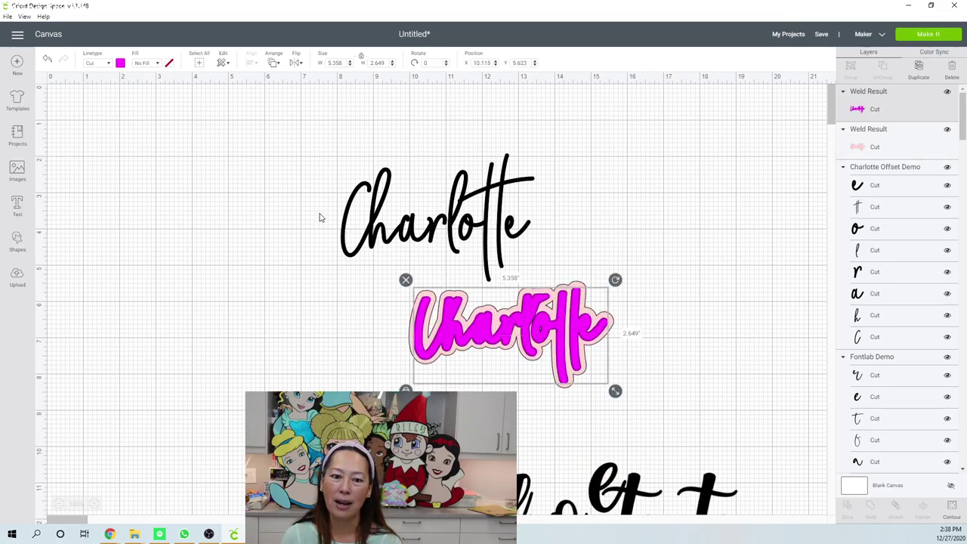
Weld the black Charlotte letters into one shape and lay it over the magenta and pink offset shapes.
drag(296, 172, 567, 243)
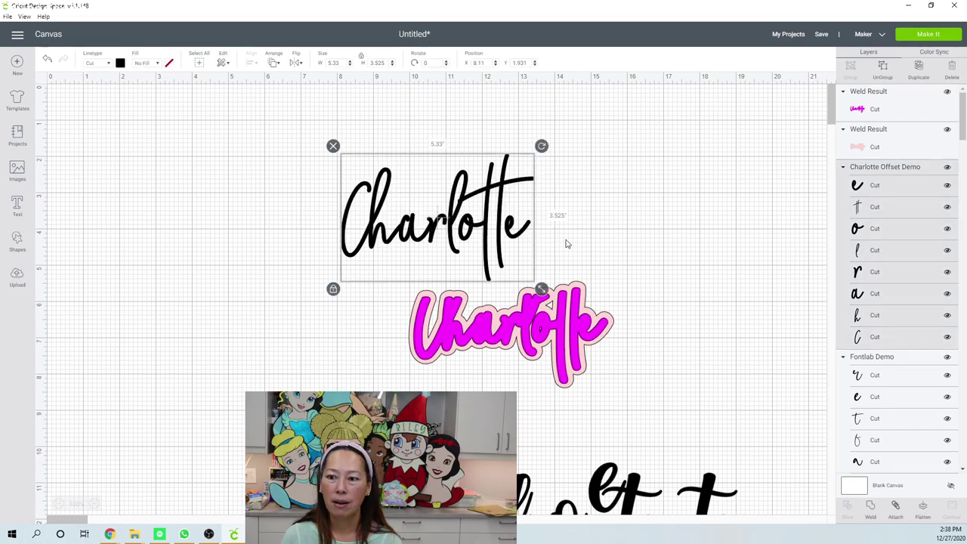
click(574, 250)
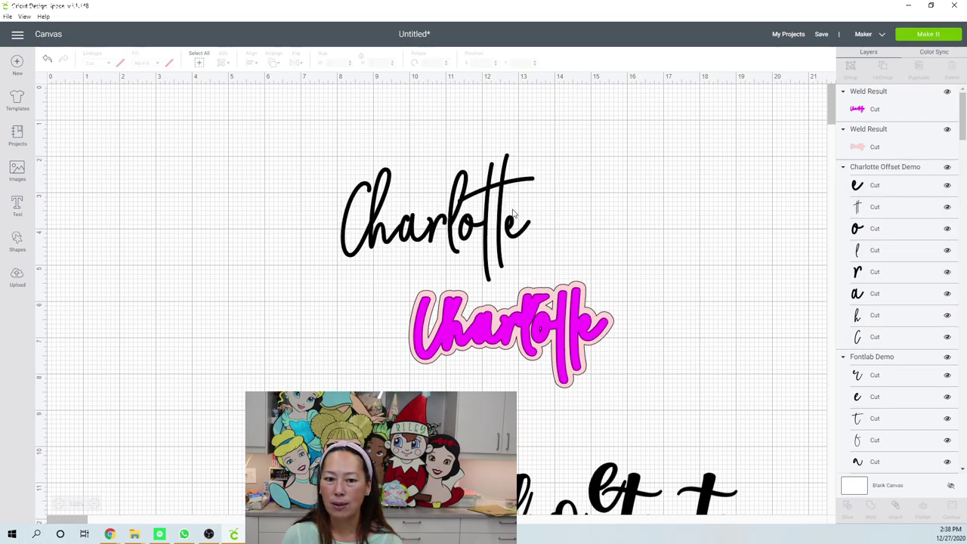
key(ctrl+y)
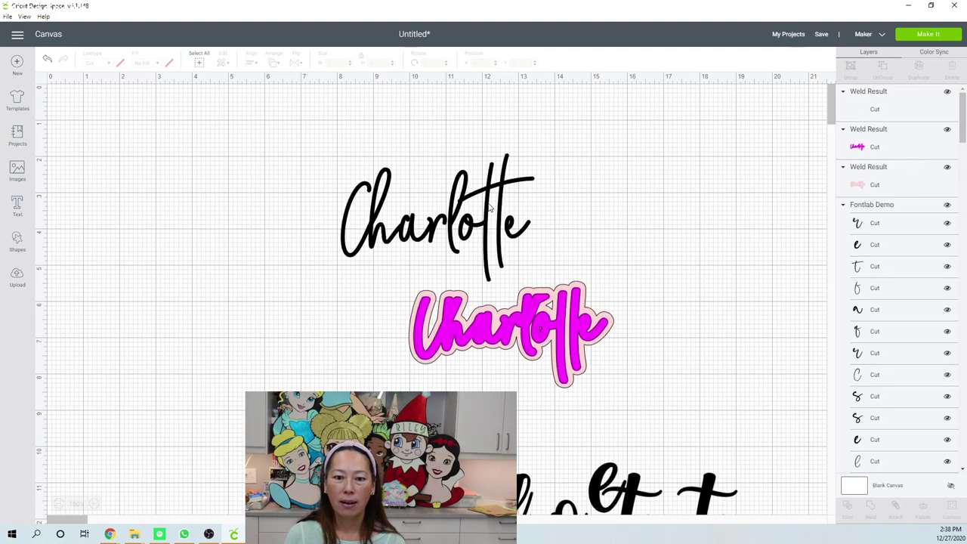
drag(489, 208, 565, 308)
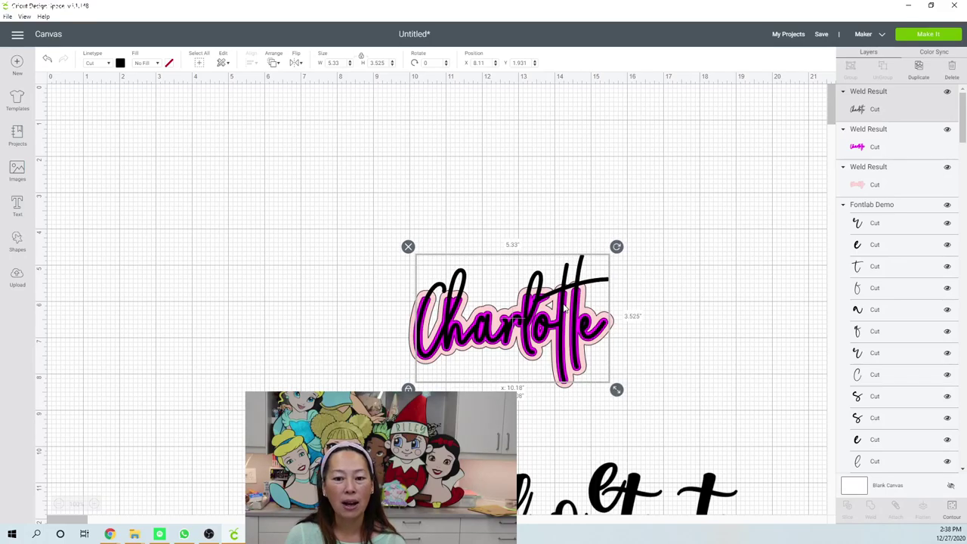
click(697, 289)
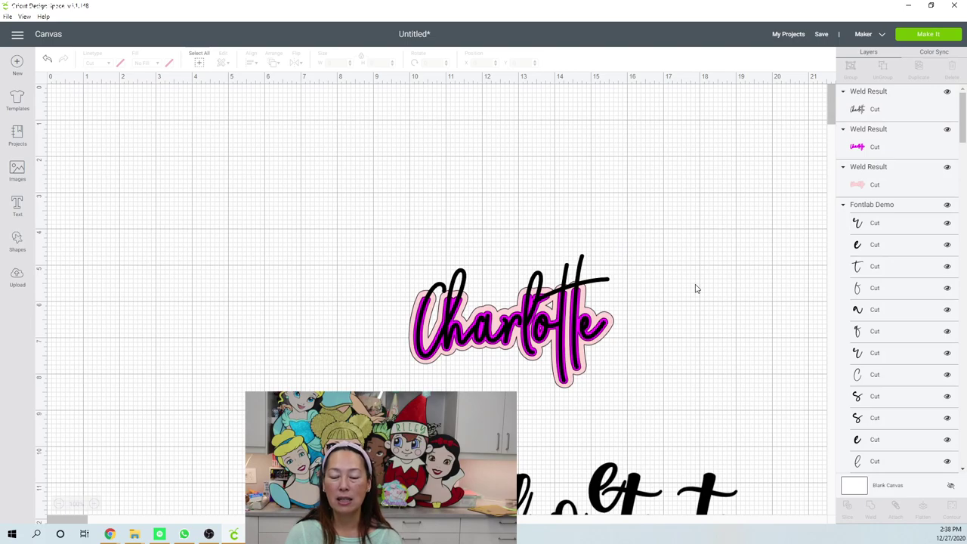